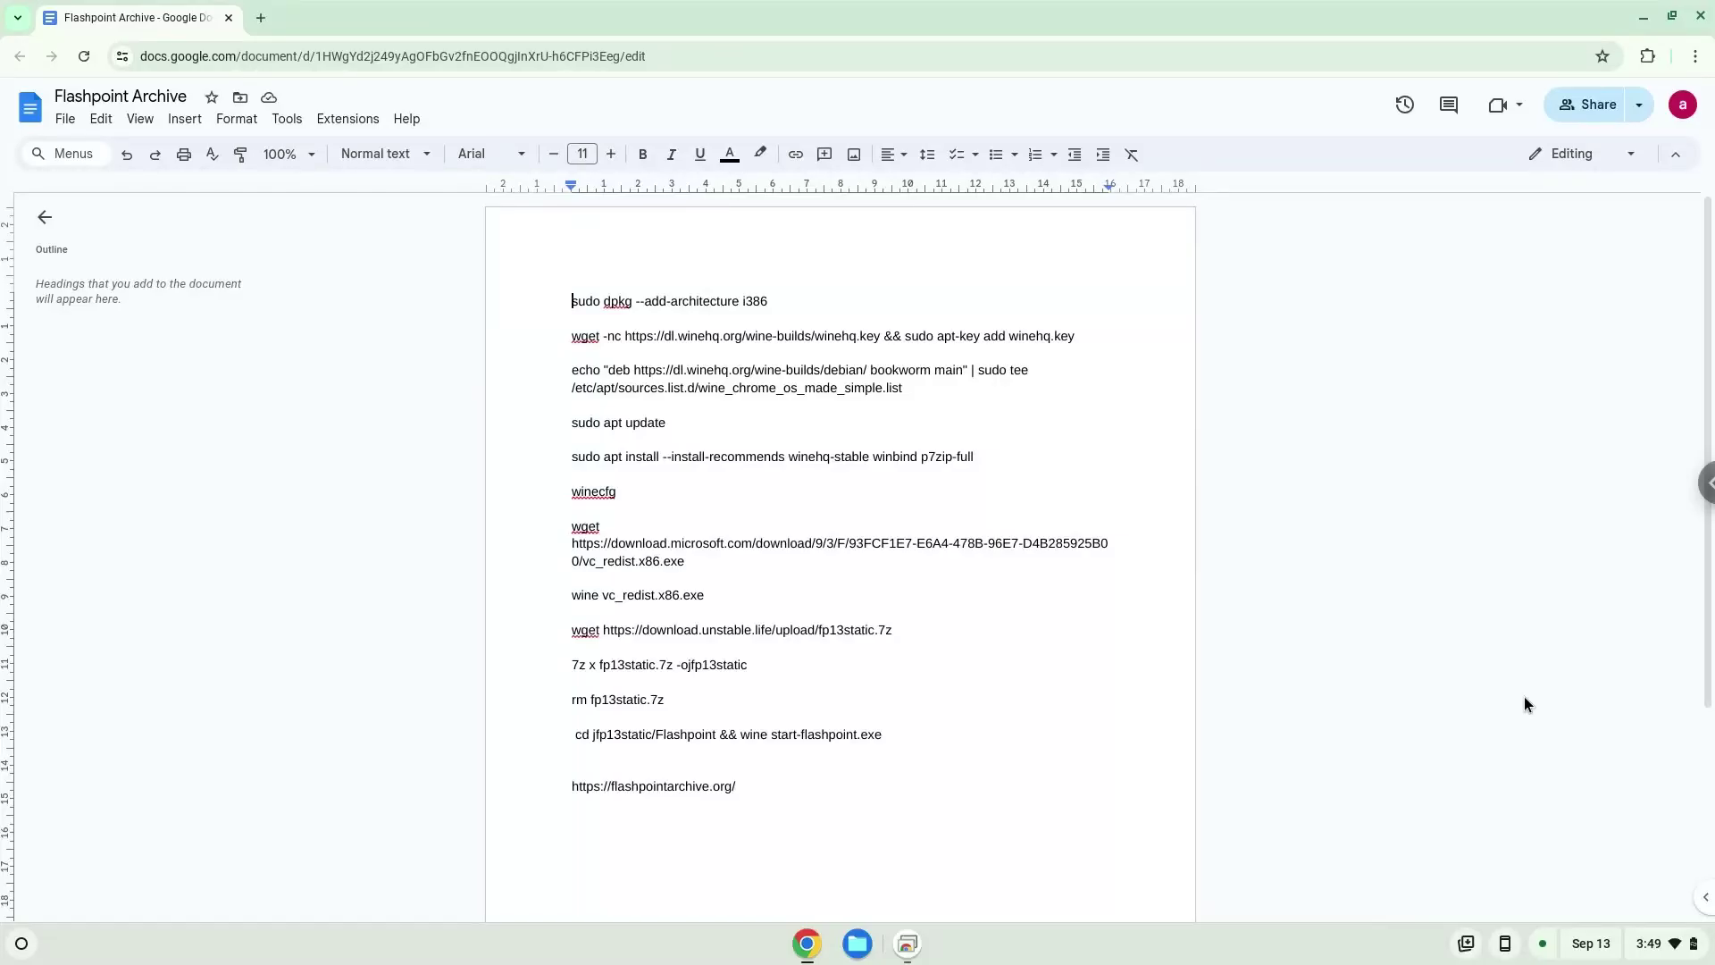
# - Open the About ChromeOS page in ChromeOS Settings
pyautogui.click(1674, 948)
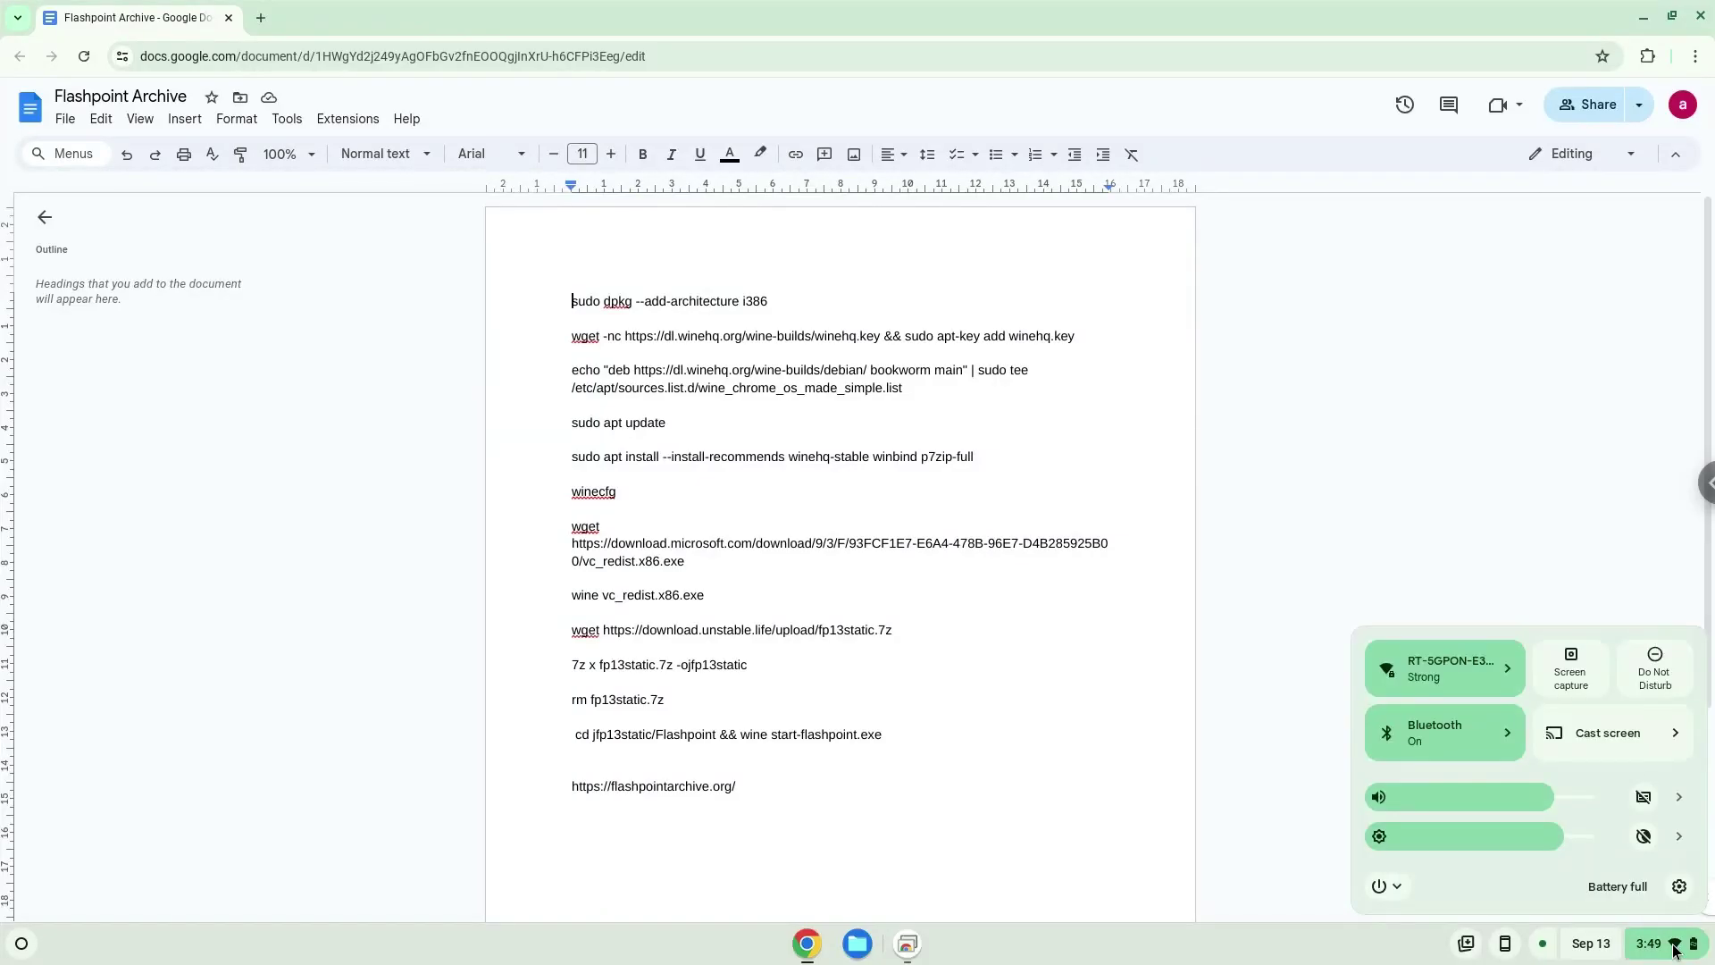
pyautogui.click(1677, 888)
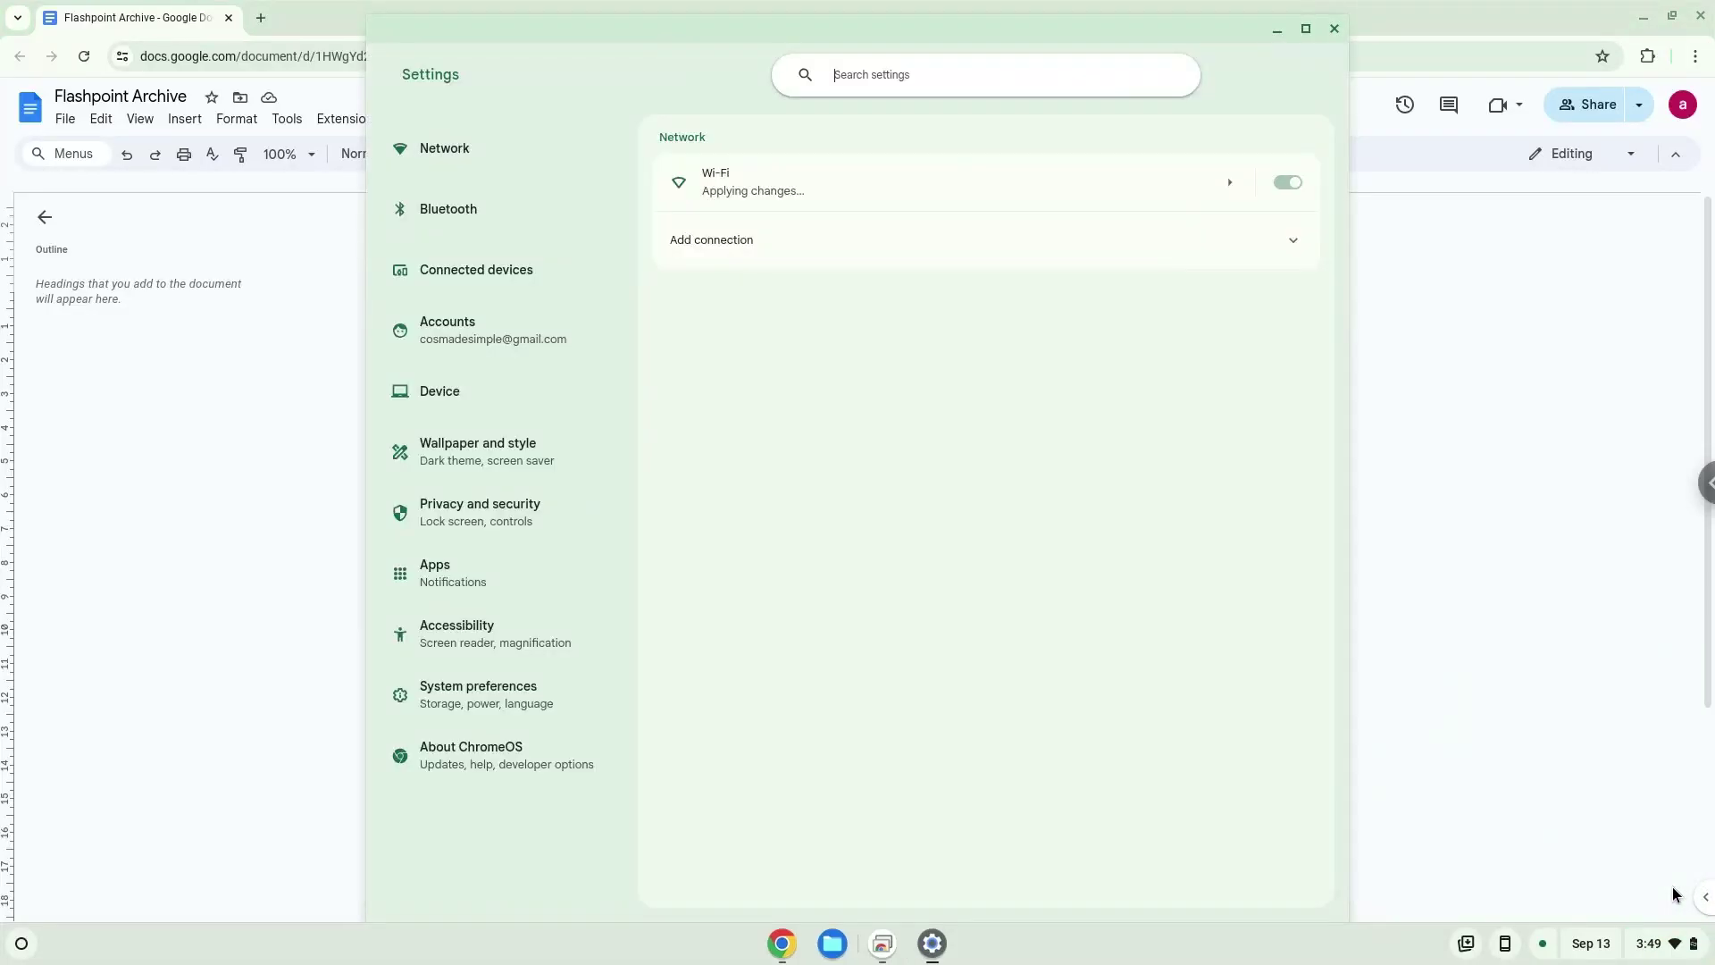
pyautogui.click(563, 751)
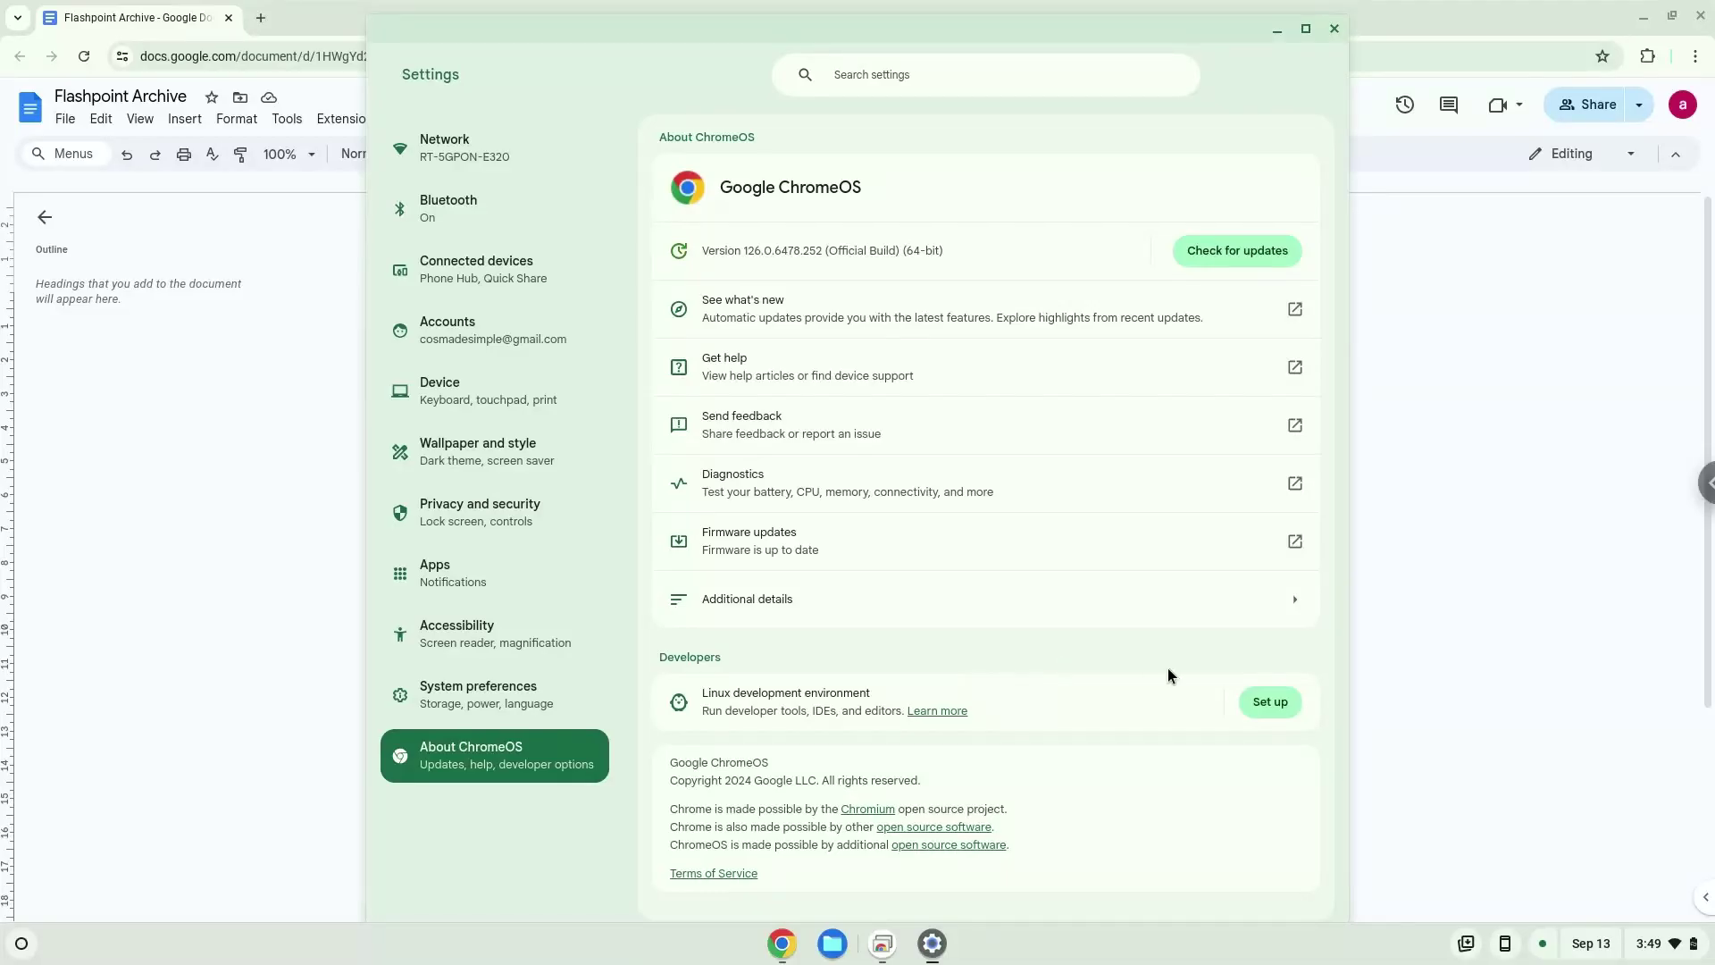
# - Set up the Linux development environment with a custom 14 GB disk and install it
pyautogui.click(1270, 702)
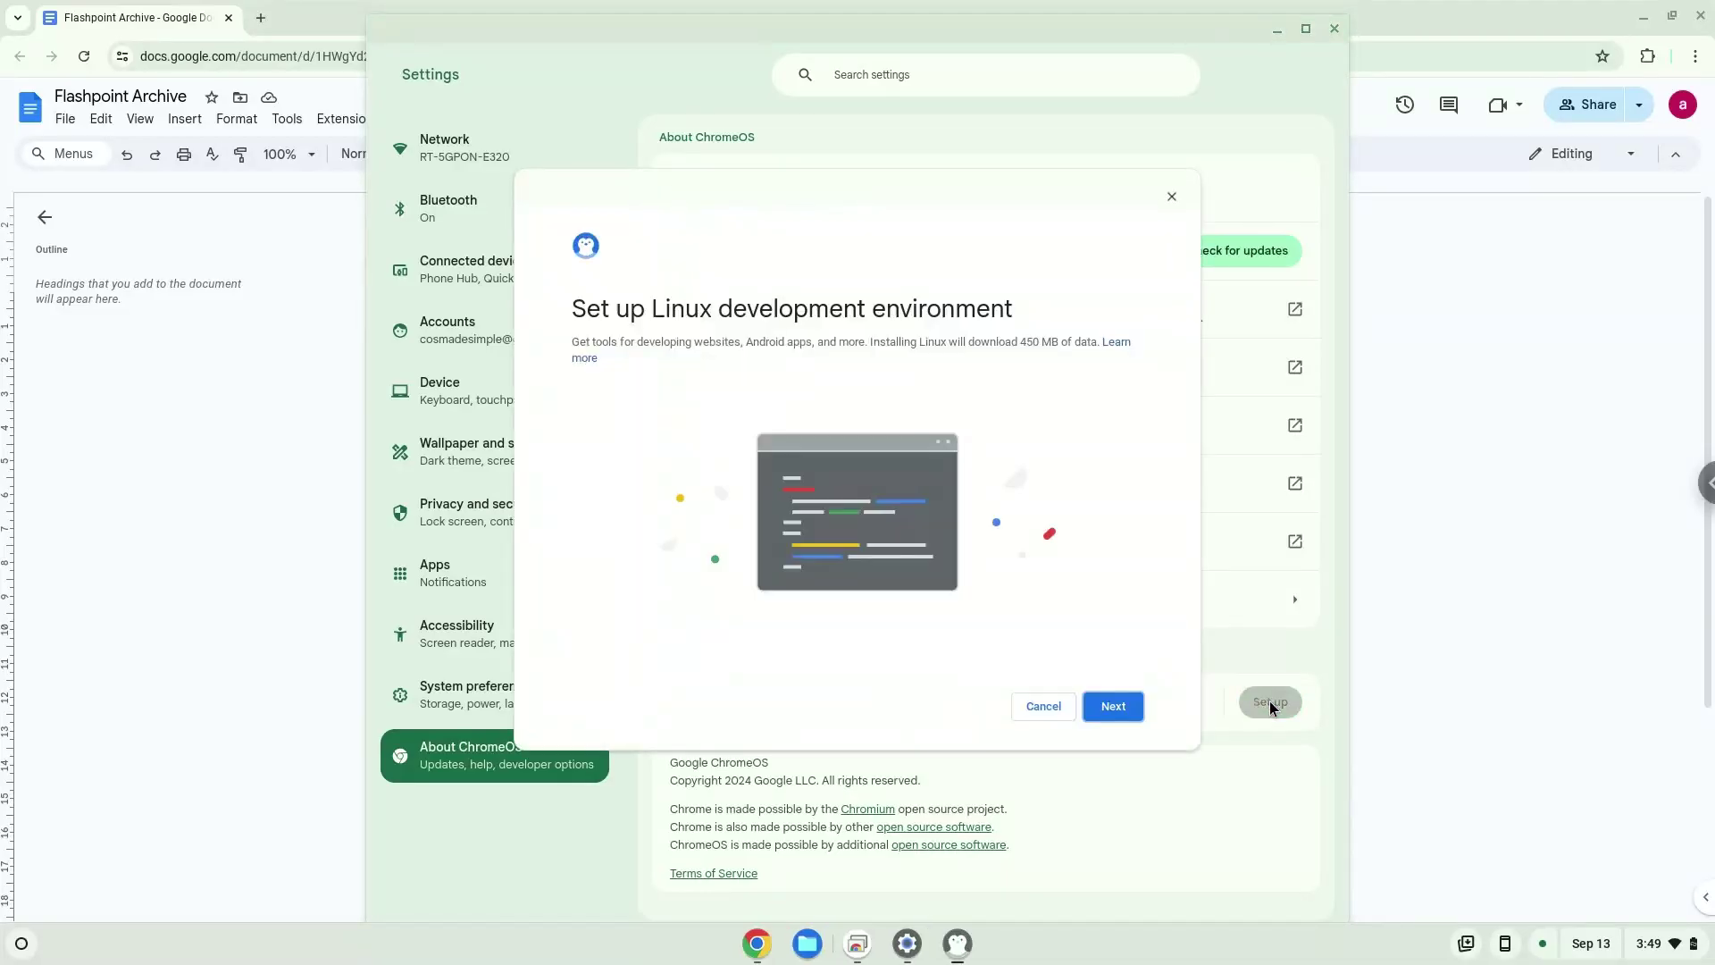
pyautogui.click(1112, 706)
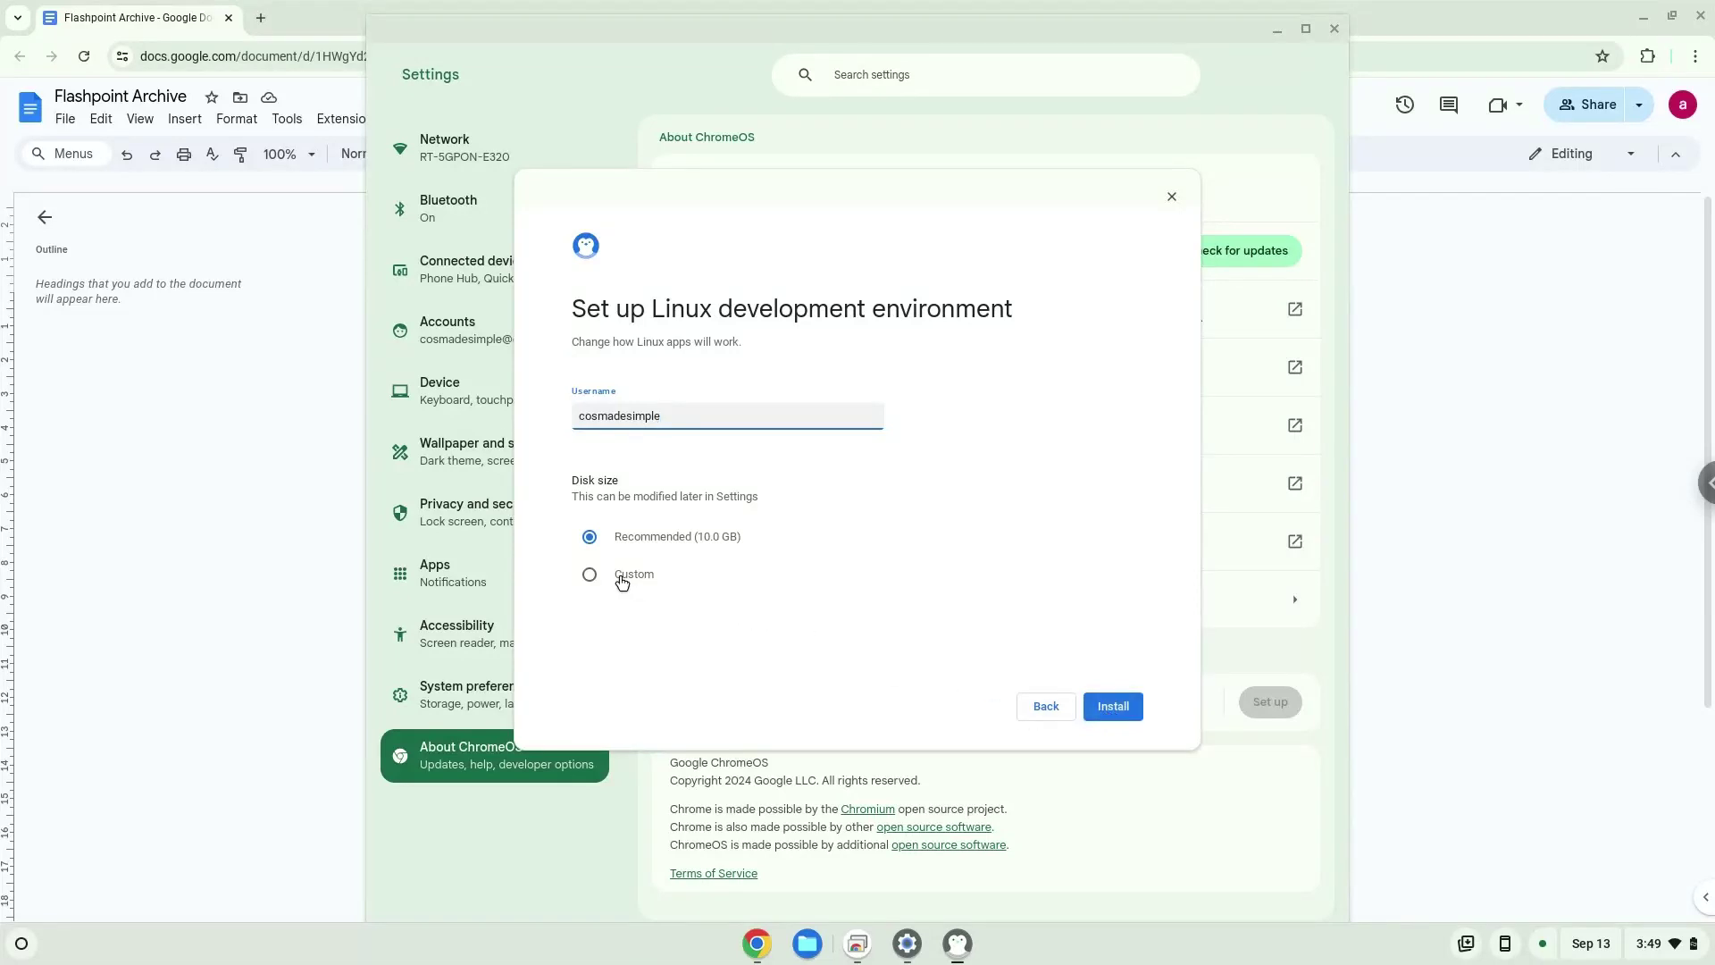
pyautogui.click(620, 579)
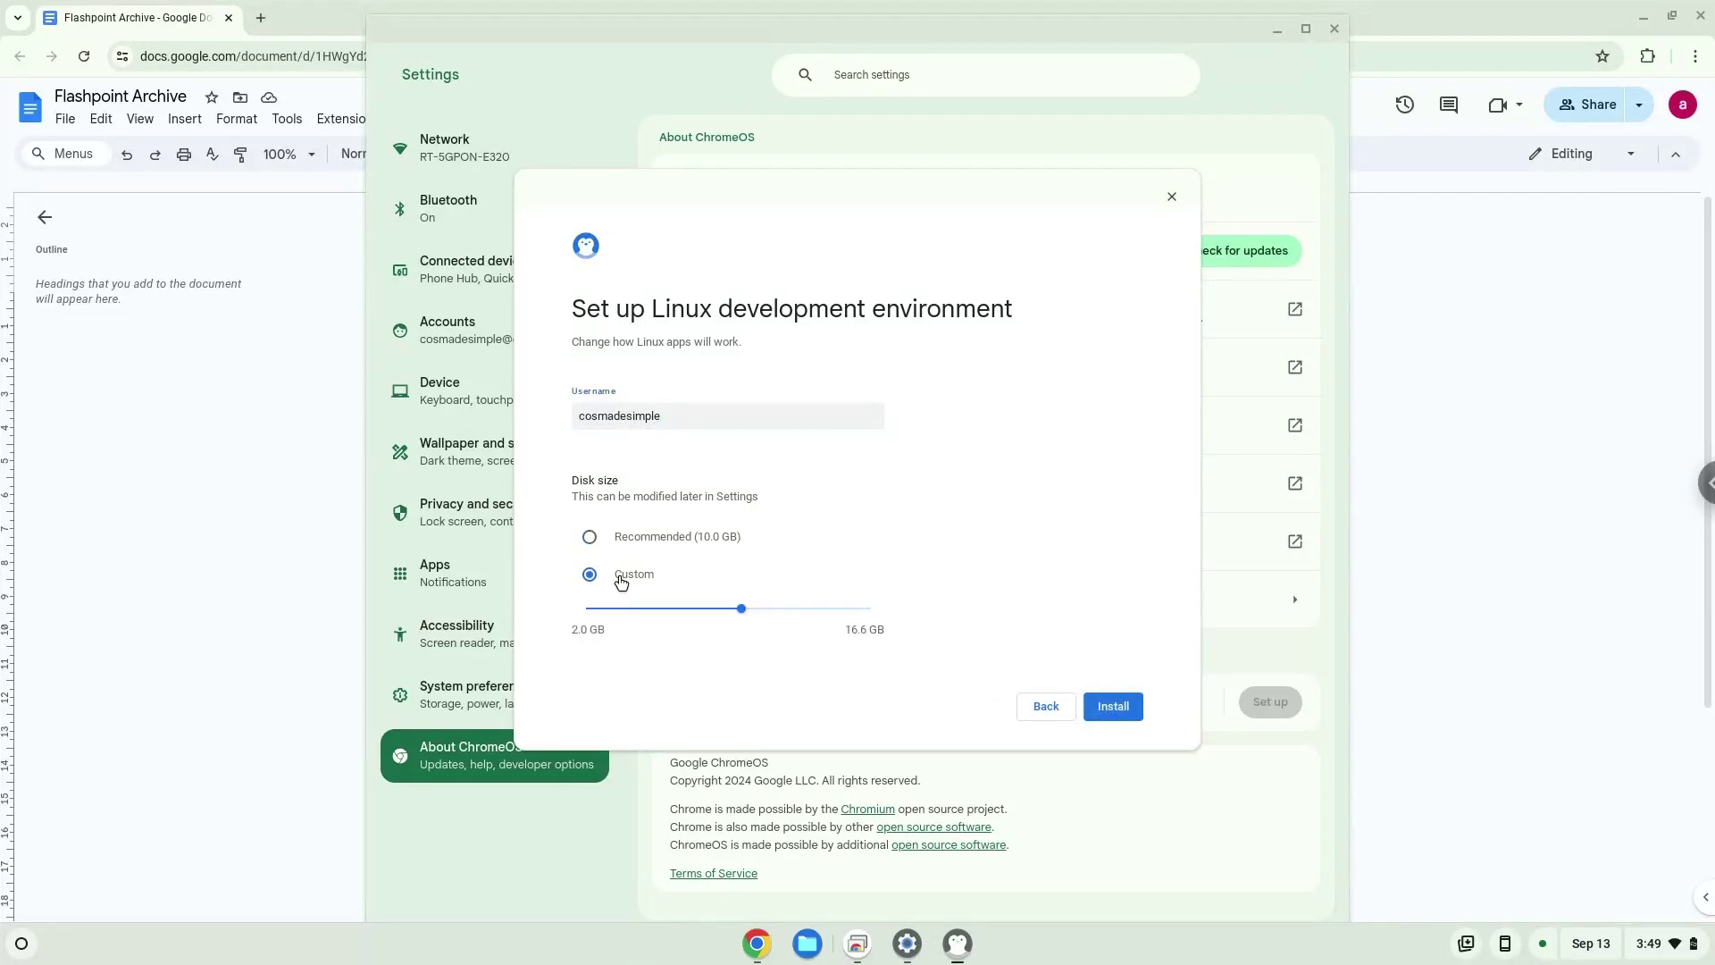
pyautogui.click(803, 610)
pyautogui.moveTo(811, 611); pyautogui.dragTo(821, 612)
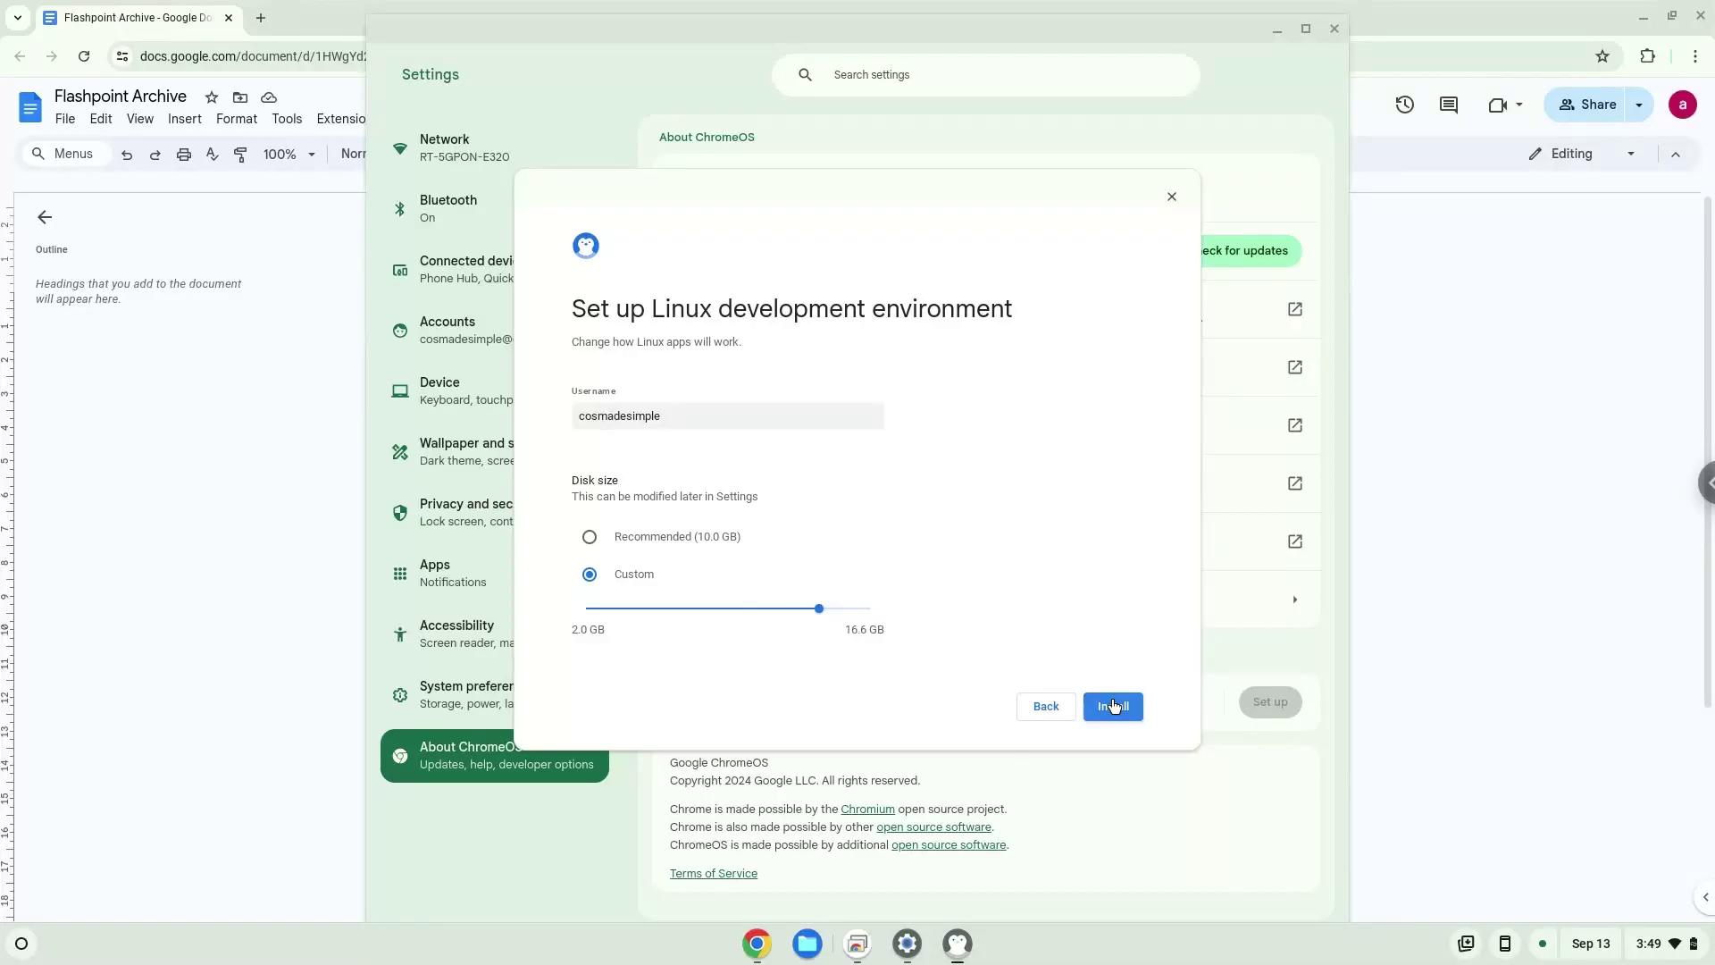
pyautogui.click(1112, 706)
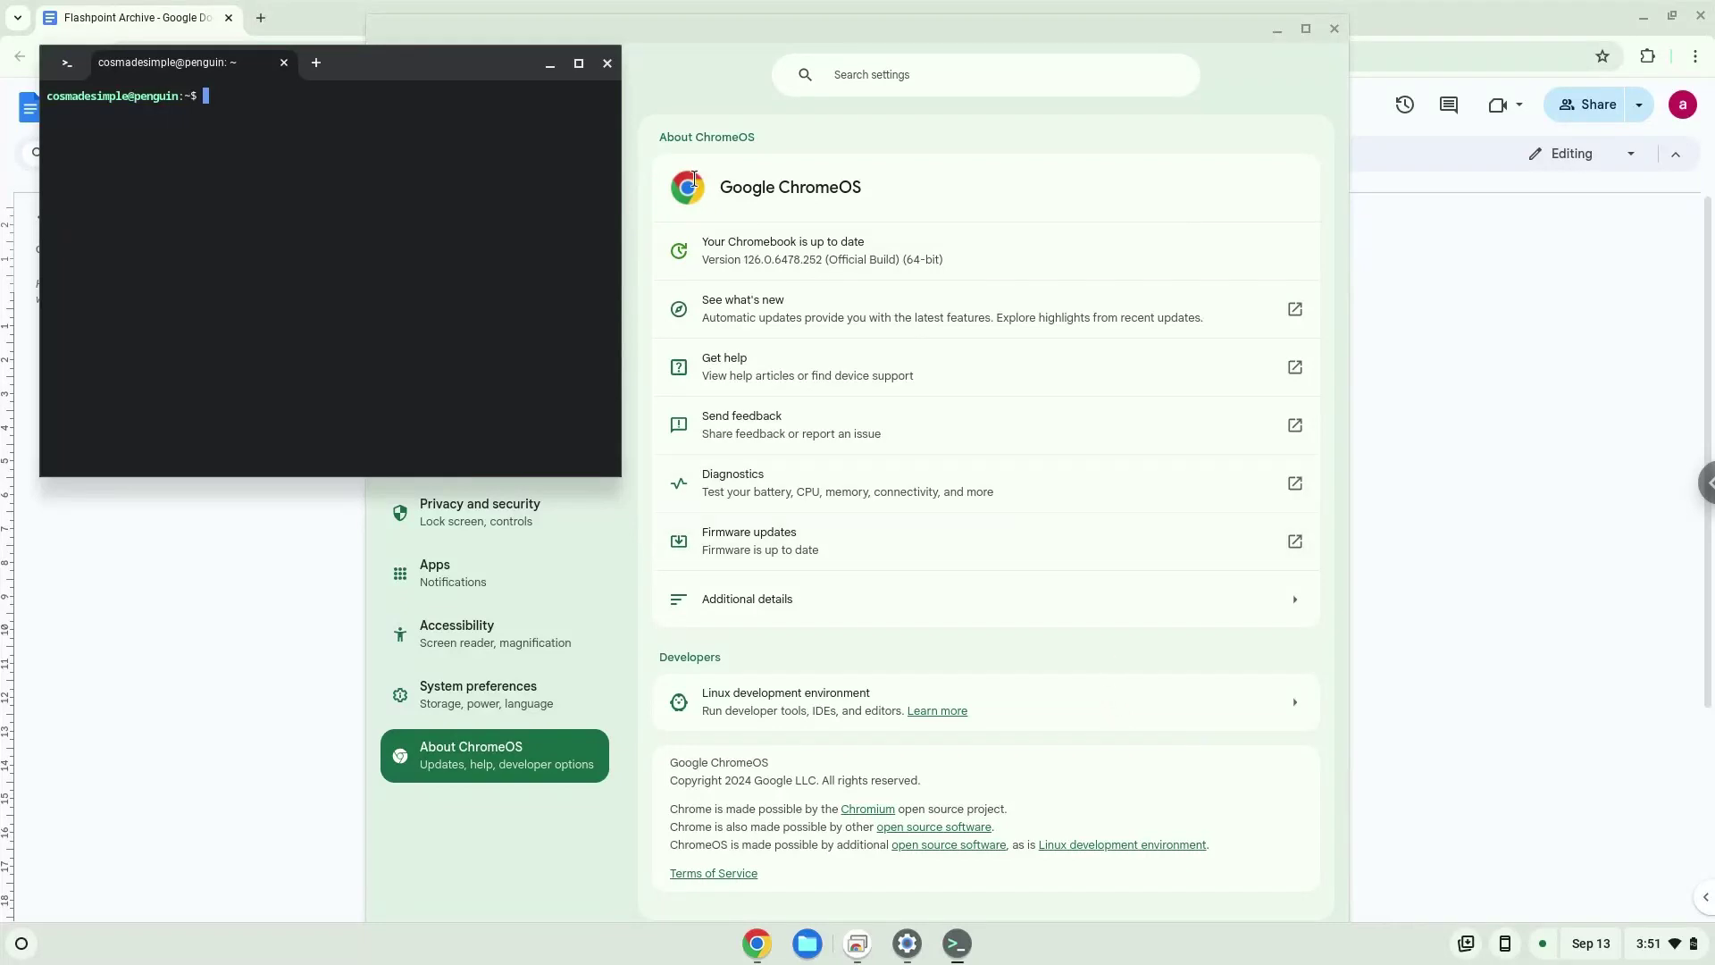
# - Close Terminal and Settings, then copy the first command line from the notes doc
pyautogui.click(609, 61)
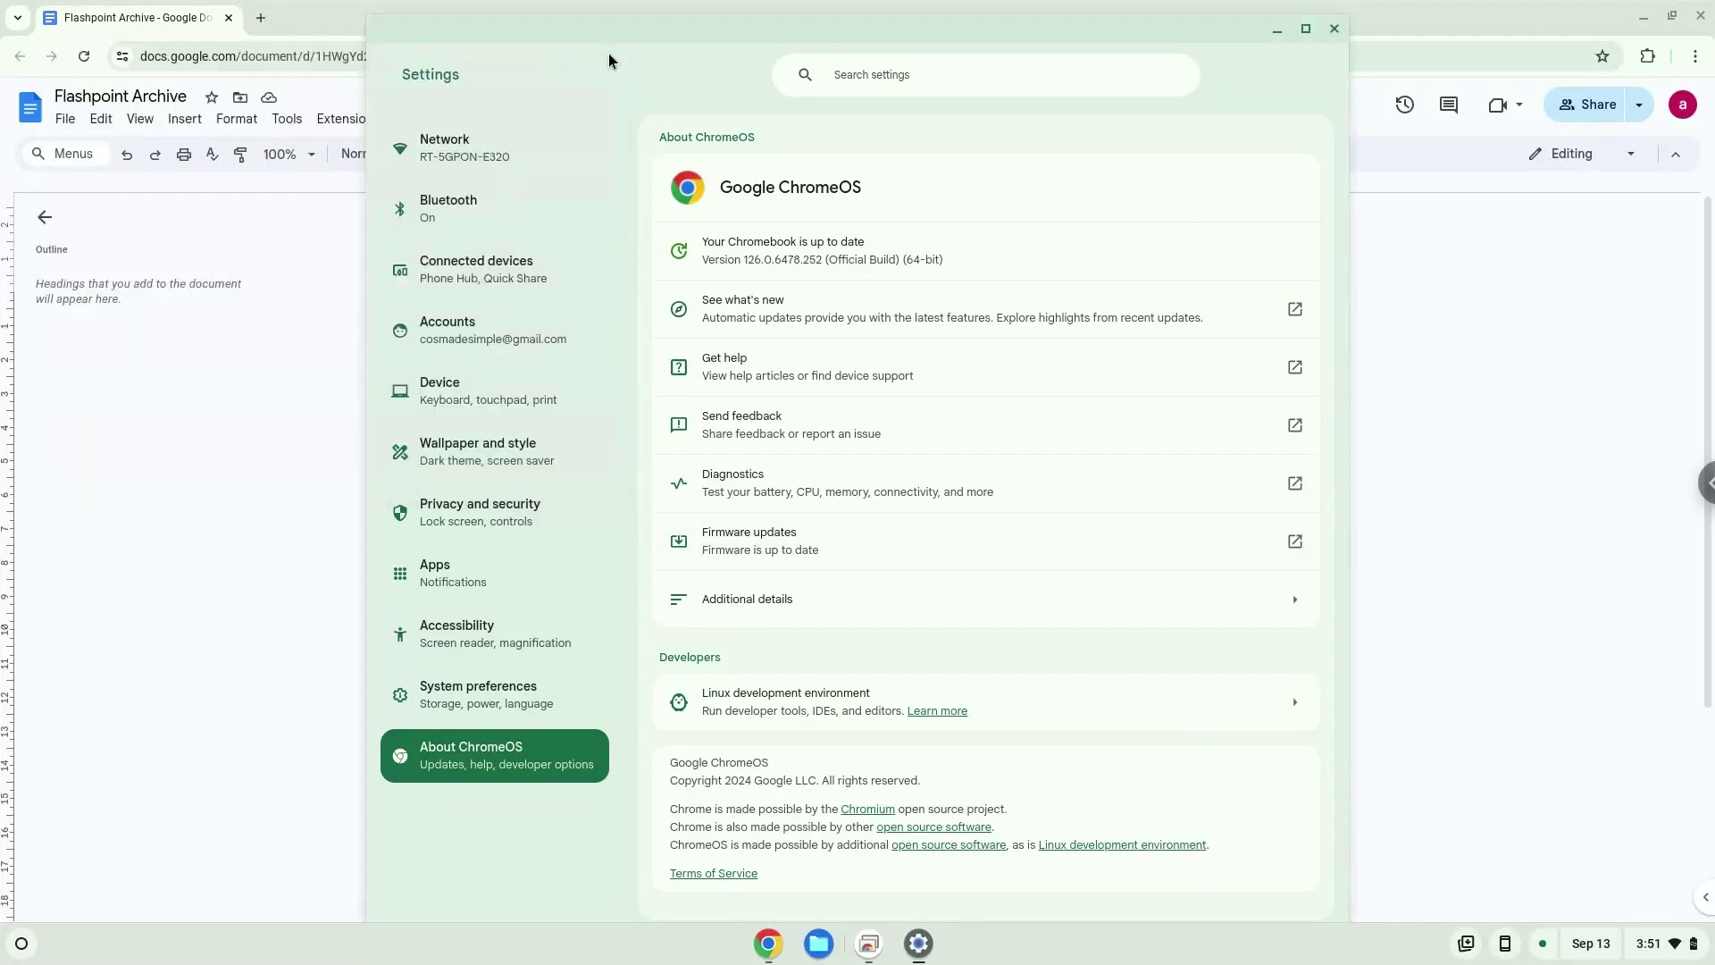
pyautogui.click(1336, 31)
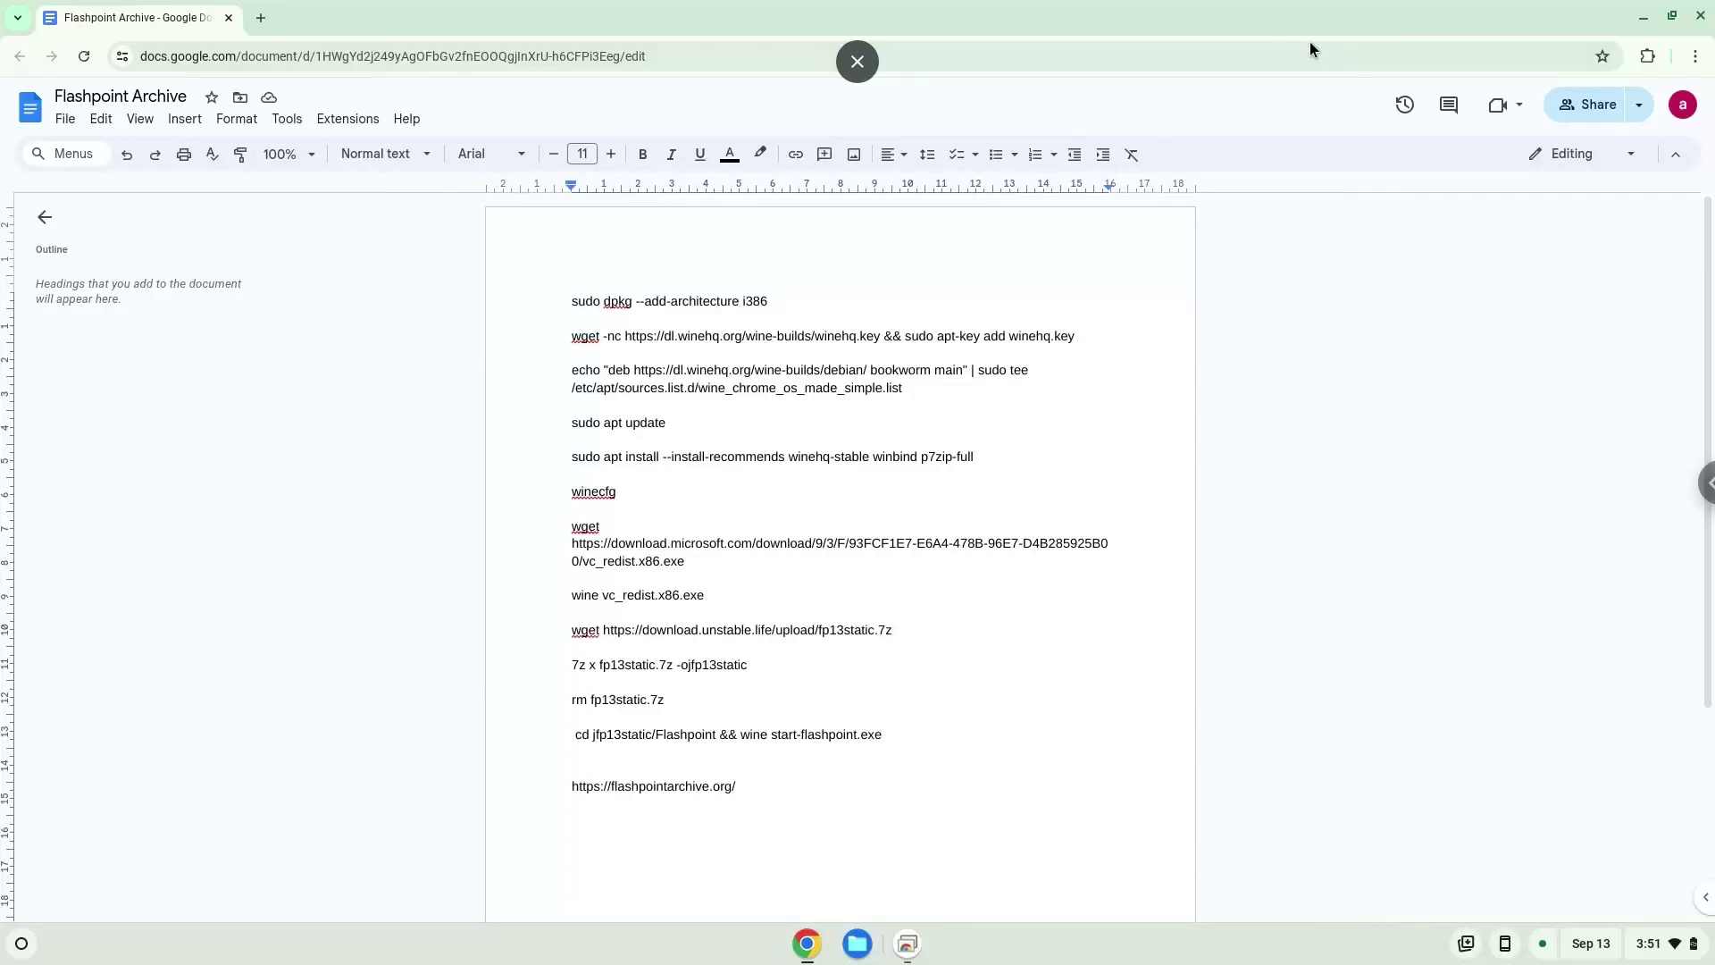
pyautogui.tripleClick(707, 304)
pyautogui.rightClick(708, 303)
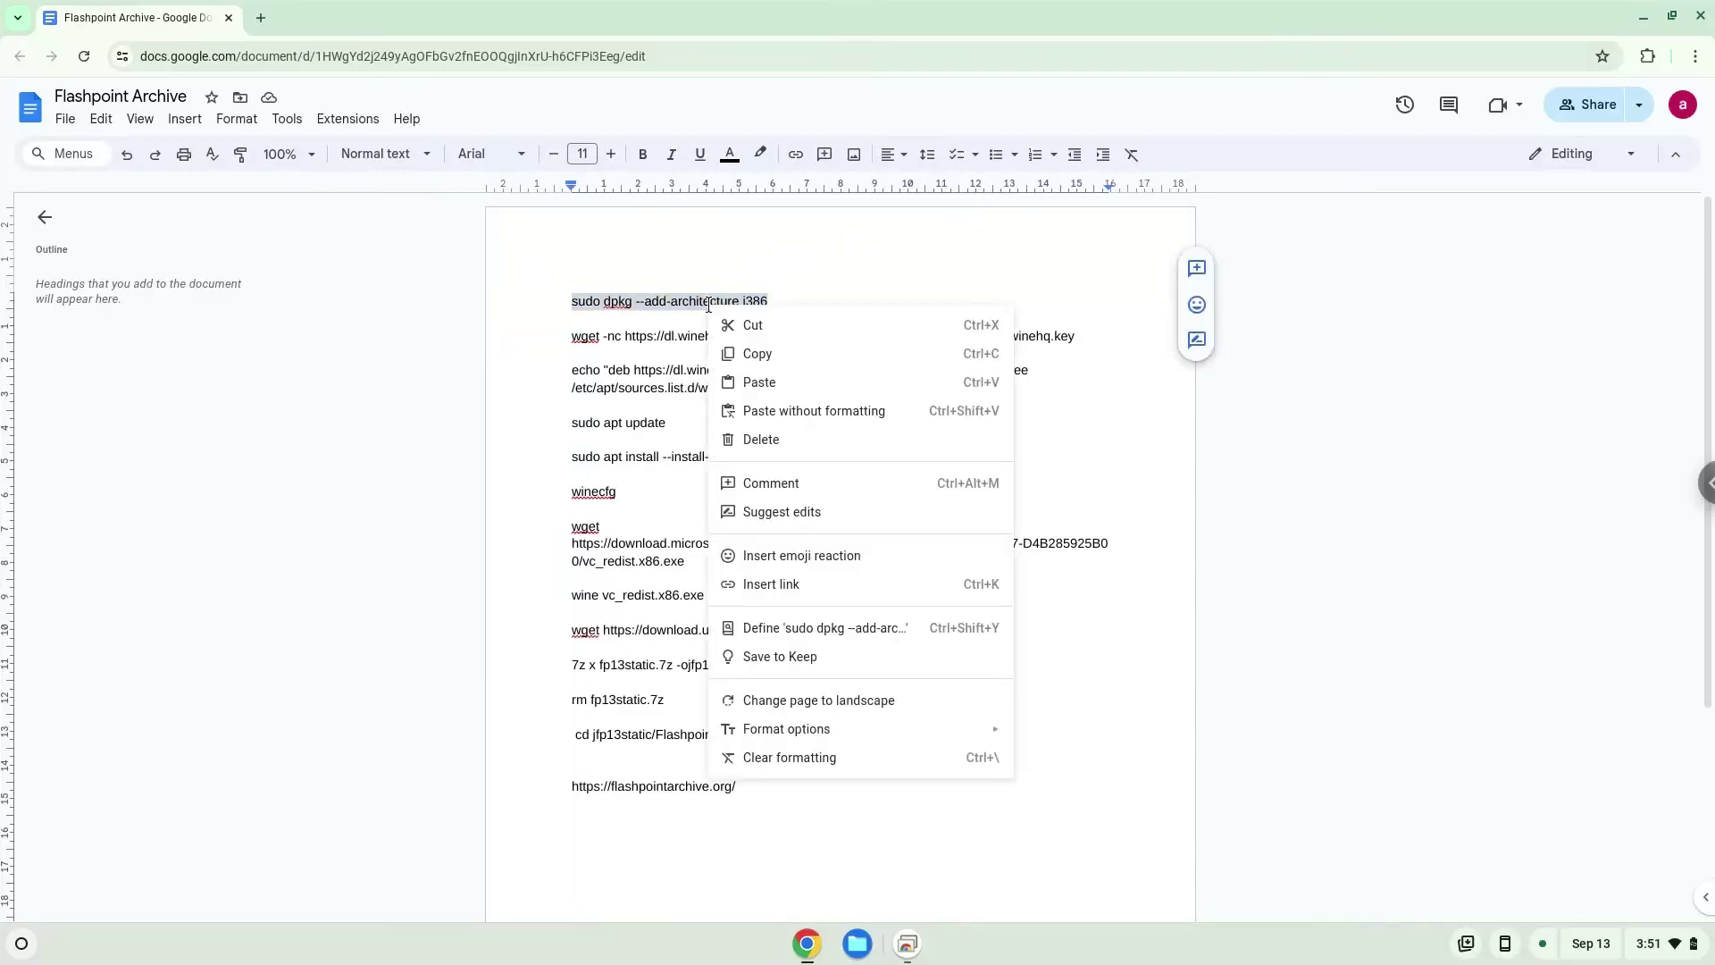
pyautogui.click(761, 355)
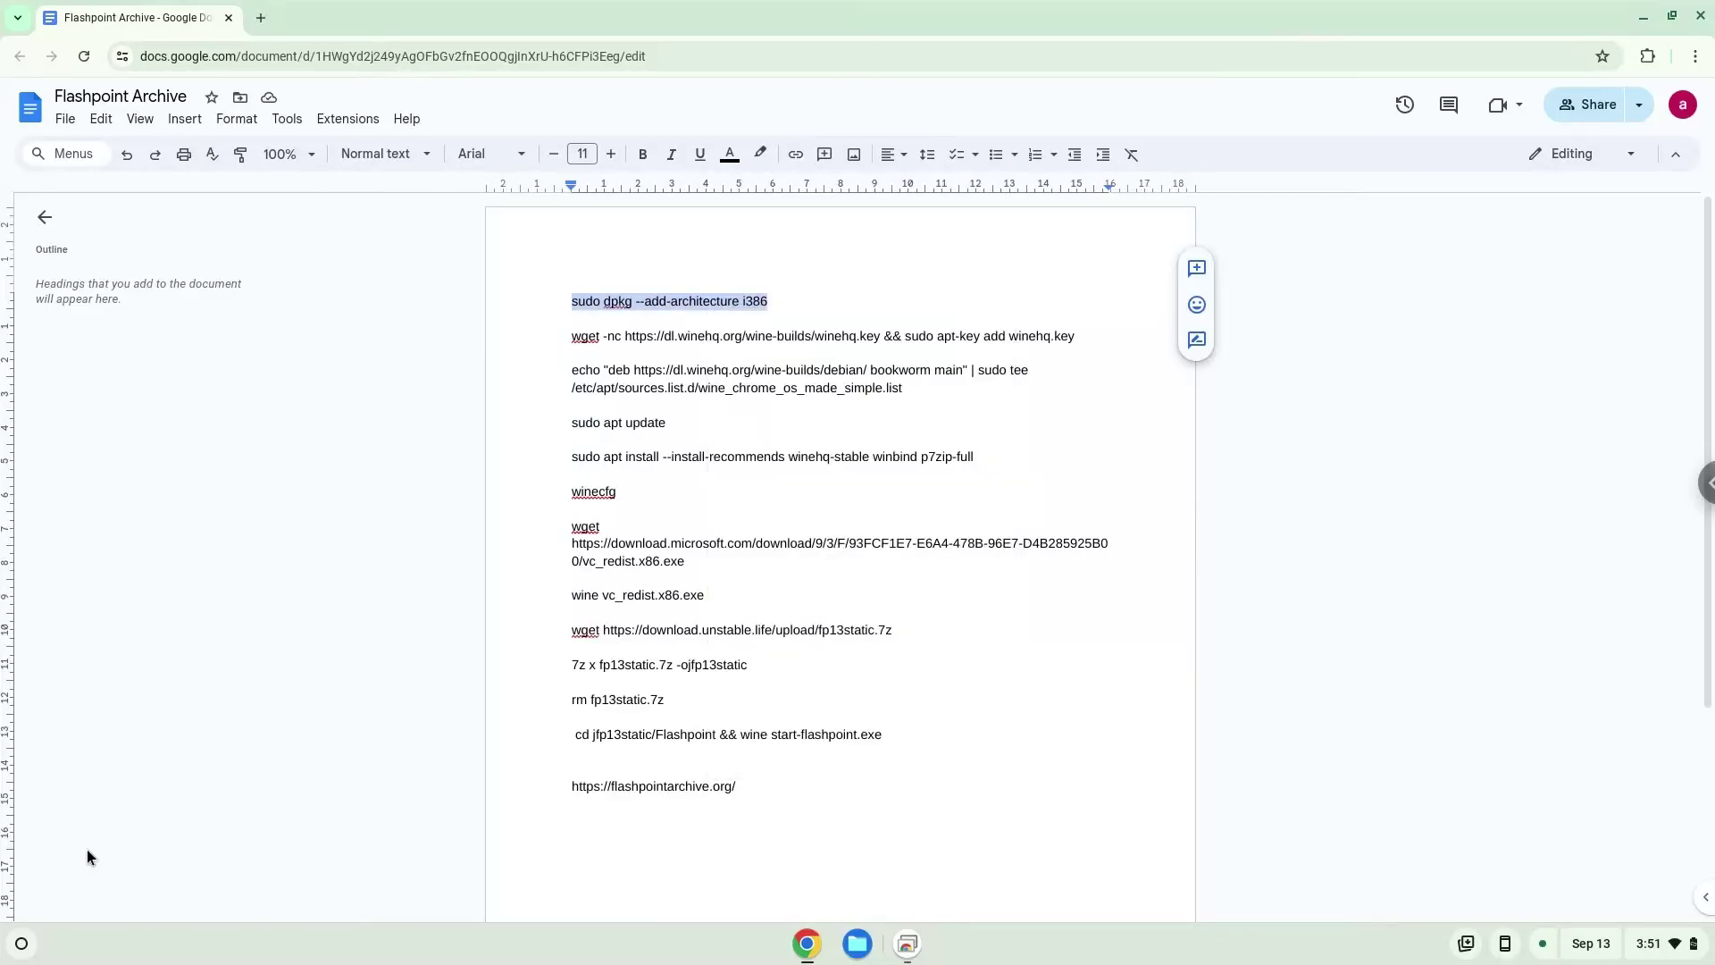
# - Run the i386 add-architecture command in a maximized penguin Terminal
pyautogui.click(20, 943)
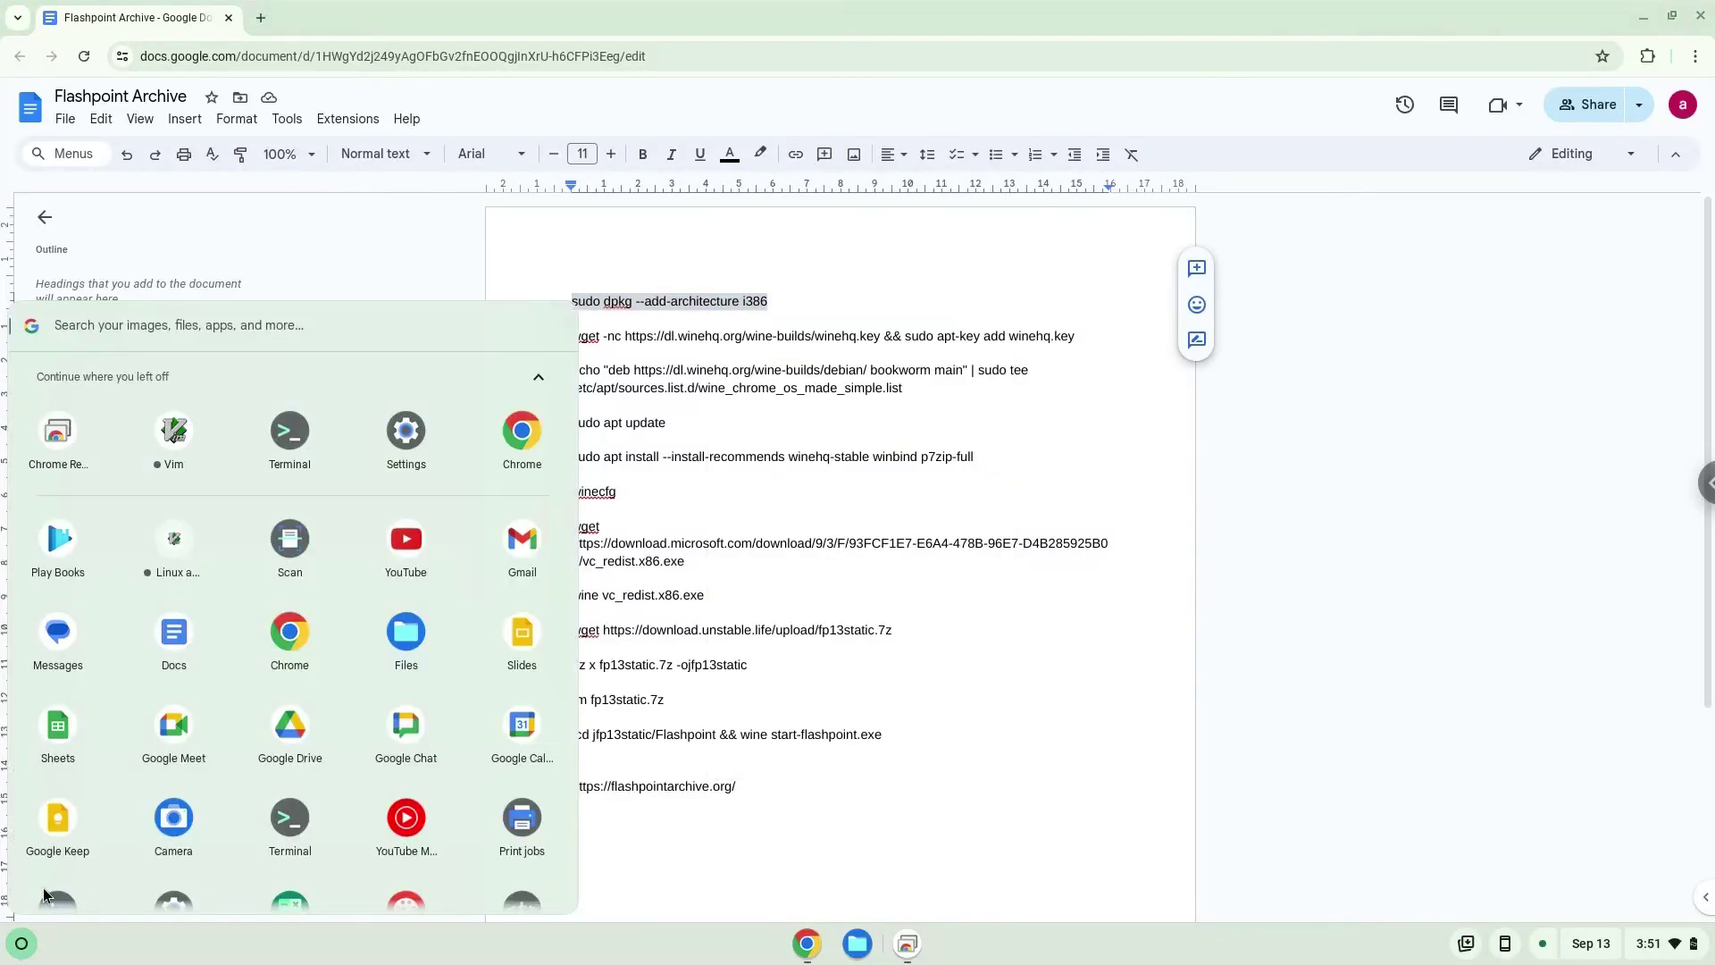
pyautogui.click(287, 438)
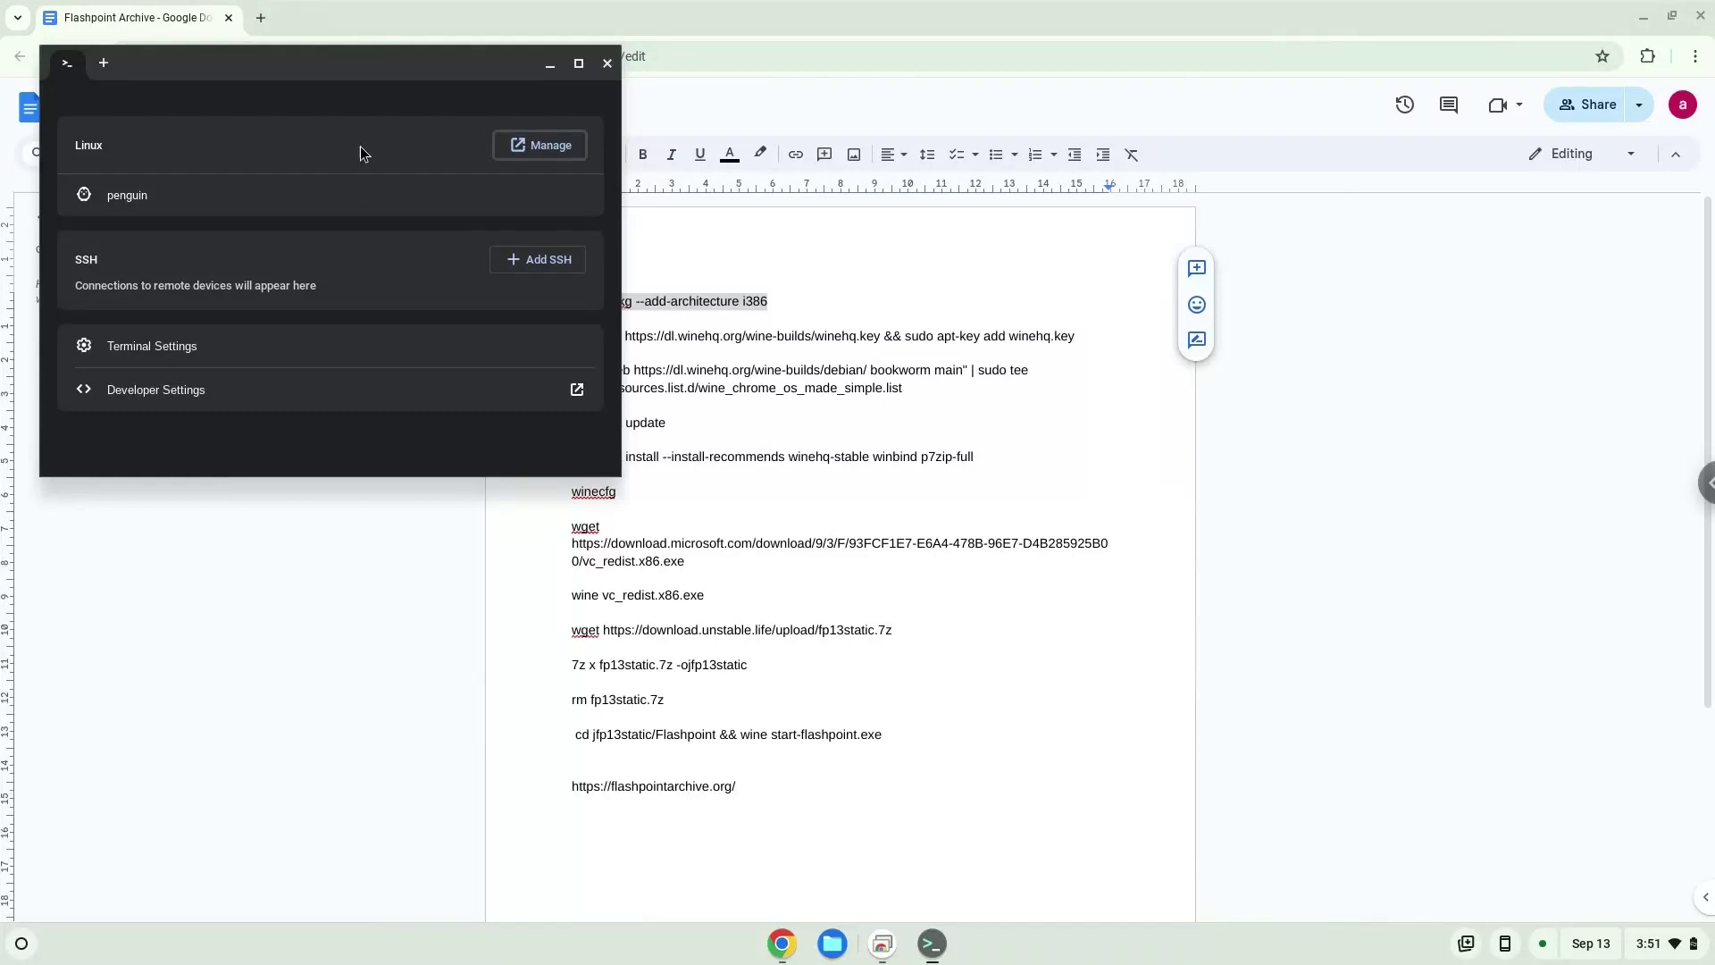
pyautogui.doubleClick(386, 66)
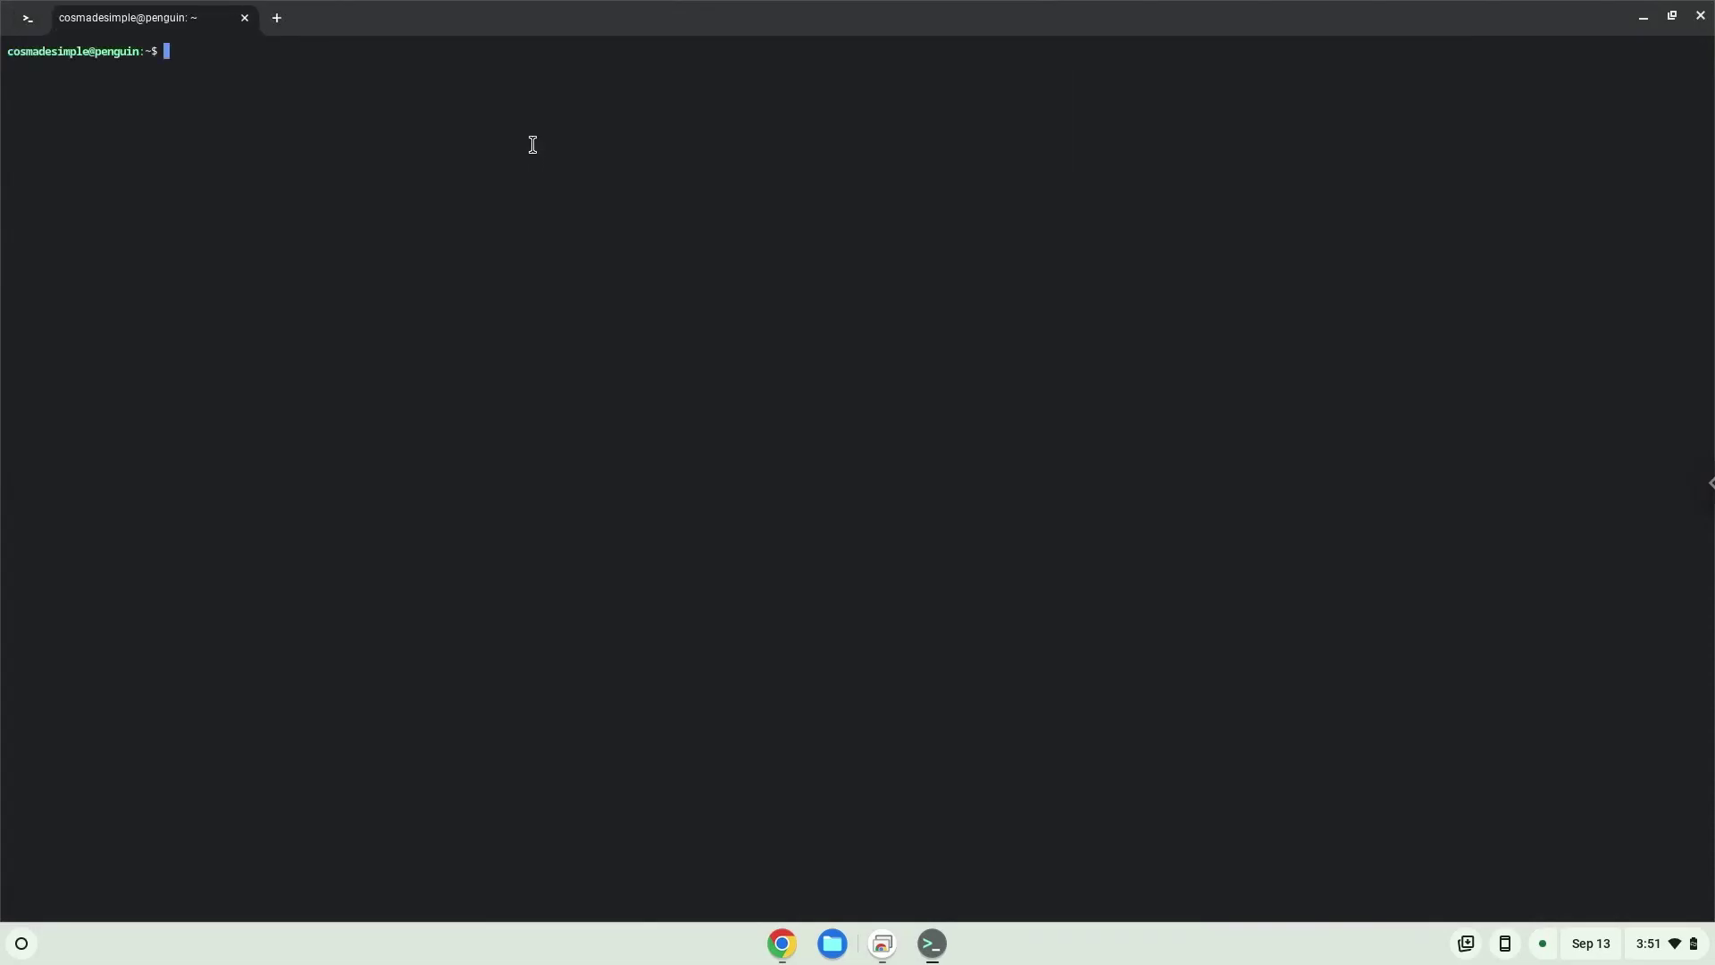
pyautogui.hotkey('ctrl', 'shift', 'v')
pyautogui.press('Return')
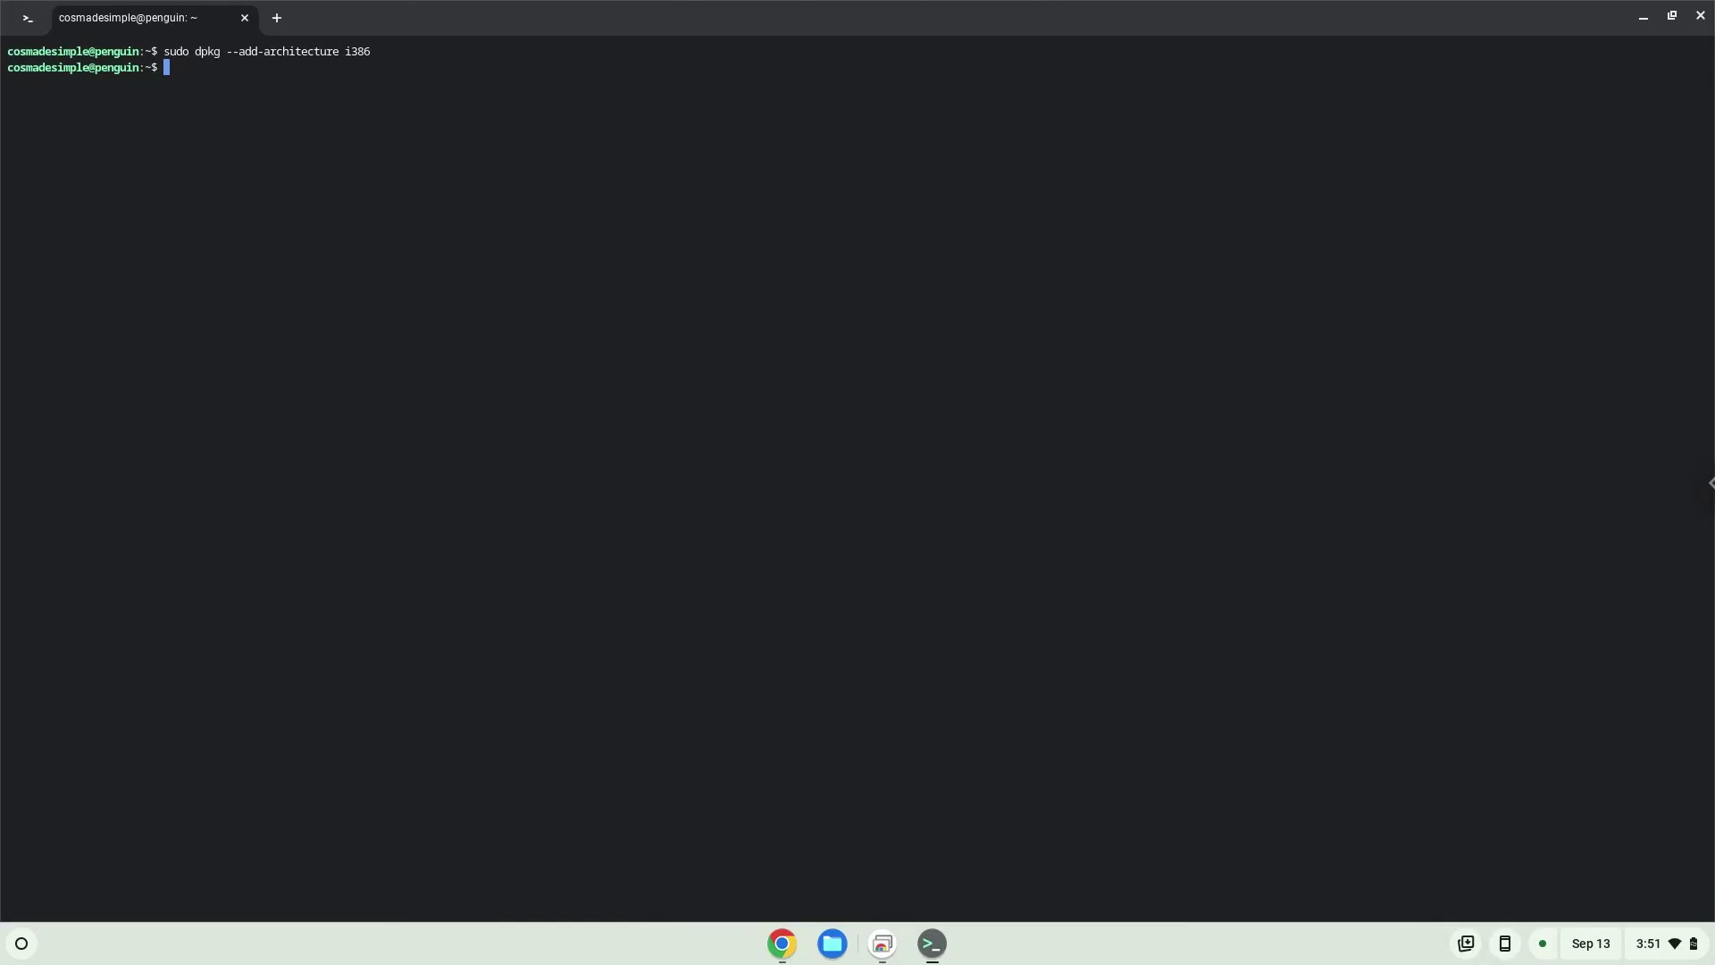
# - Run the wget line that downloads and adds the WineHQ key
pyautogui.click(781, 944)
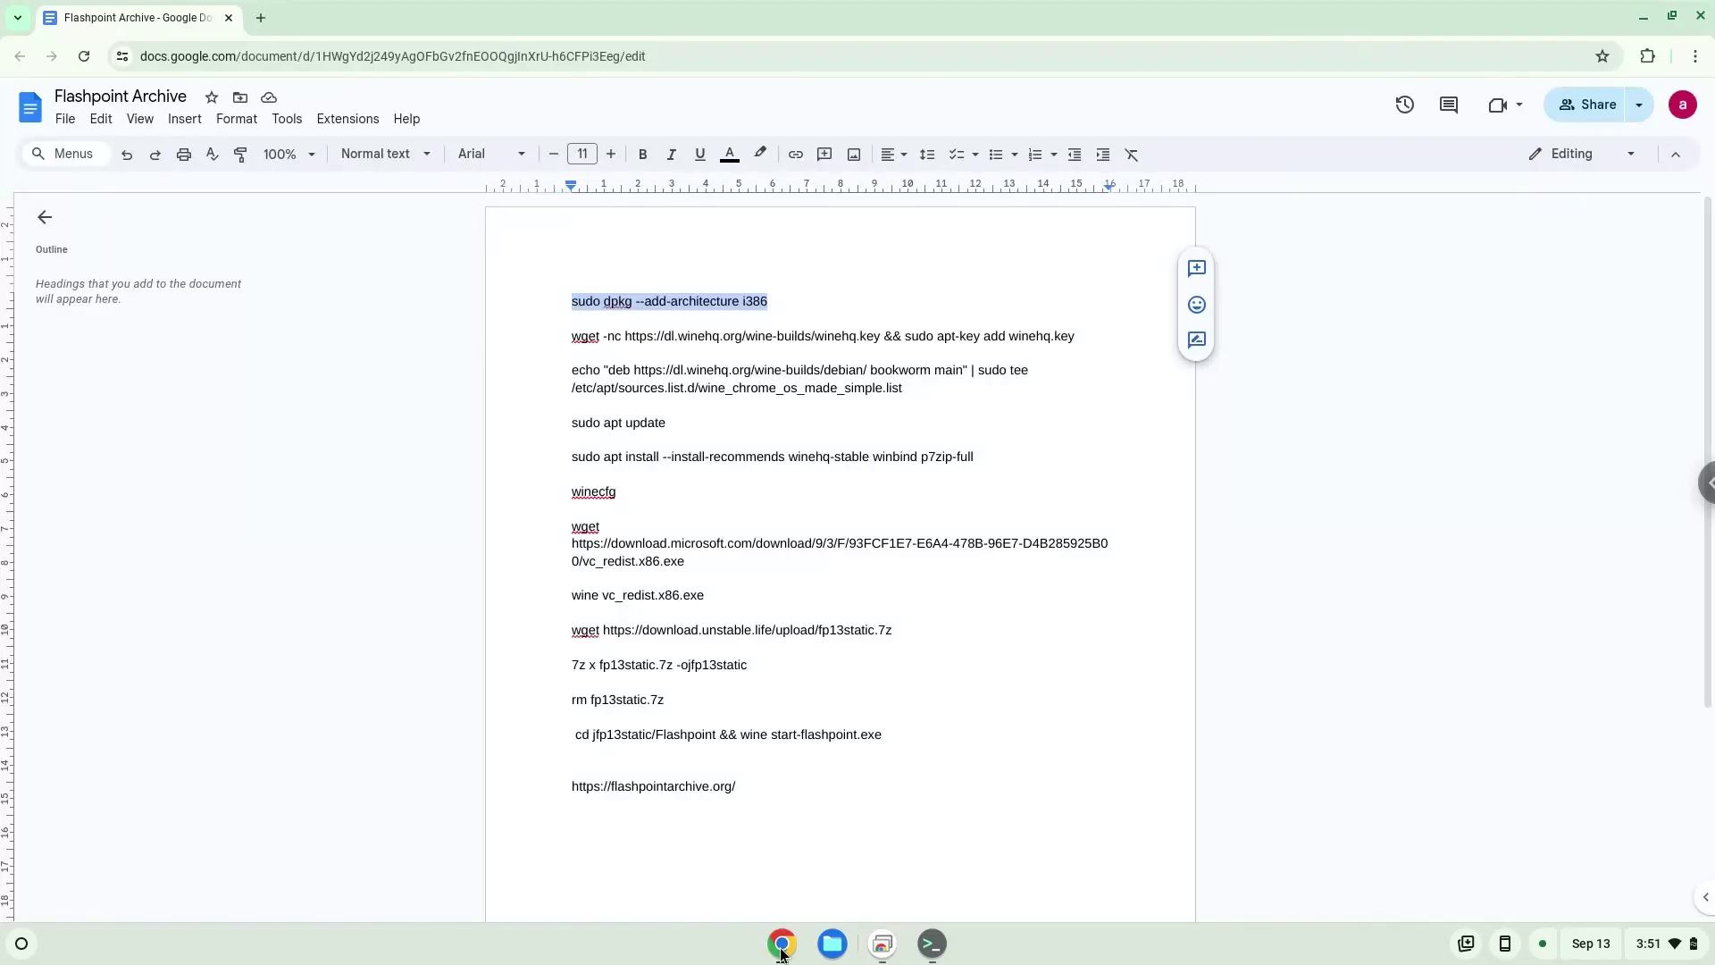
pyautogui.tripleClick(717, 336)
pyautogui.rightClick(717, 335)
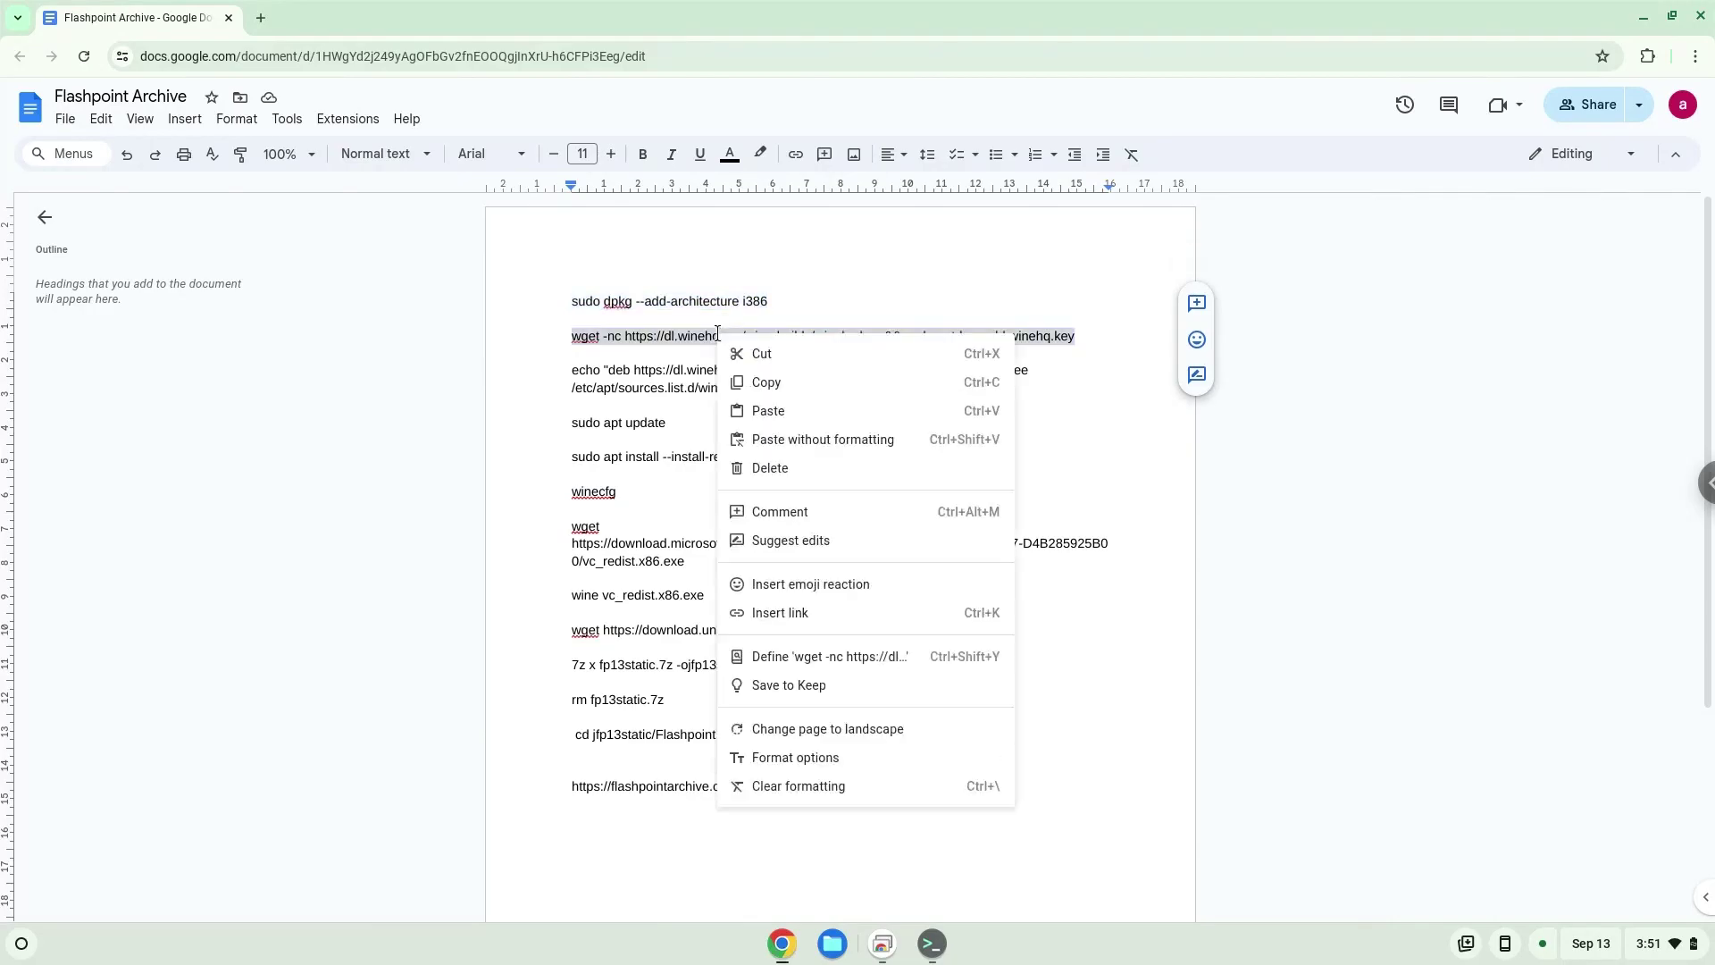
pyautogui.click(764, 382)
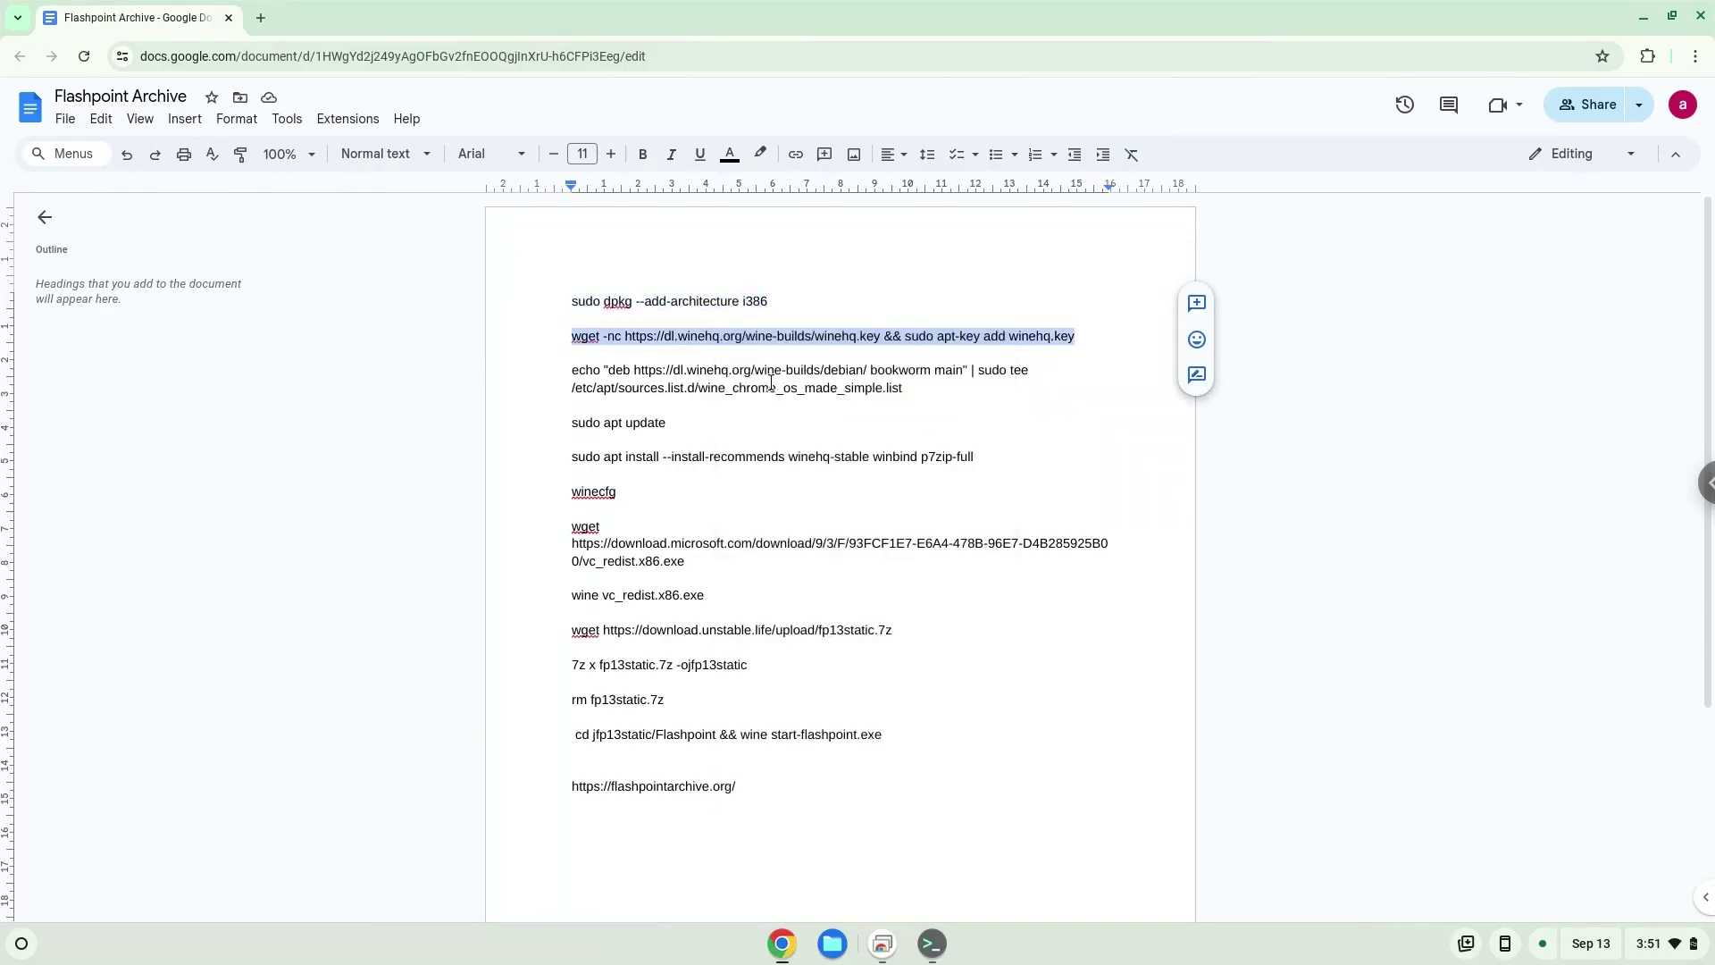
pyautogui.click(931, 944)
pyautogui.hotkey('ctrl', 'shift', 'v')
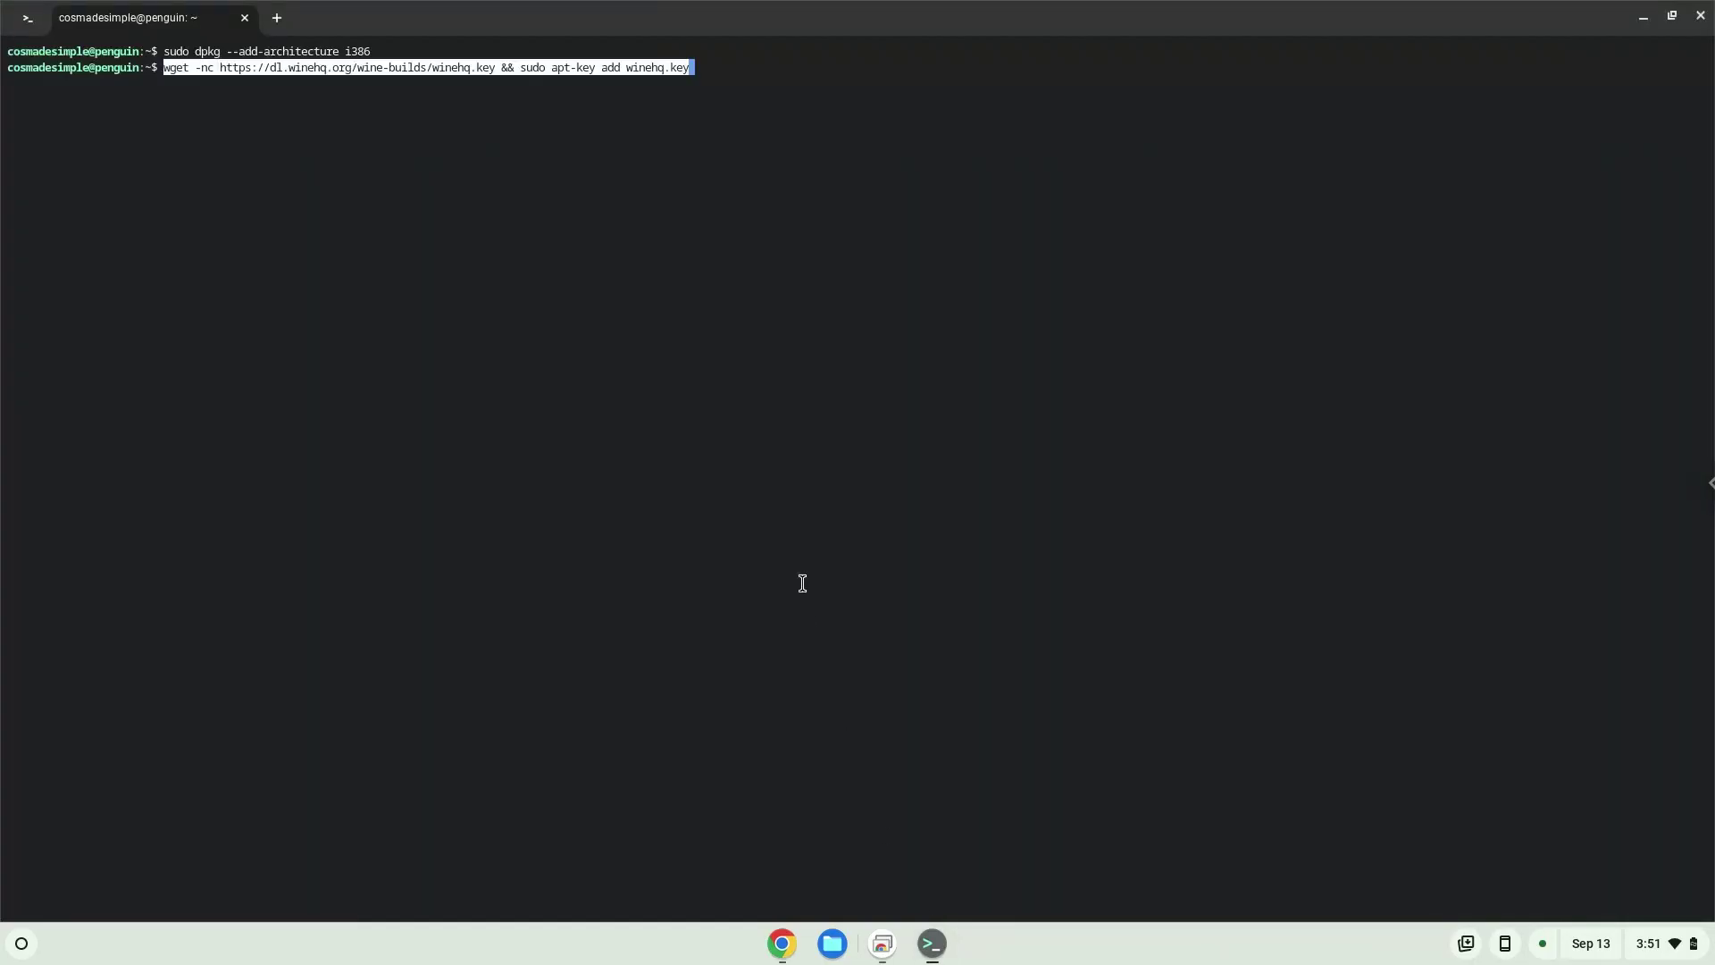
pyautogui.press('Return')
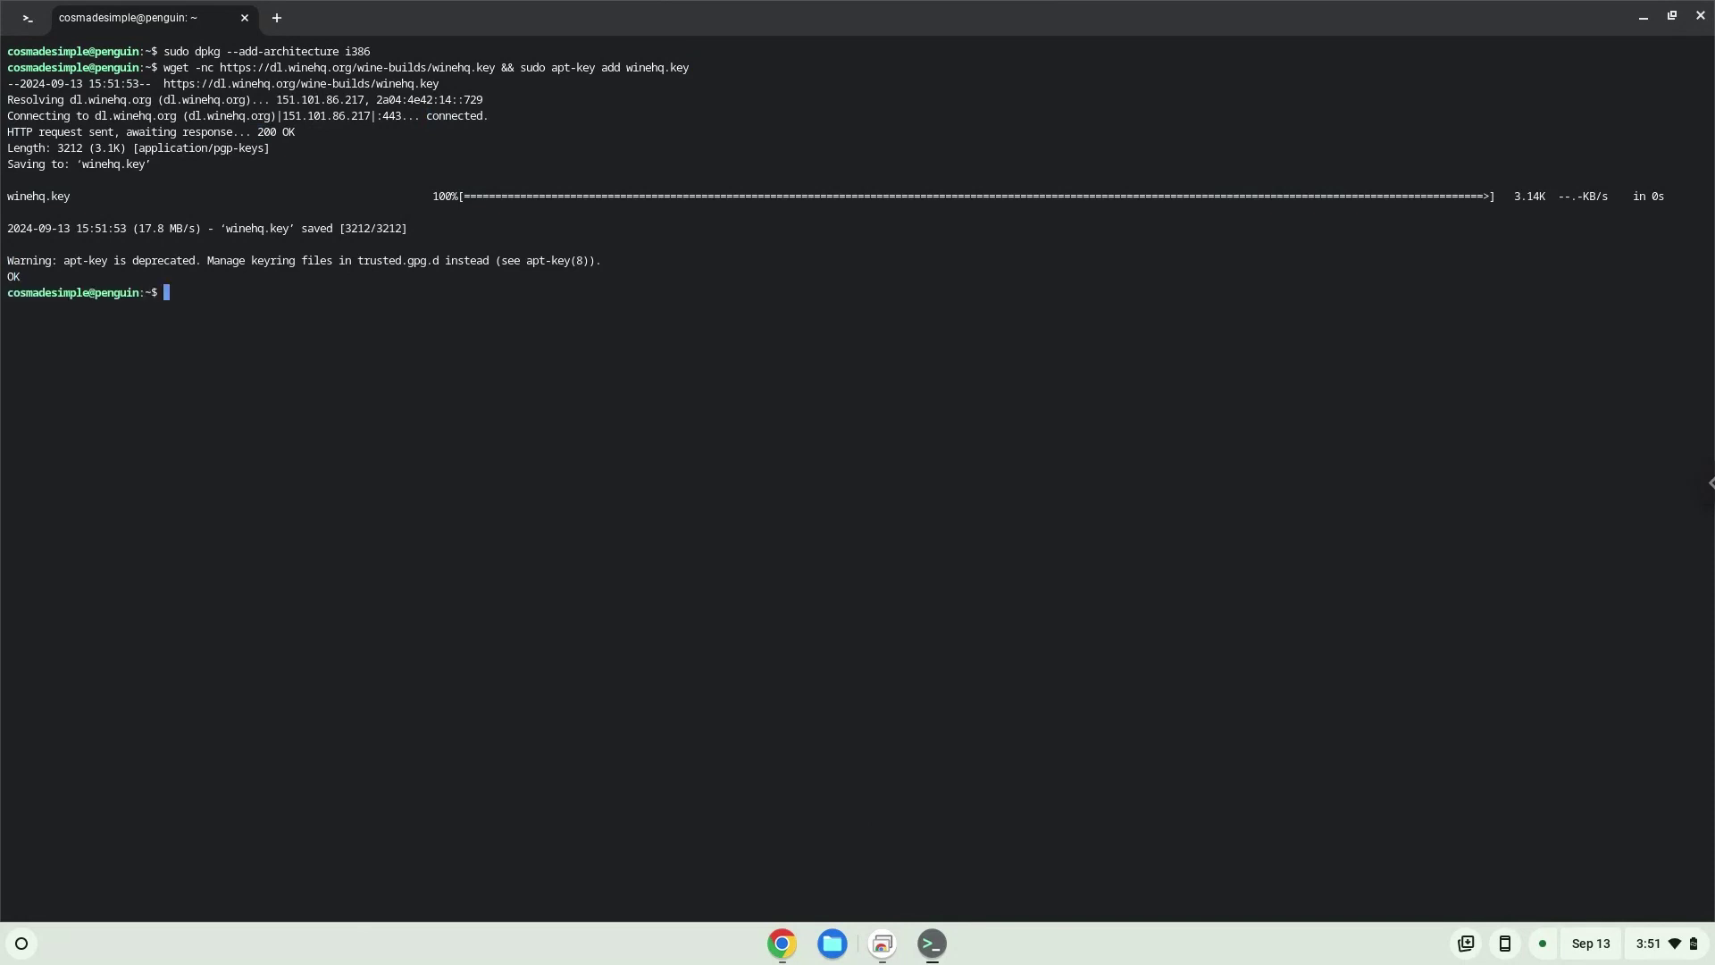
# - Run the echo command that adds the WineHQ bookworm repository to apt sources
pyautogui.click(781, 943)
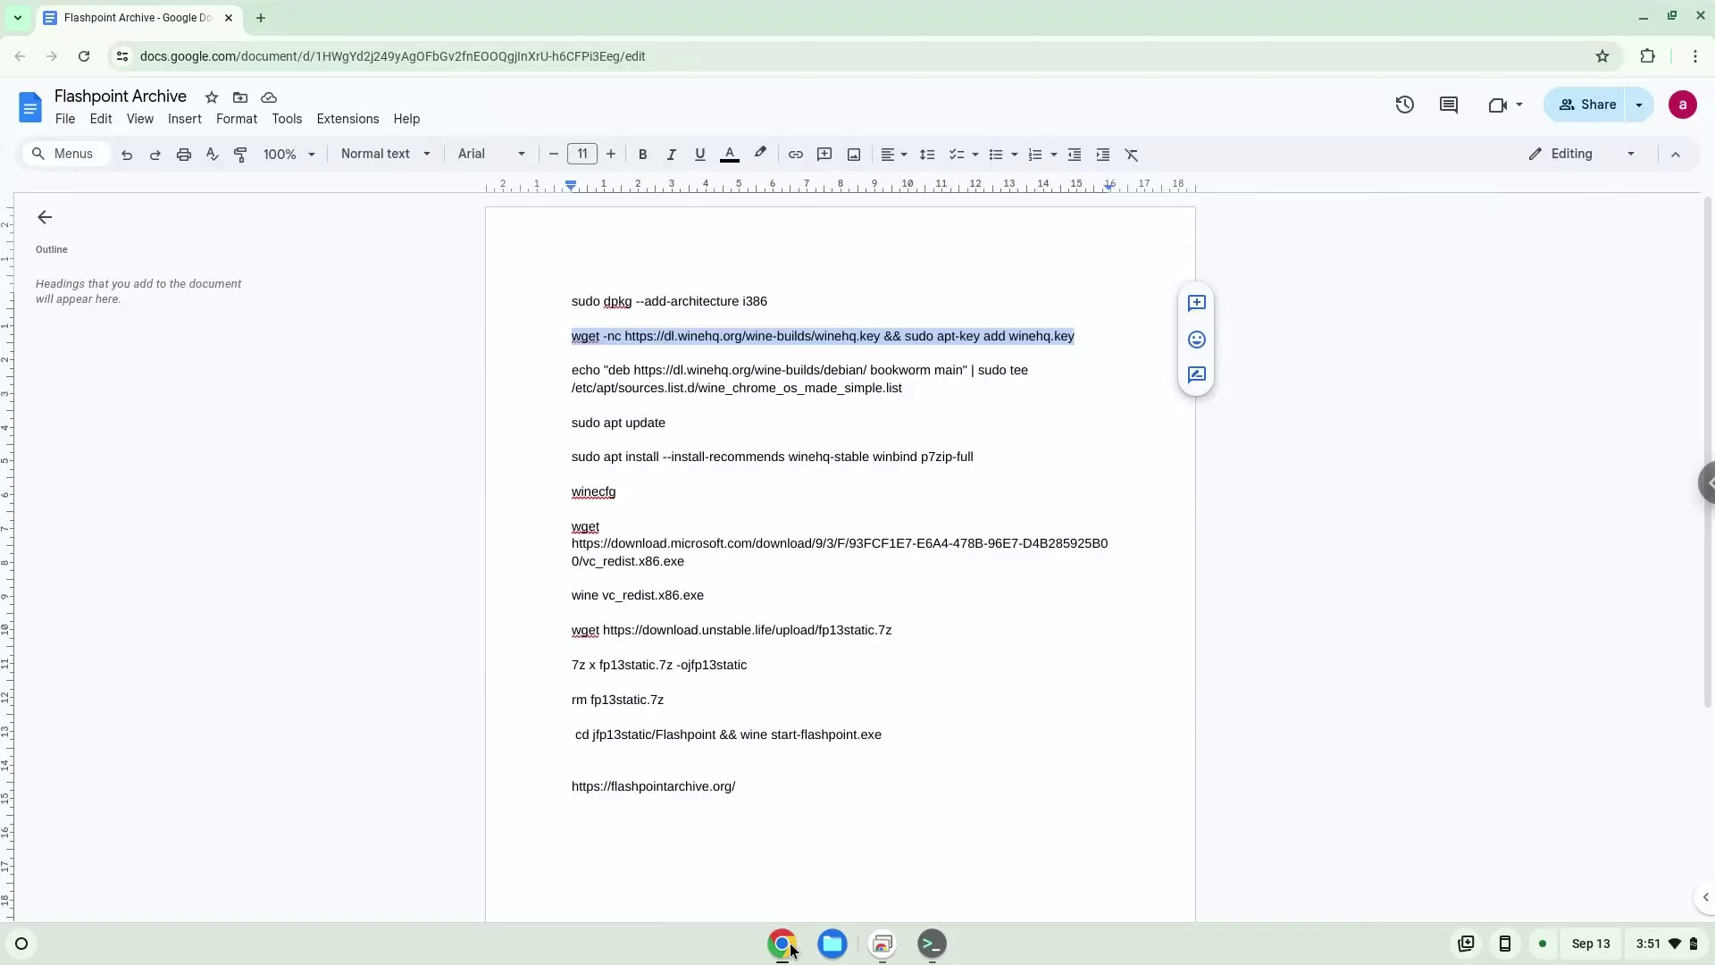
pyautogui.tripleClick(740, 366)
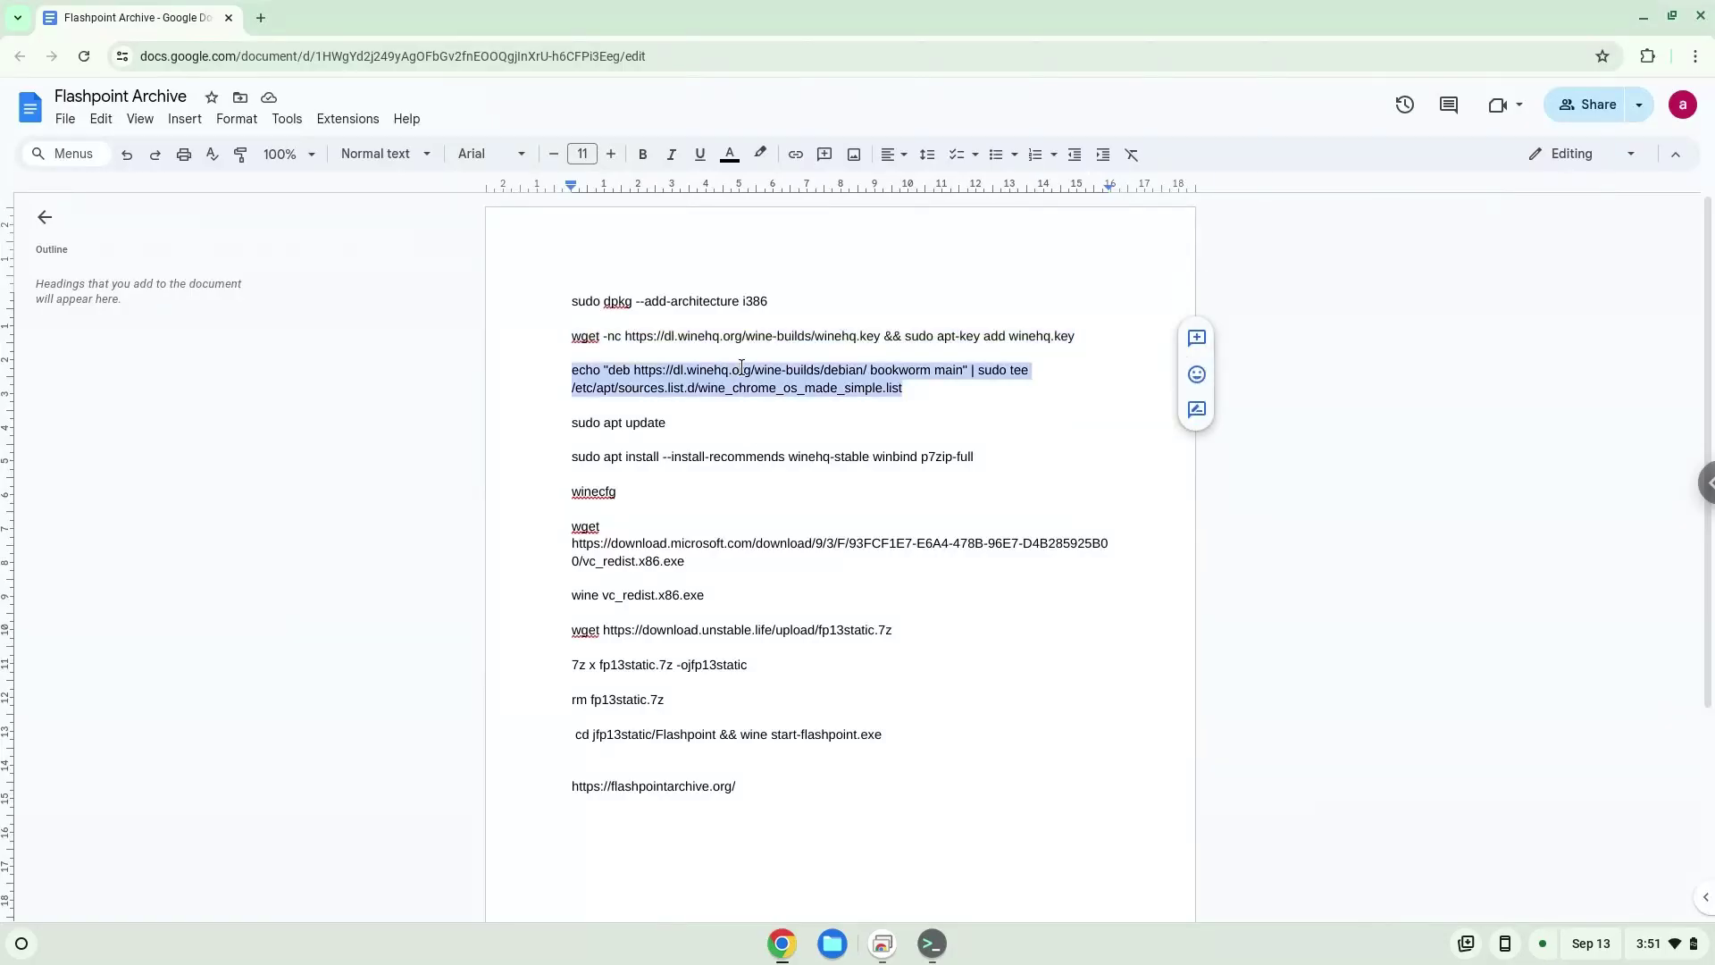
pyautogui.rightClick(739, 366)
pyautogui.click(786, 414)
pyautogui.click(931, 943)
pyautogui.hotkey('ctrl', 'shift', 'v')
pyautogui.press('Return')
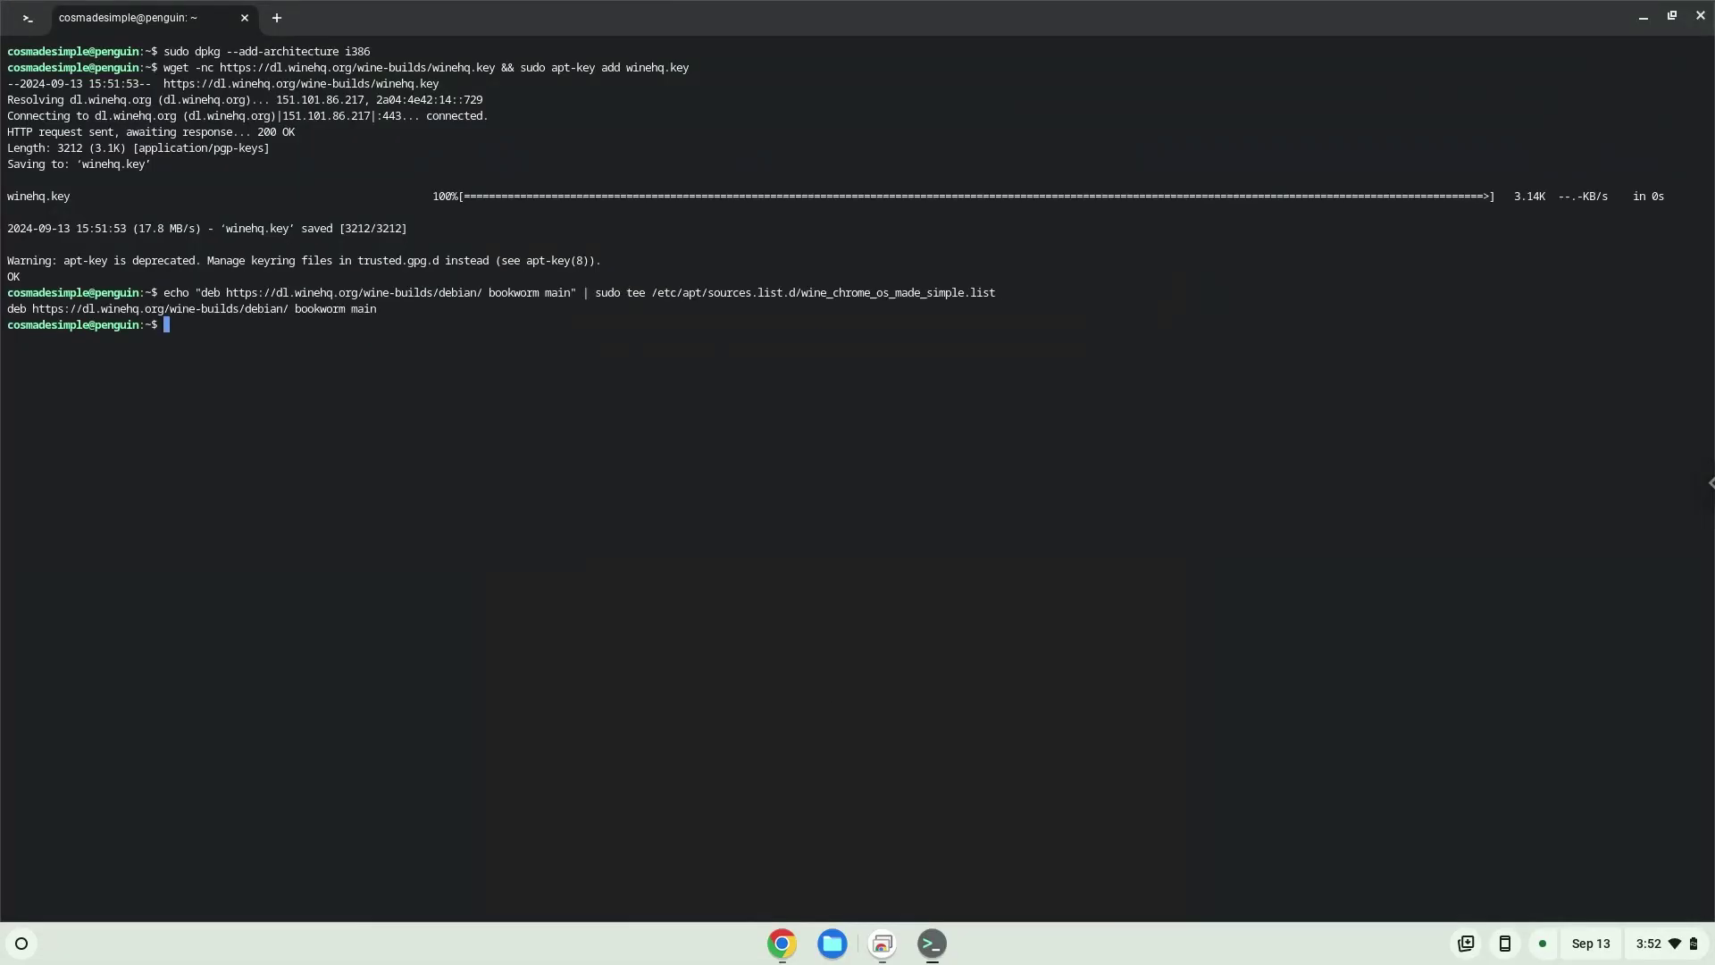
# - Copy 'sudo apt update' from the notes and run it in Terminal
pyautogui.click(780, 943)
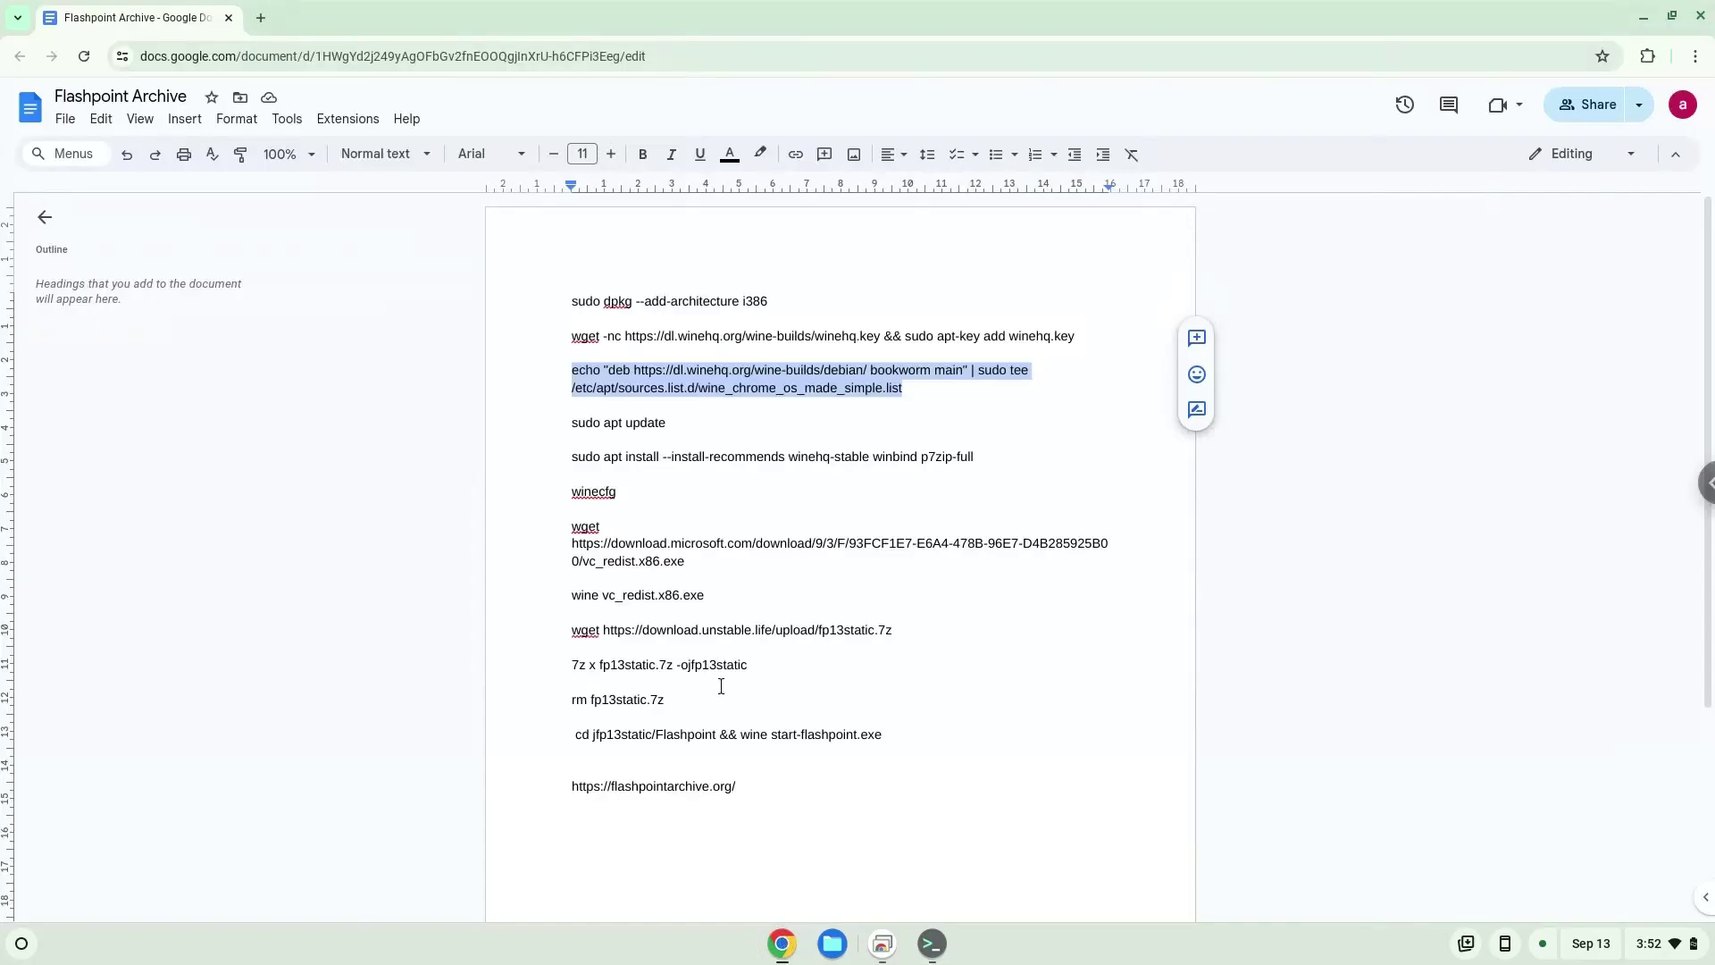
pyautogui.click(624, 425)
pyautogui.tripleClick(624, 424)
pyautogui.rightClick(624, 425)
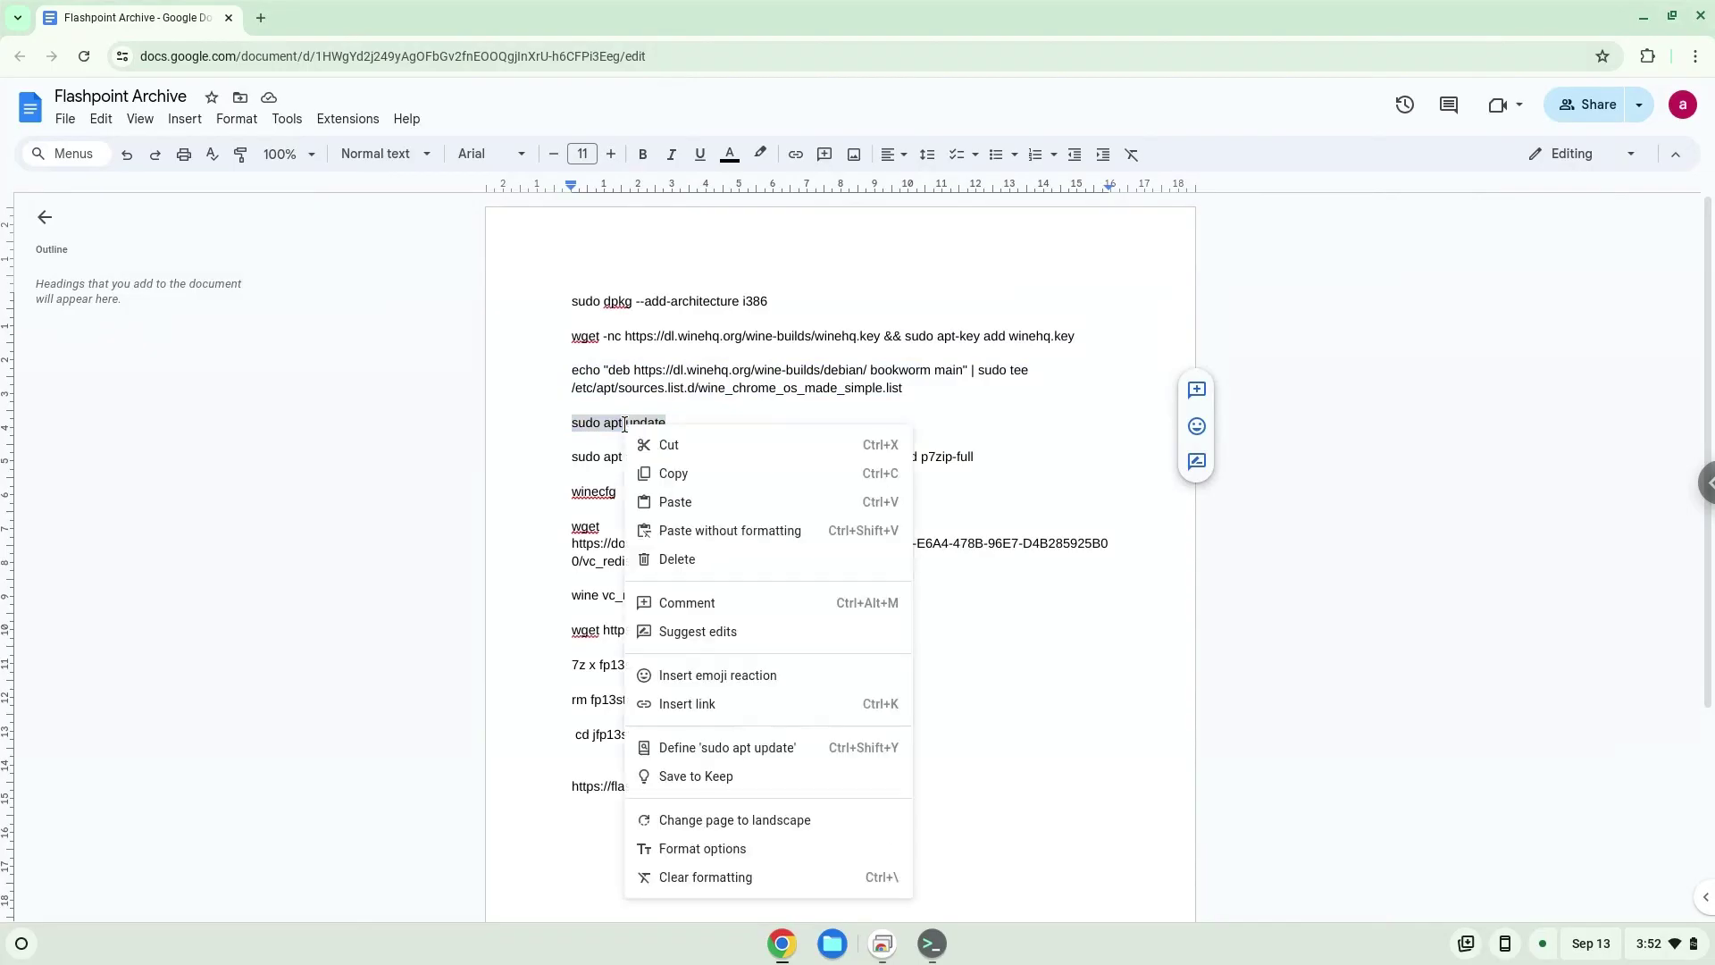
pyautogui.click(680, 476)
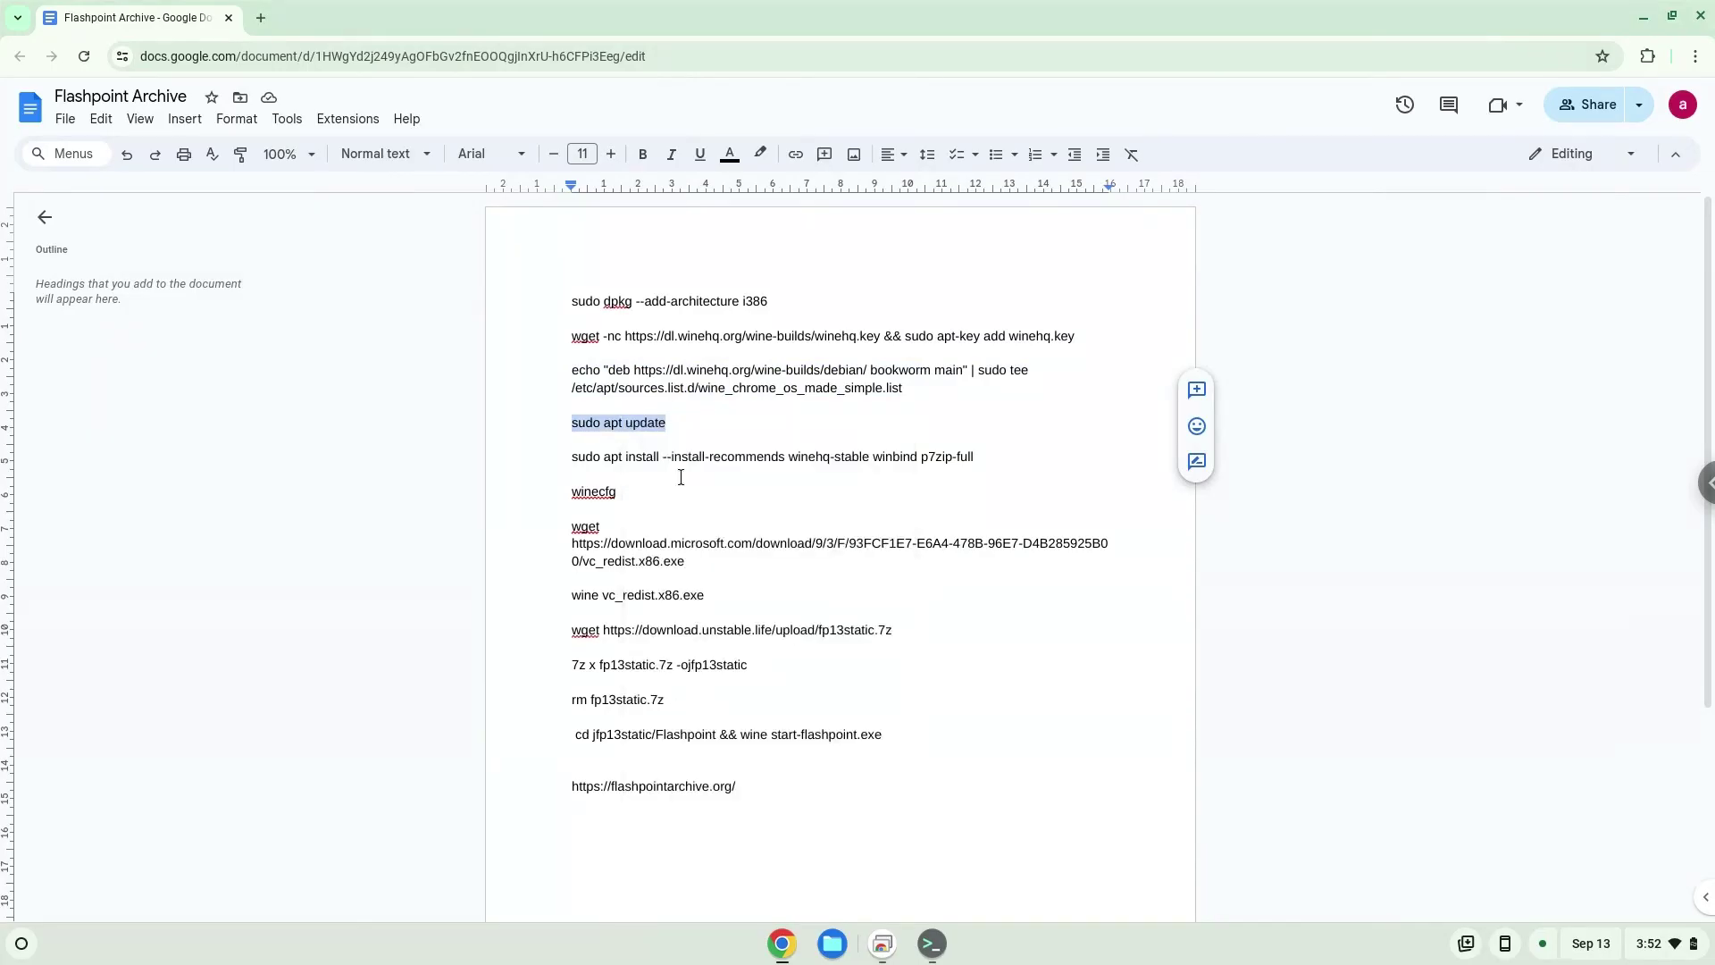
pyautogui.click(932, 943)
pyautogui.hotkey('ctrl', 'shift', 'v')
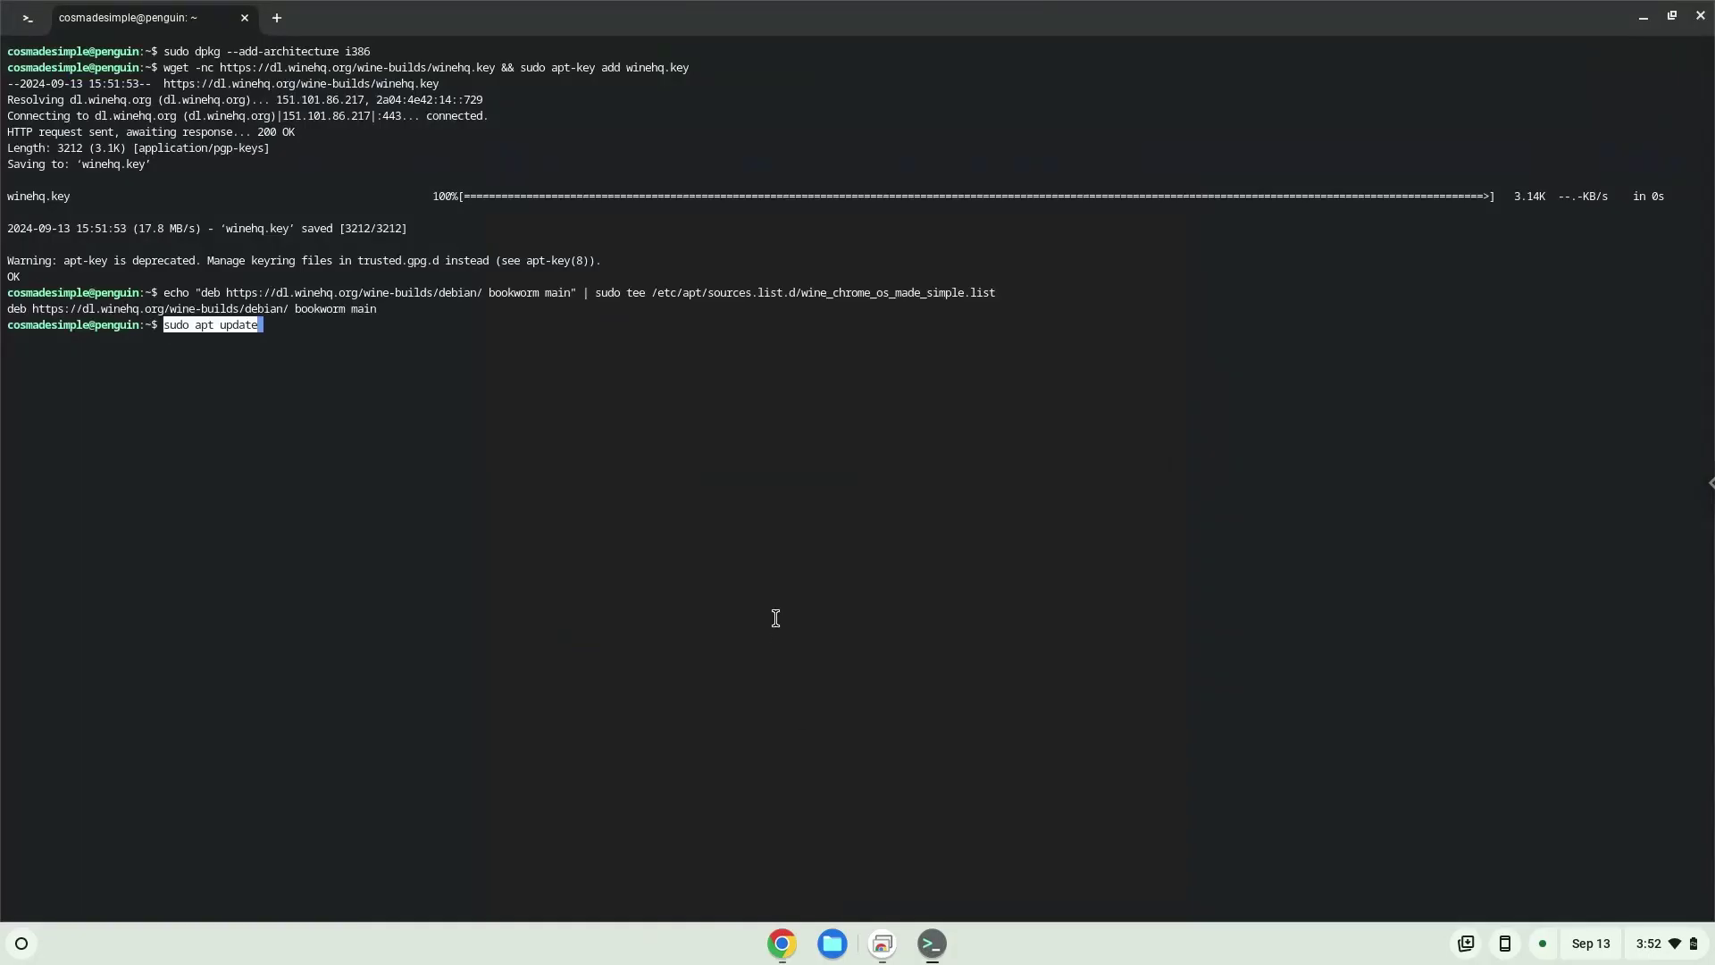
pyautogui.press('Return')
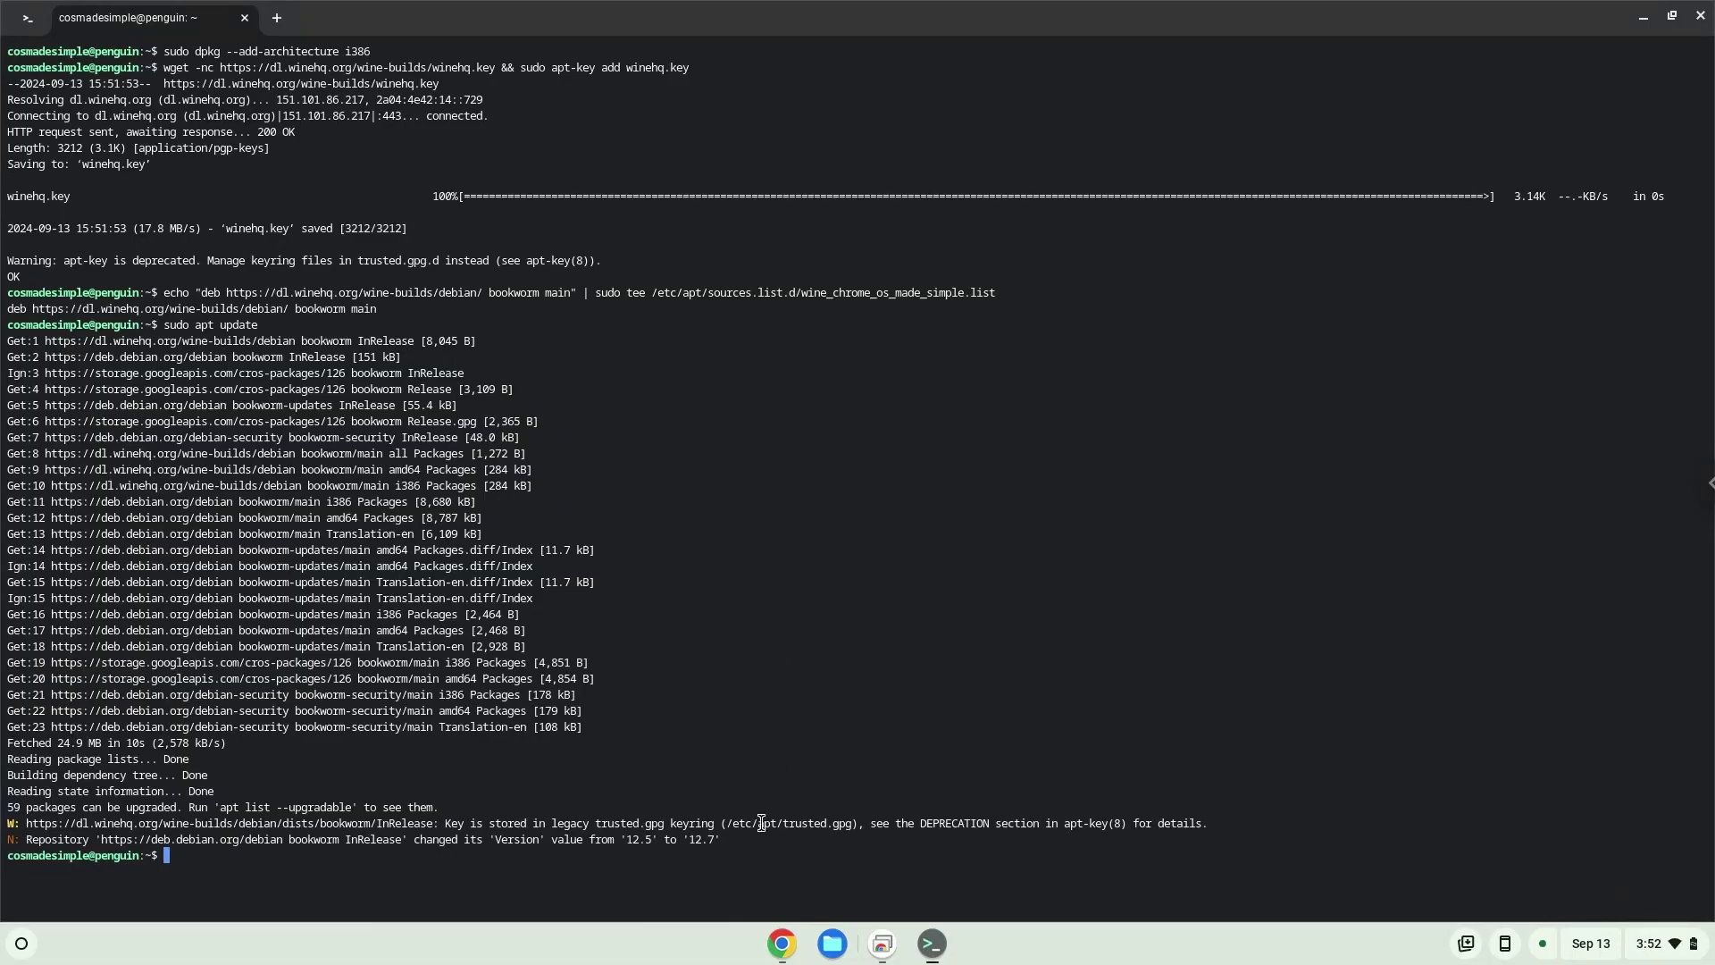
# - Run the apt install line for winehq-stable, winbind and p7zip-full, confirming the install
pyautogui.click(784, 944)
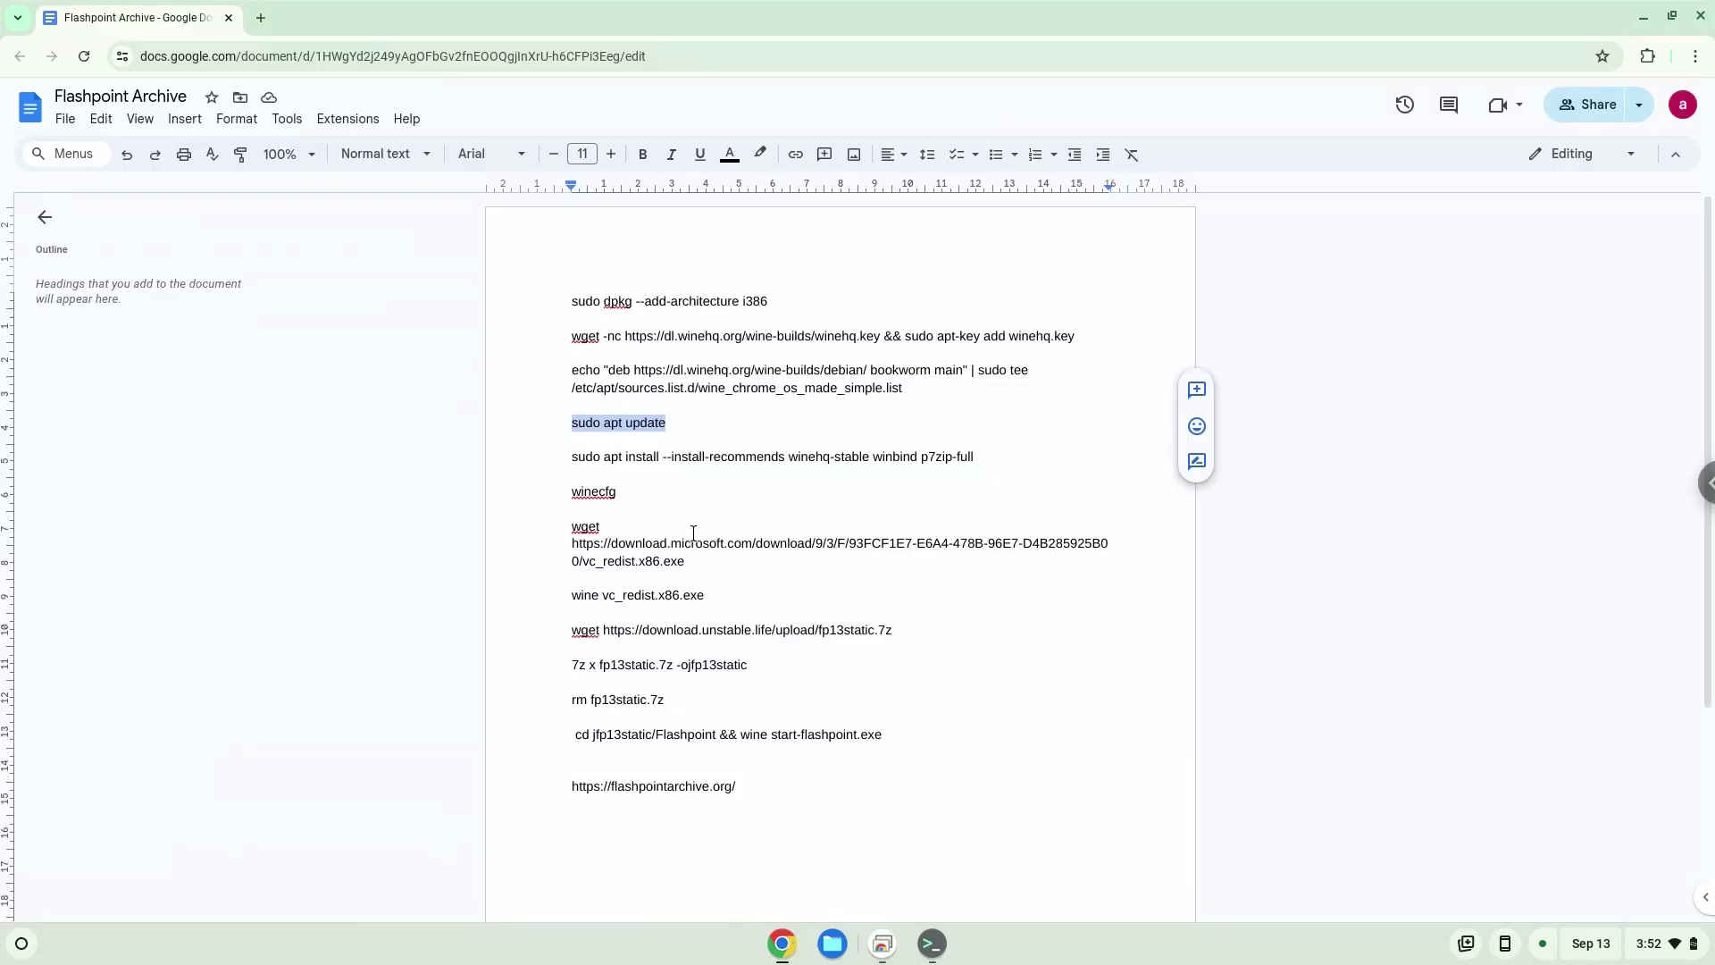
pyautogui.tripleClick(700, 455)
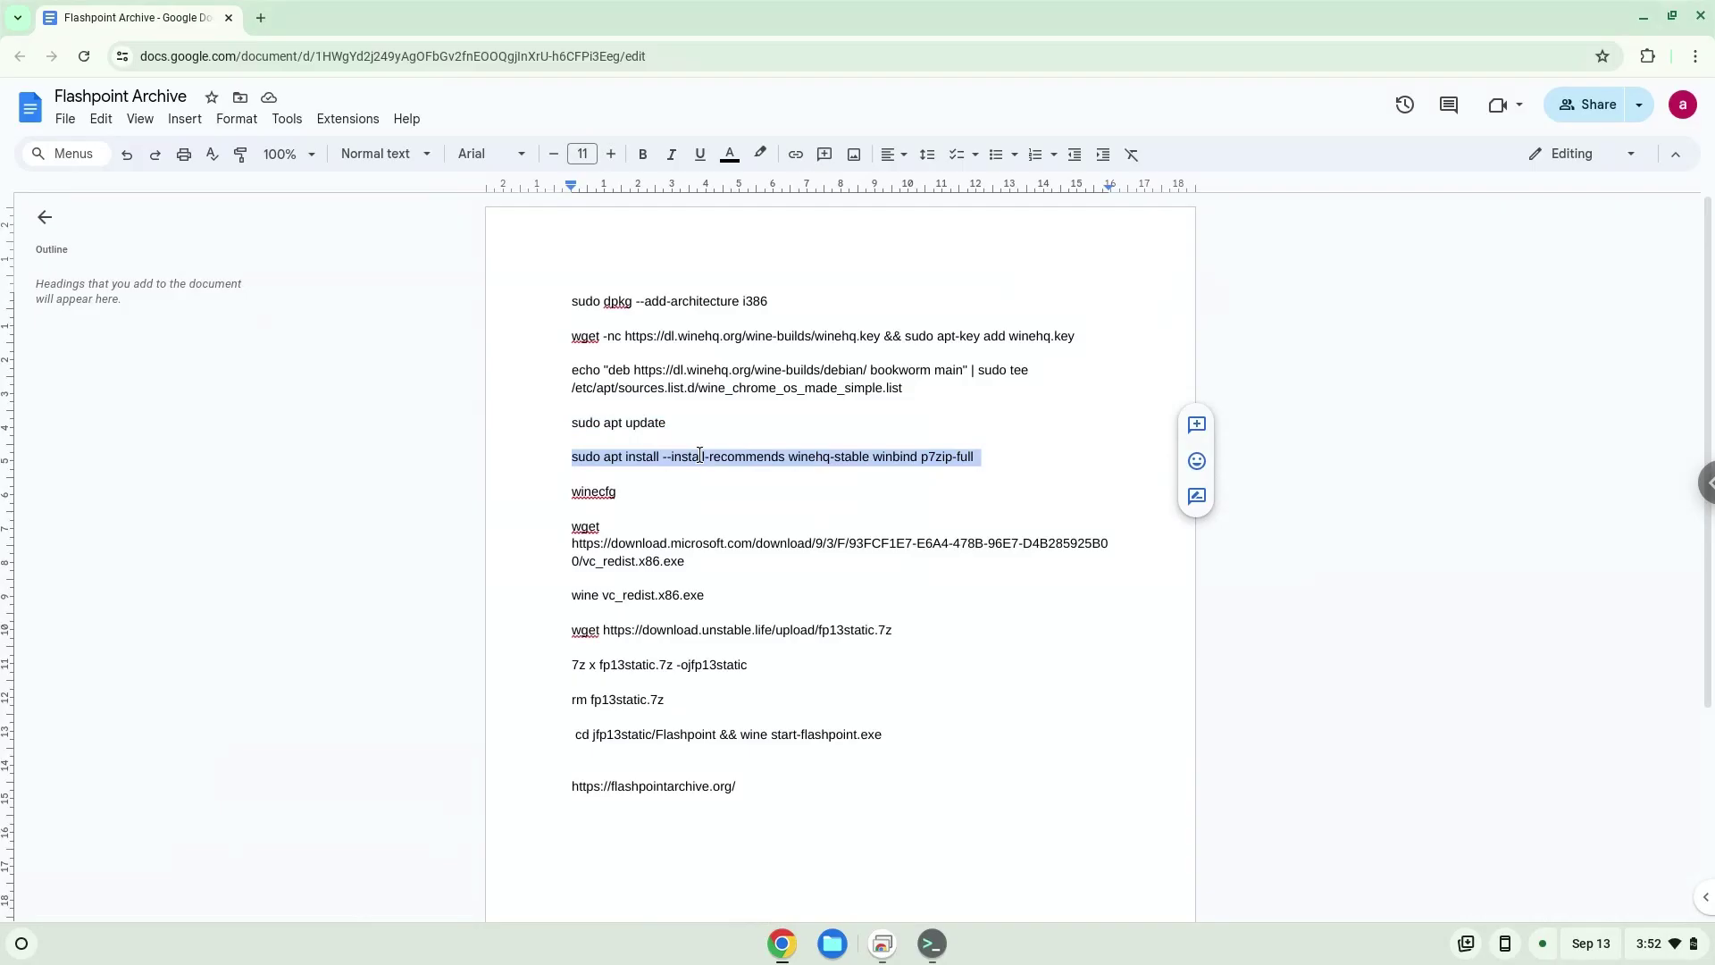
pyautogui.rightClick(707, 458)
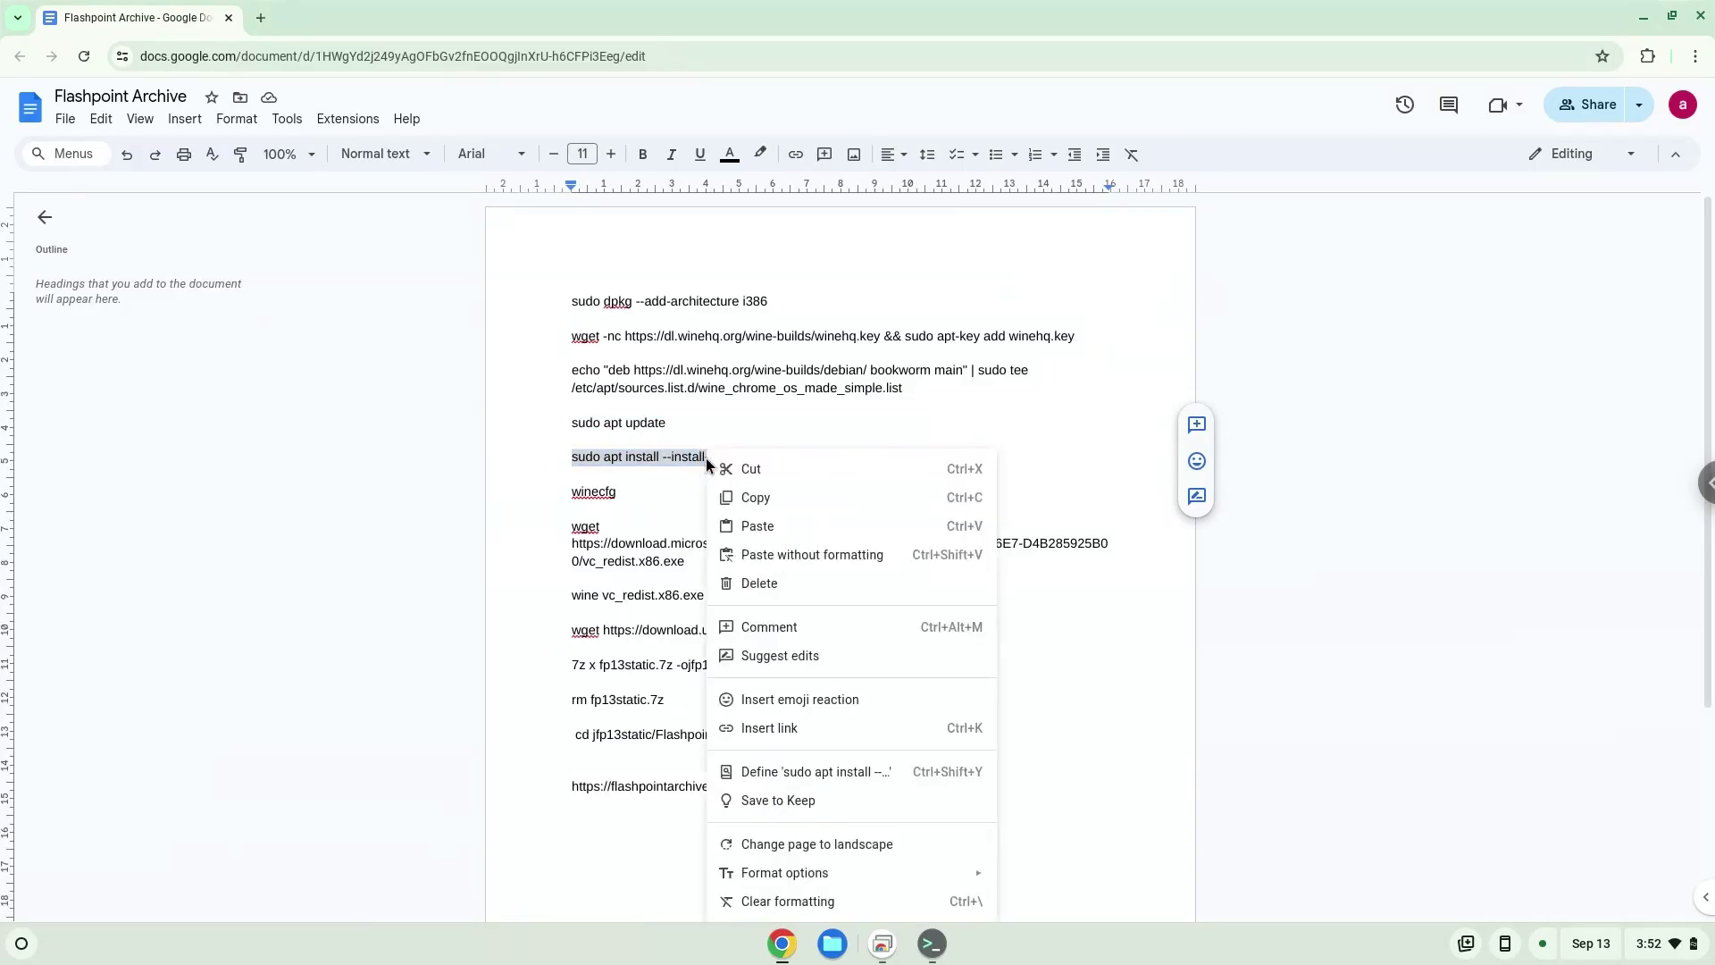
pyautogui.click(750, 495)
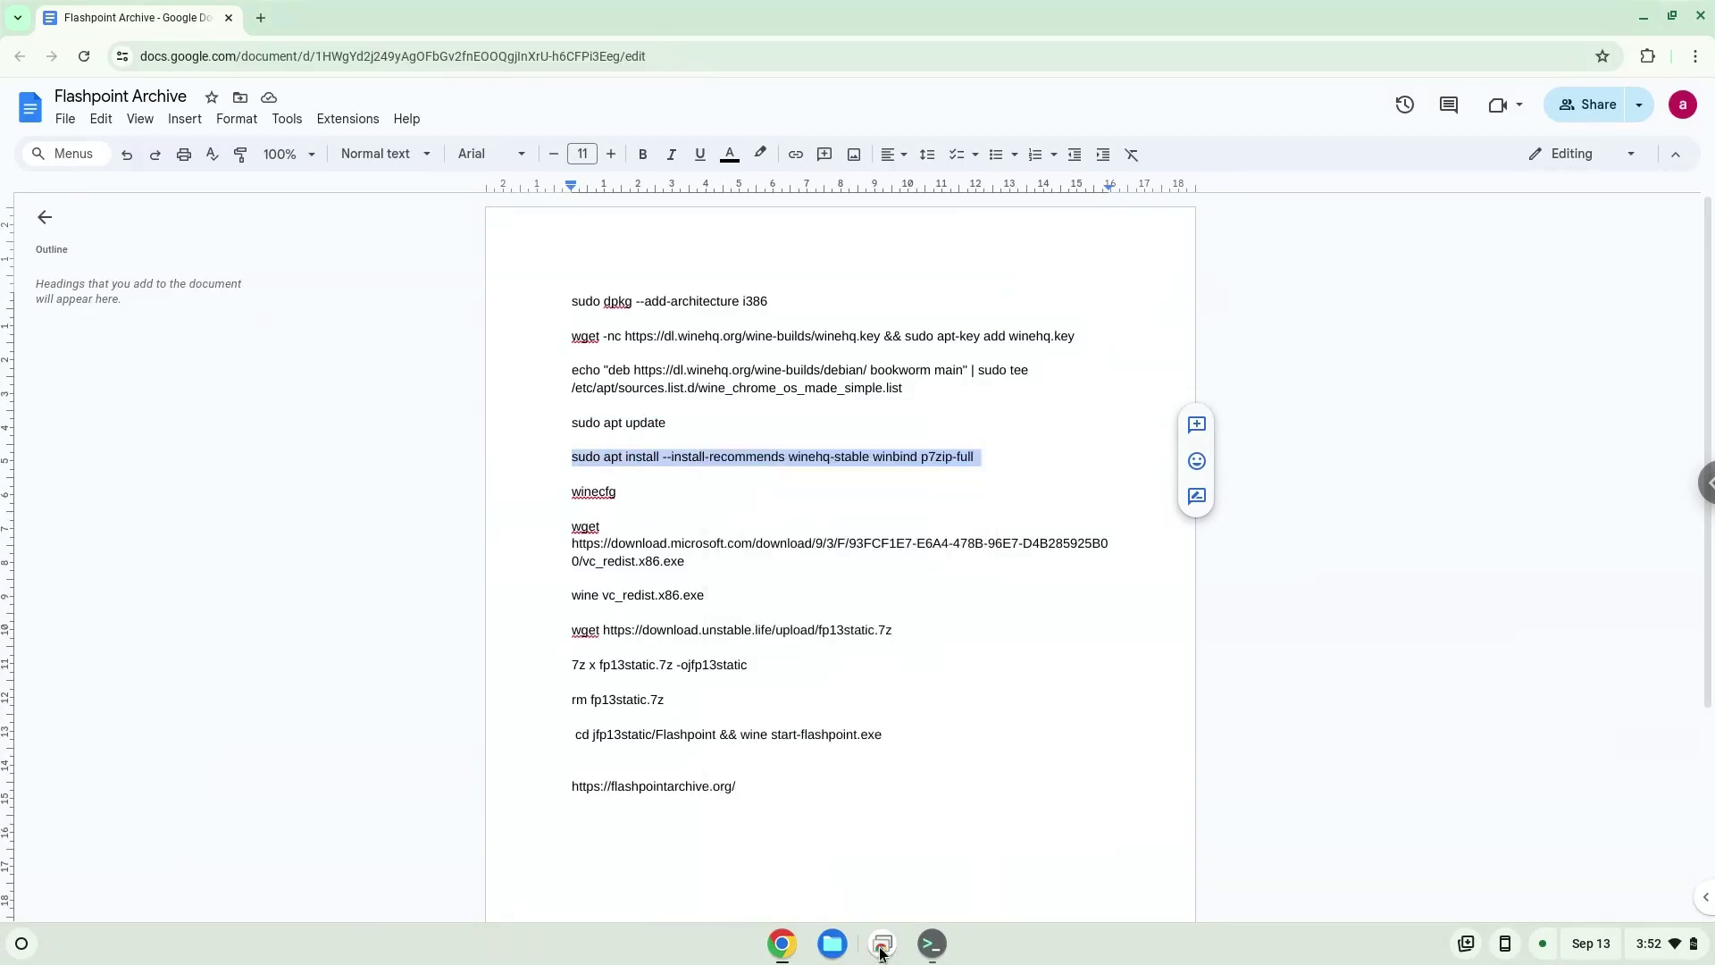
pyautogui.click(930, 944)
pyautogui.hotkey('ctrl', 'shift', 'v')
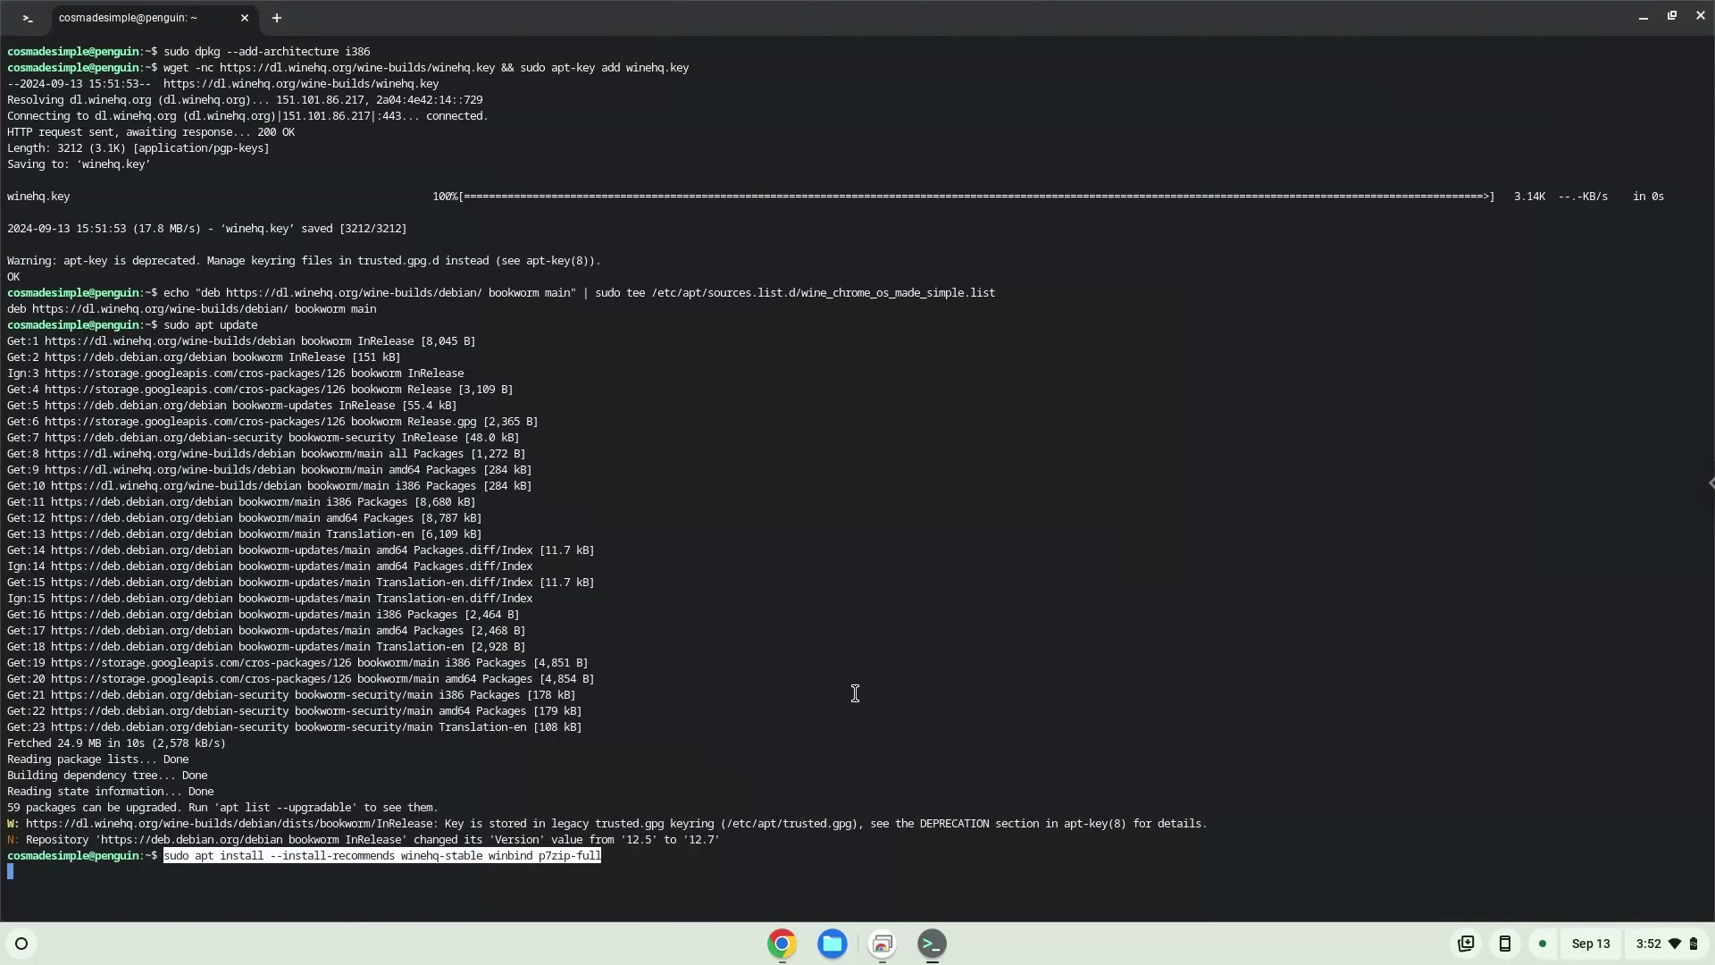
pyautogui.press('Return')
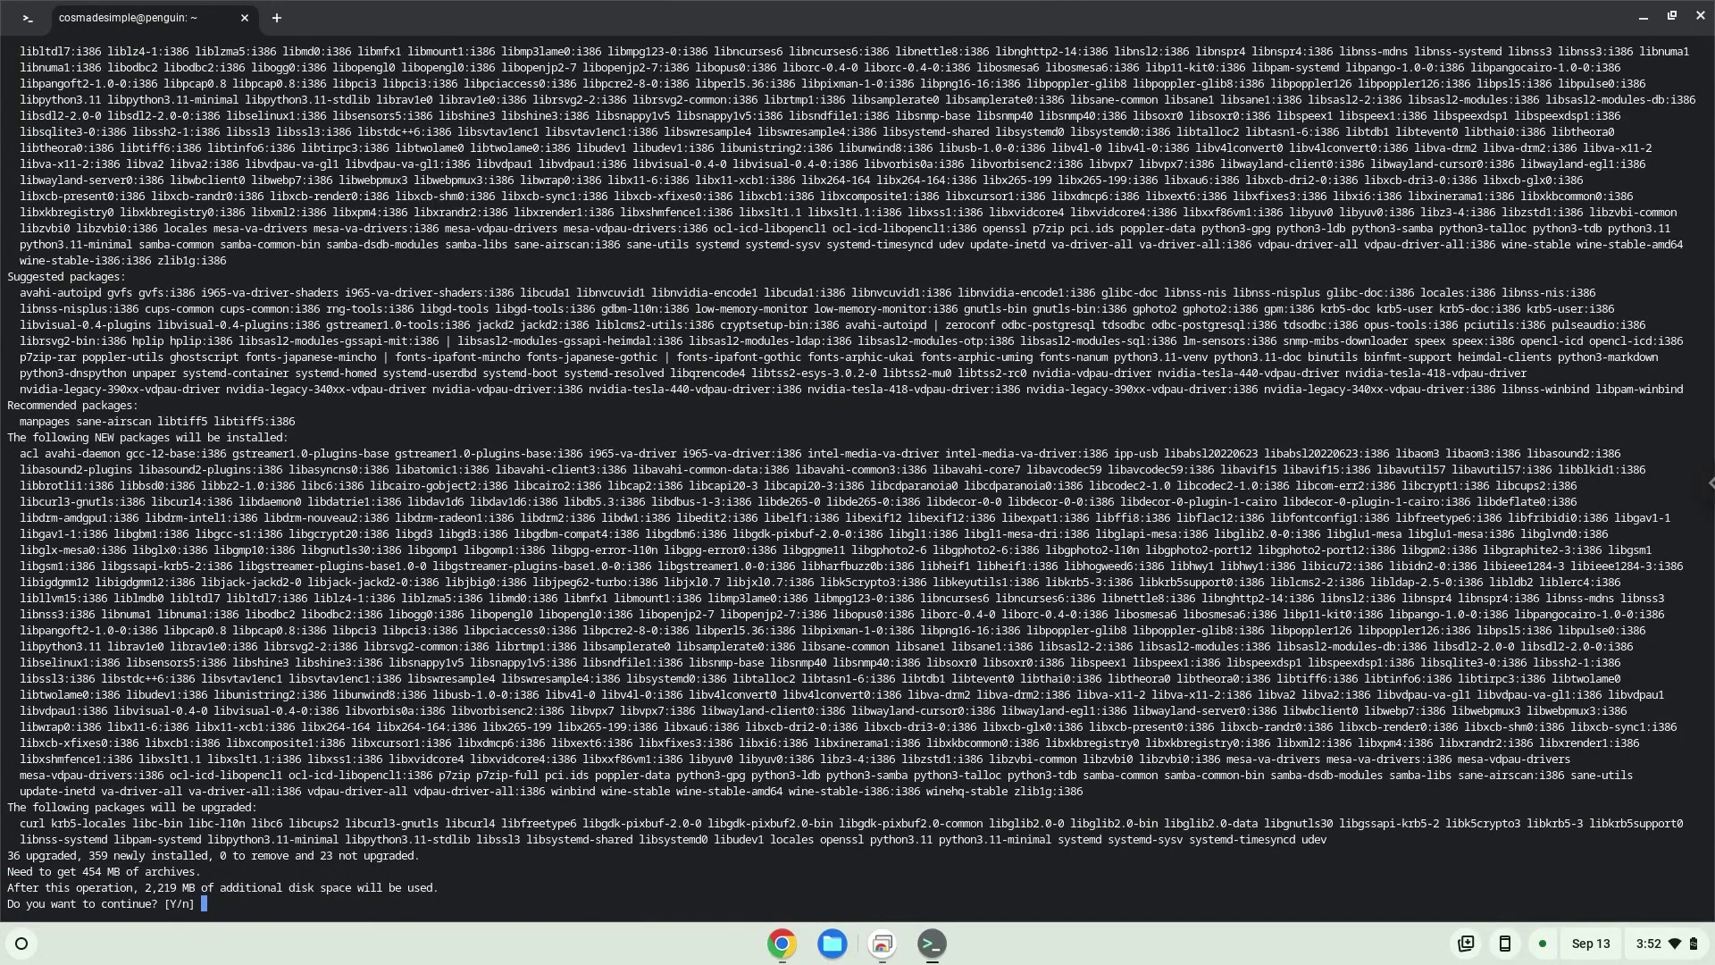
pyautogui.write('y')
pyautogui.press('Return')
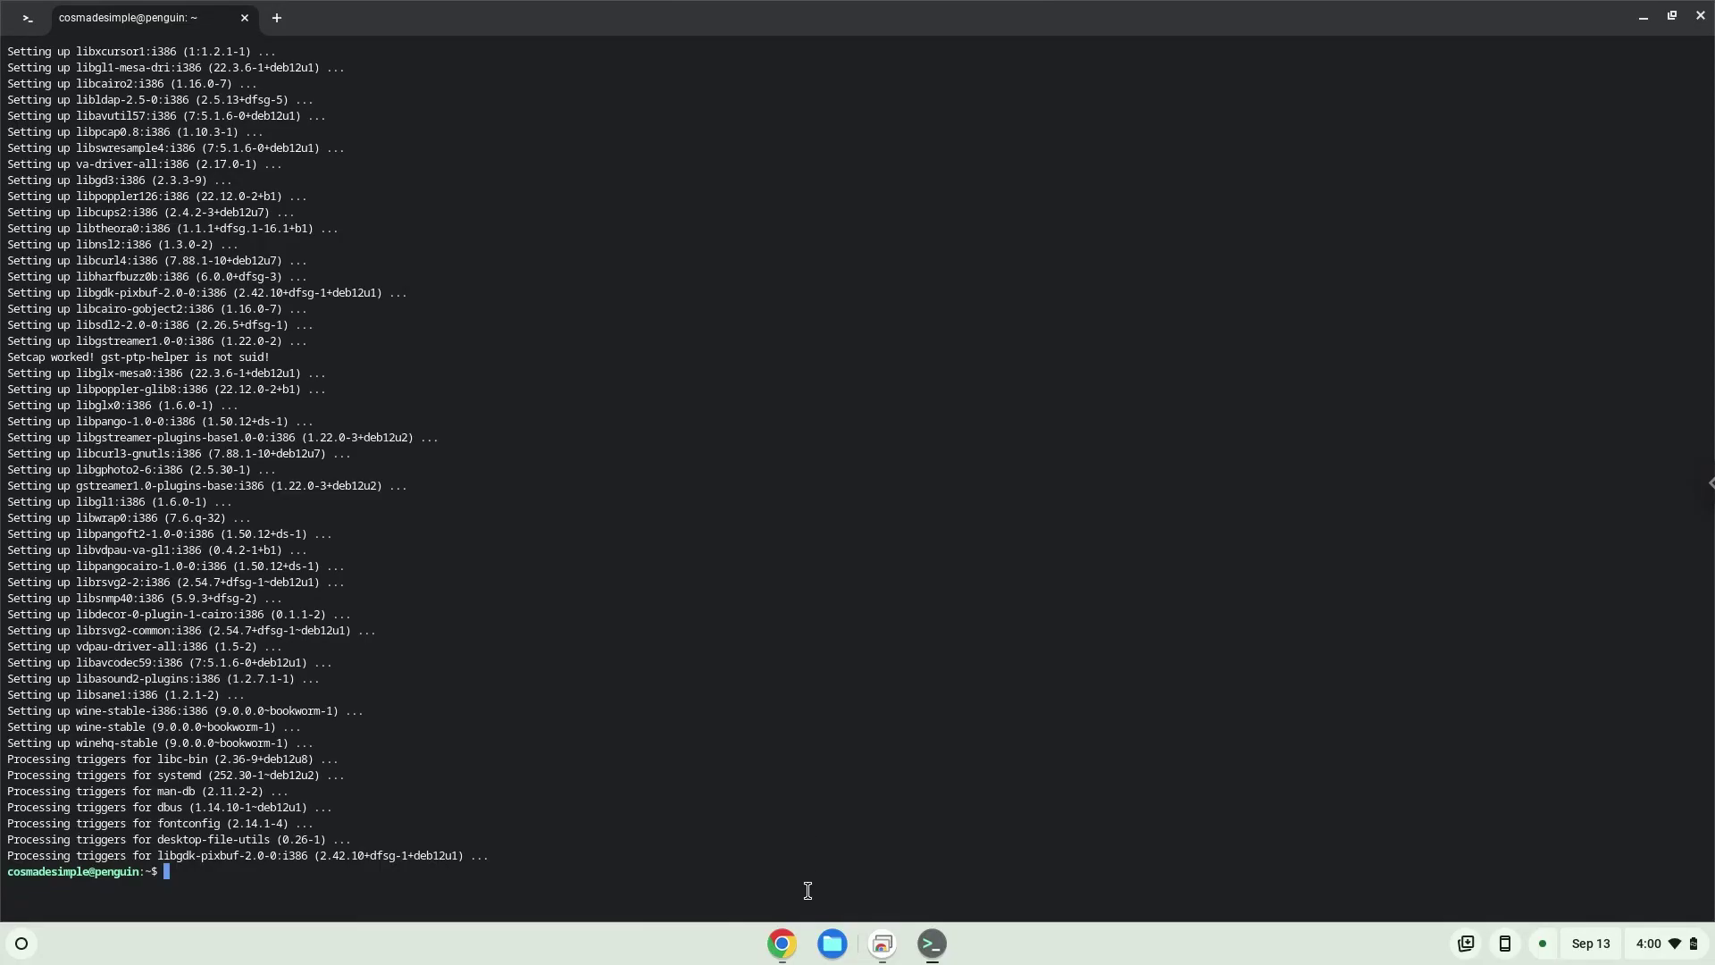
# - Select the winecfg line in the Flashpoint Archive notes
pyautogui.click(784, 944)
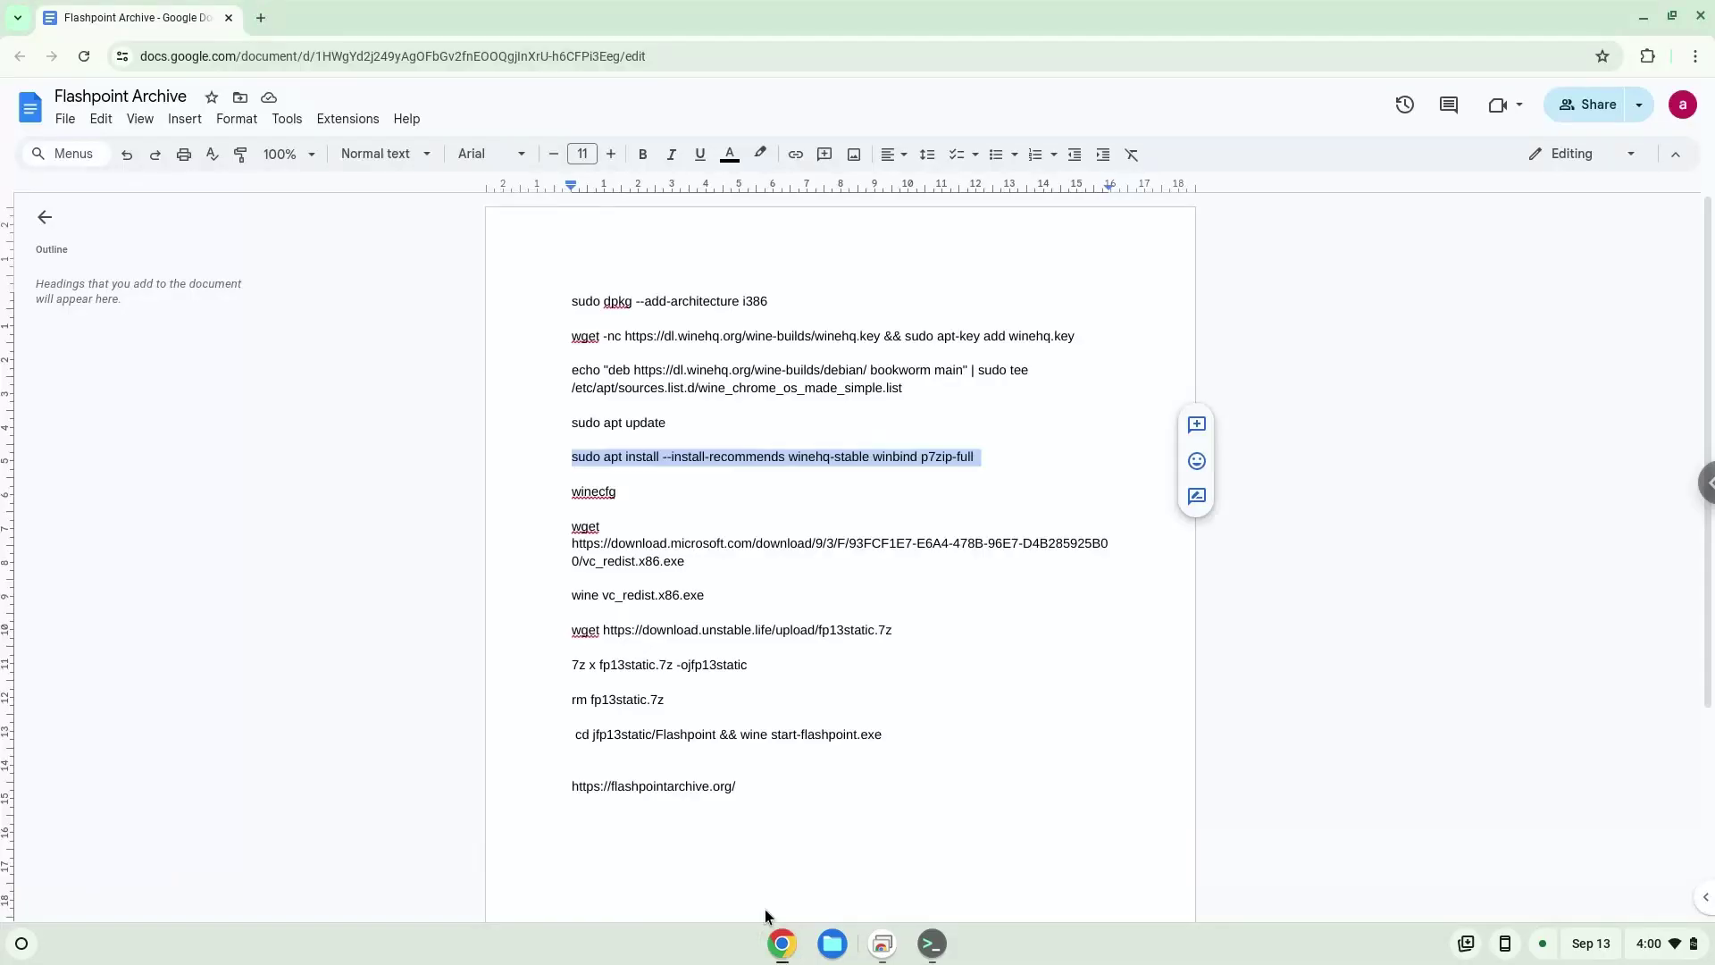
pyautogui.moveTo(573, 490); pyautogui.dragTo(892, 630)
pyautogui.click(586, 493)
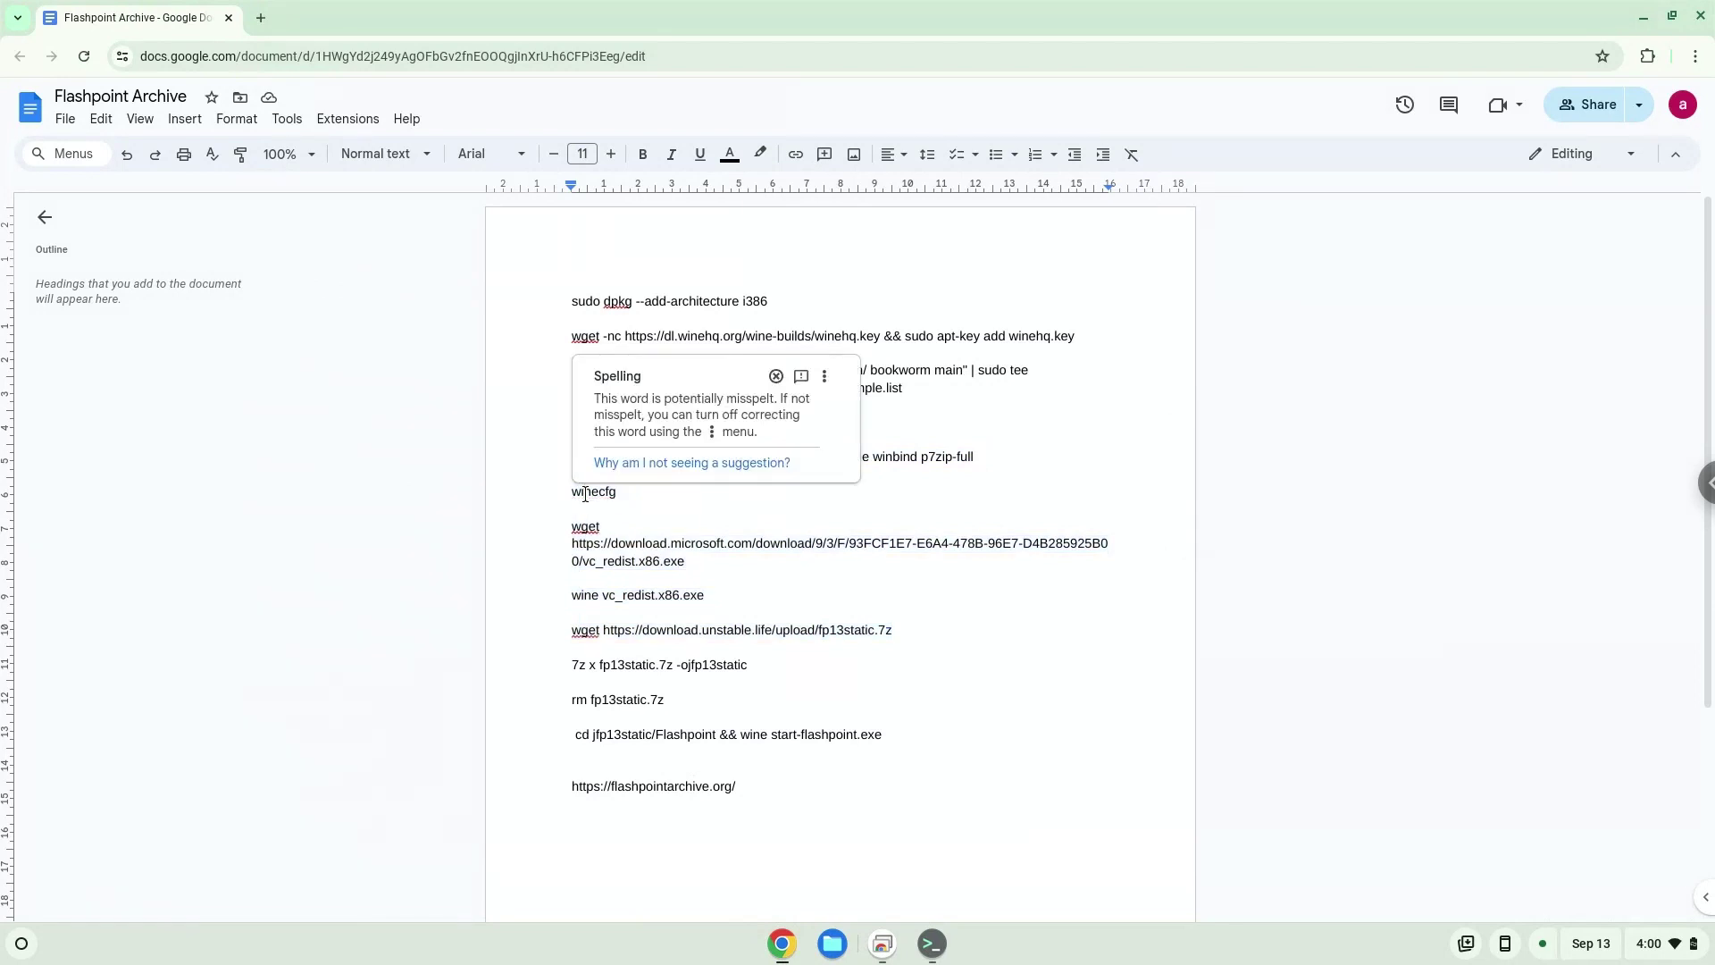
pyautogui.moveTo(633, 493); pyautogui.dragTo(539, 492)
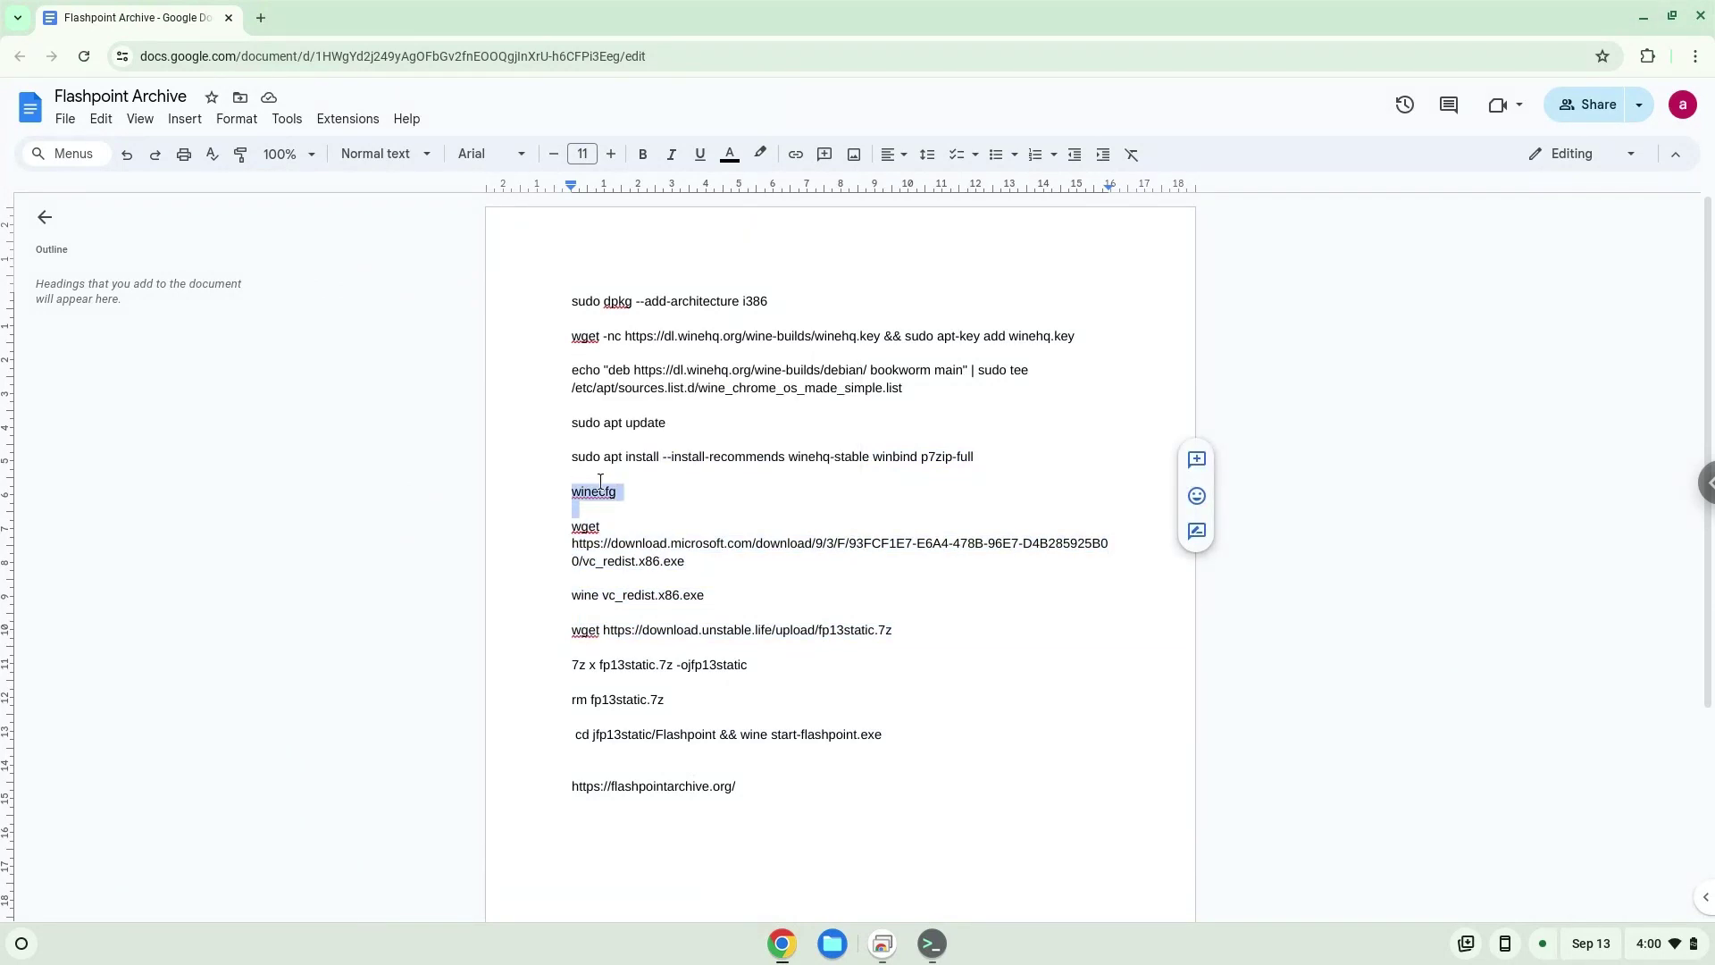
pyautogui.rightClick(600, 482)
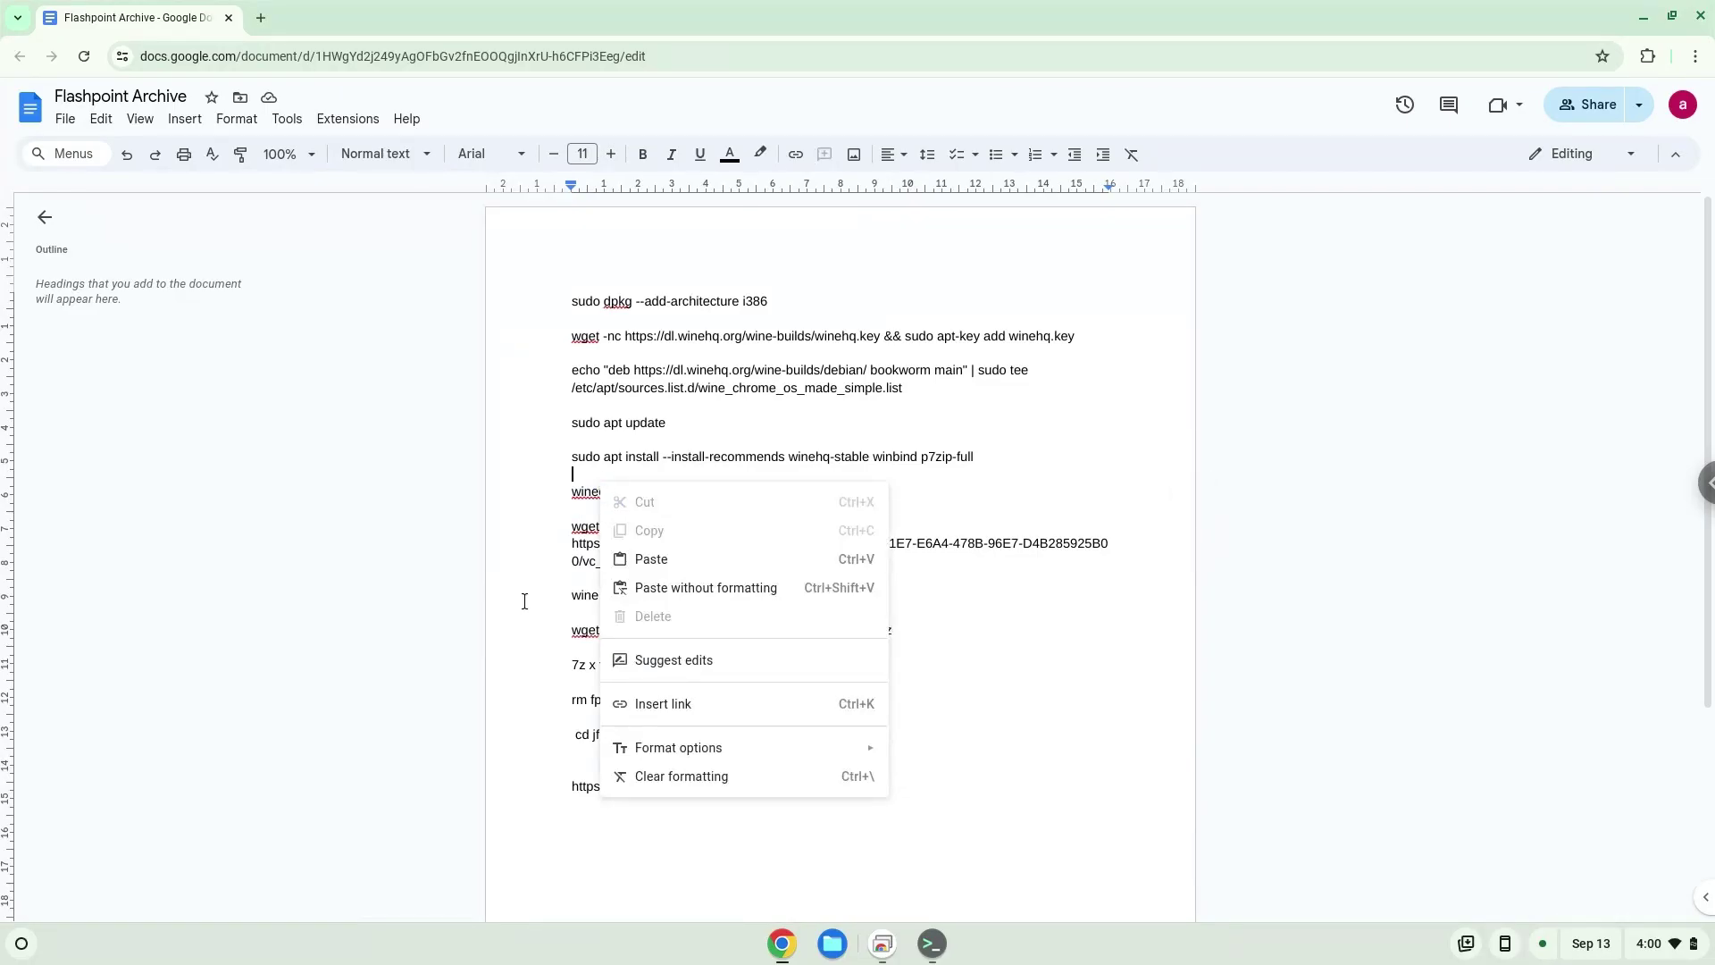
# - Clear the whole document and paste the command list back in
pyautogui.hotkey('ctrl', 'a')
pyautogui.hotkey('ctrl', 'c')
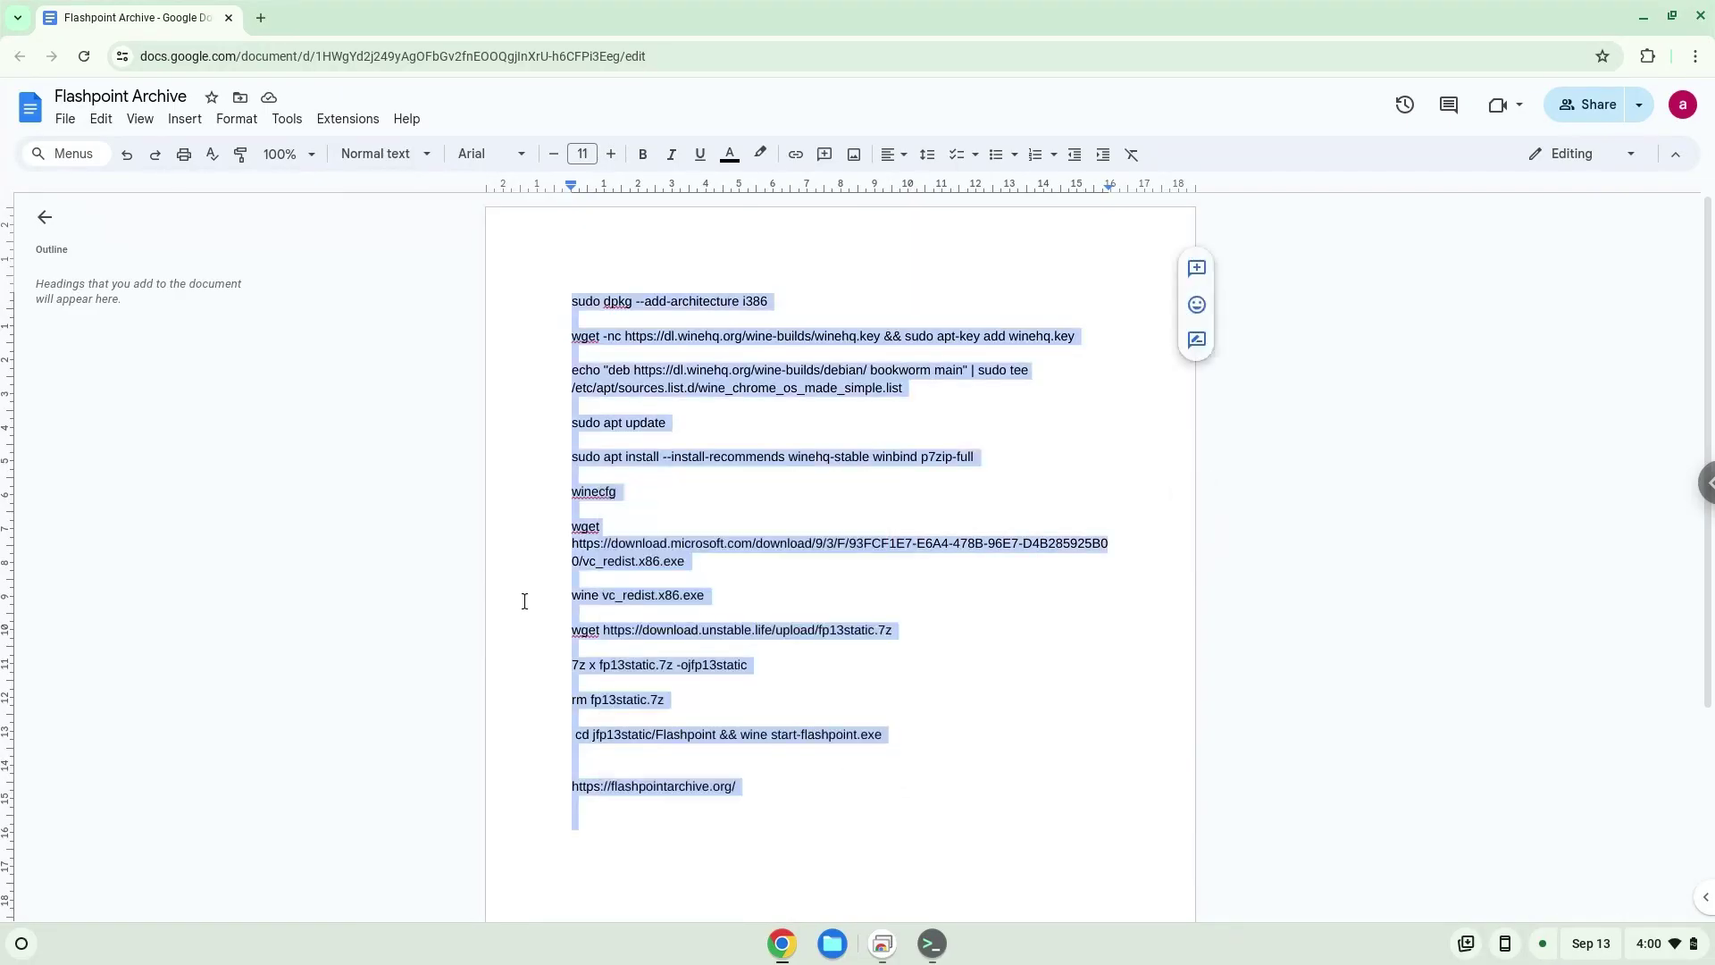
pyautogui.press('Delete')
pyautogui.hotkey('ctrl', 'v')
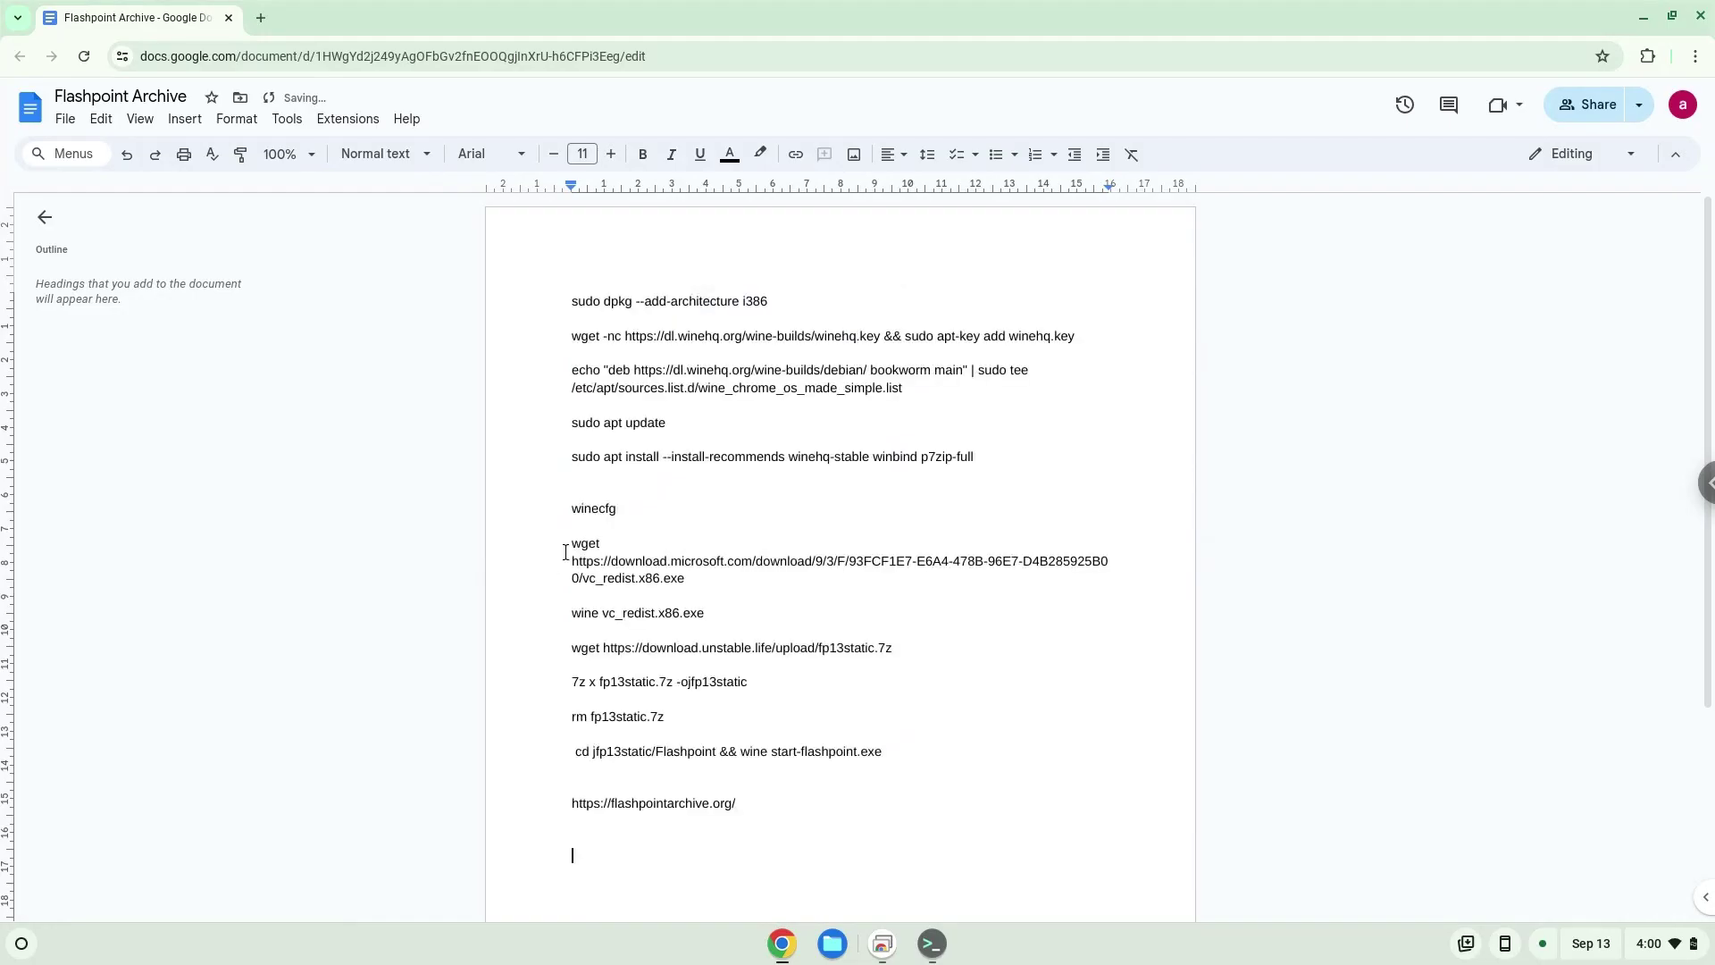
# - Copy 'winecfg' from the doc, run it in Terminal, and install Wine Mono
pyautogui.doubleClick(593, 507)
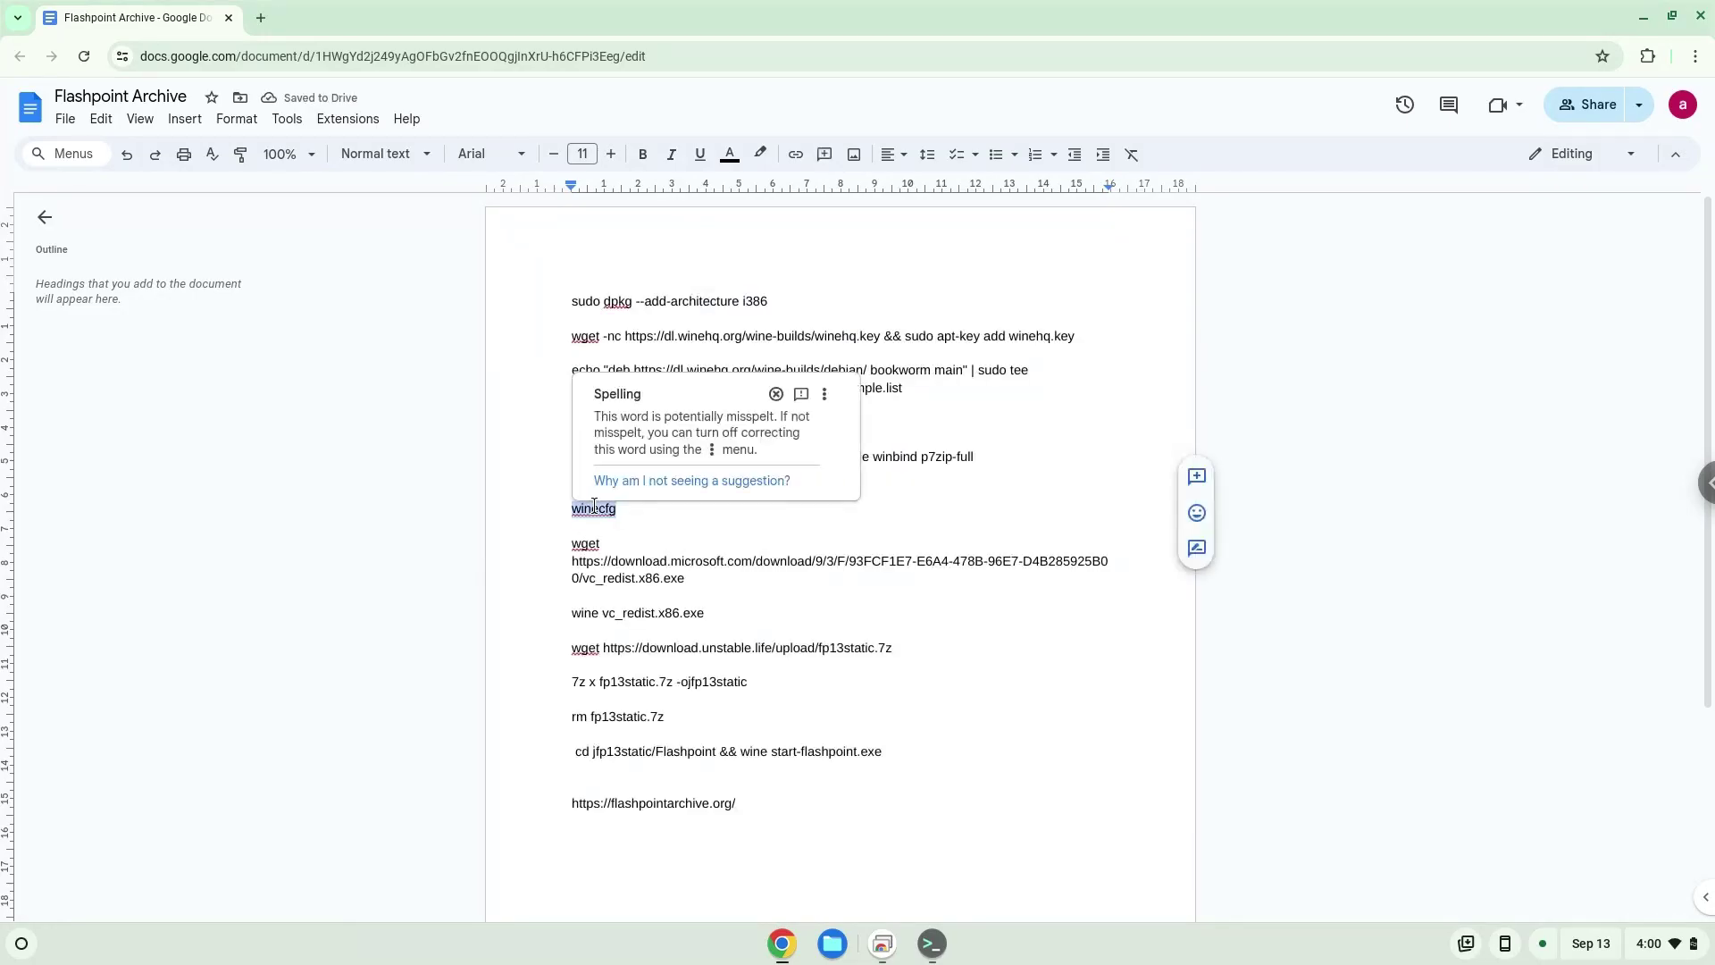
pyautogui.rightClick(593, 508)
pyautogui.click(668, 497)
pyautogui.click(931, 946)
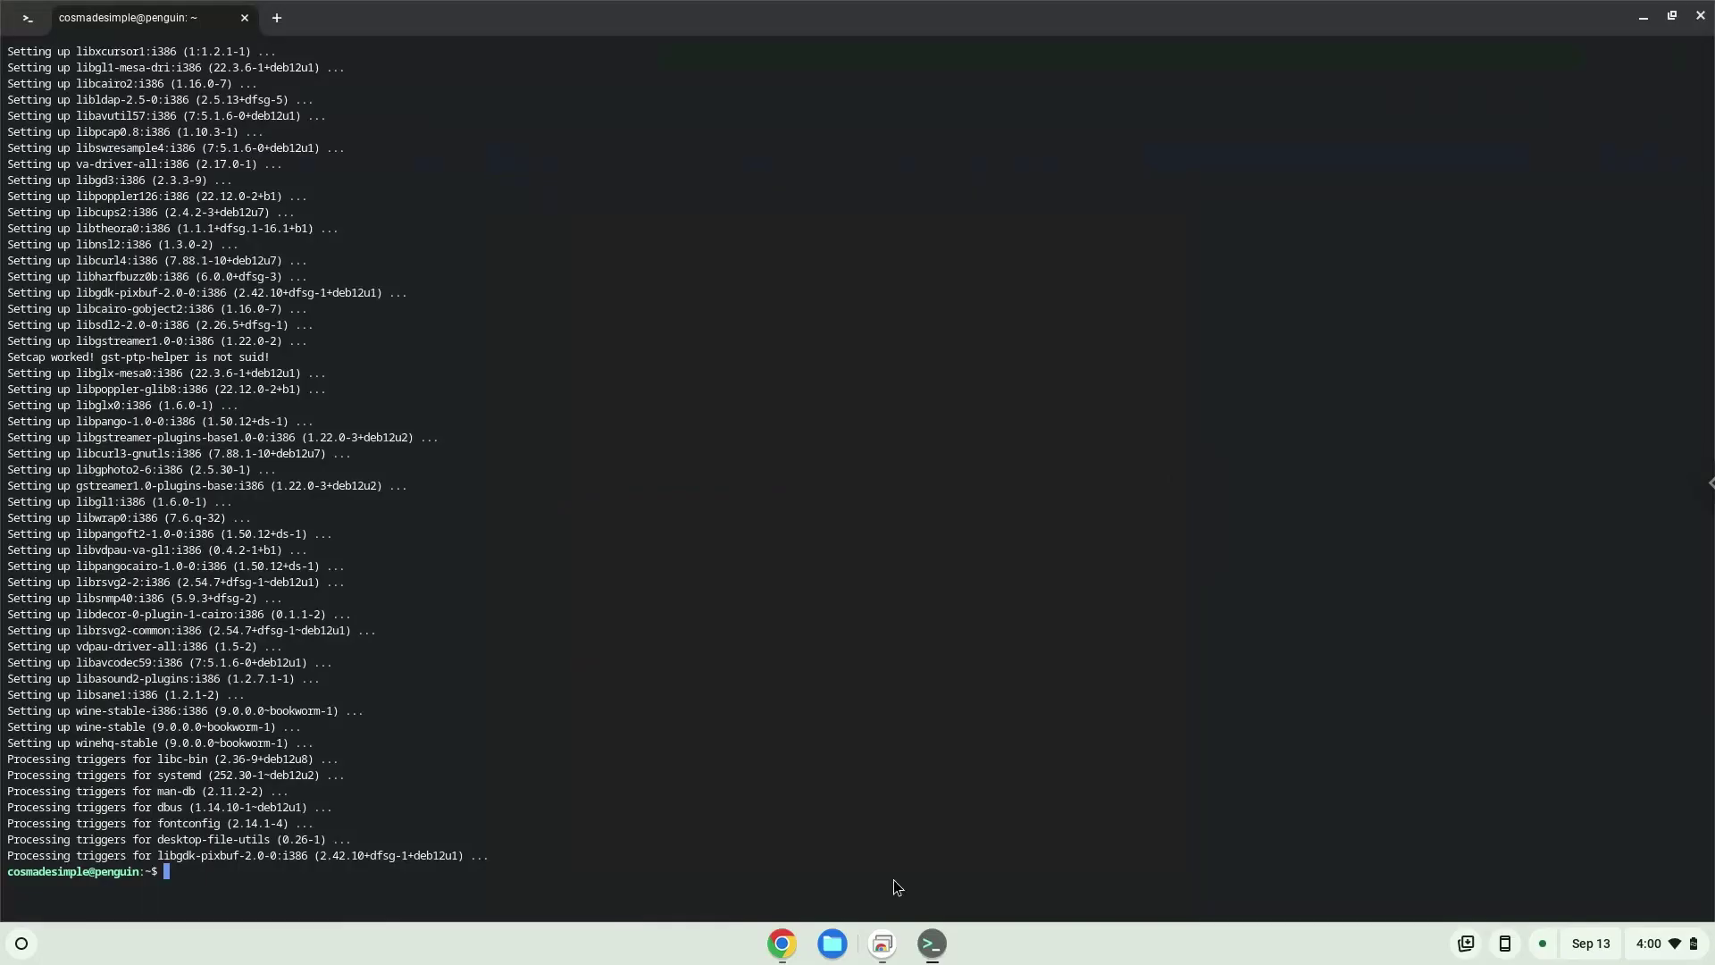
pyautogui.hotkey('ctrl', 'shift', 'v')
pyautogui.press('Return')
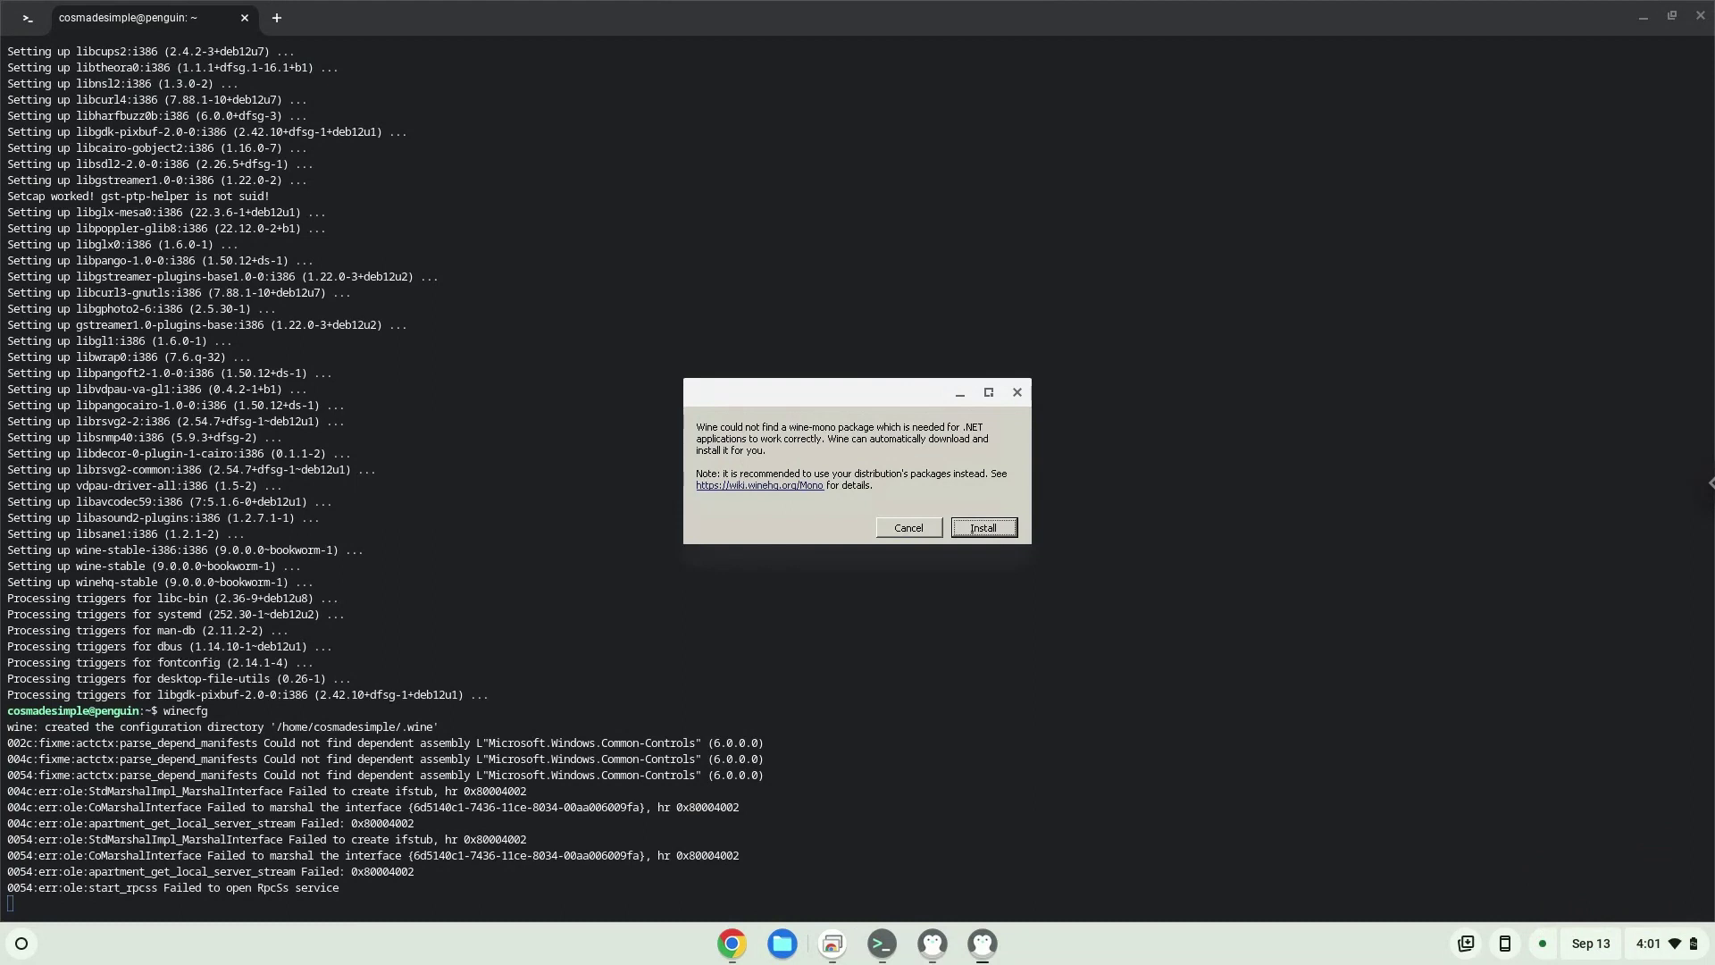
pyautogui.click(982, 527)
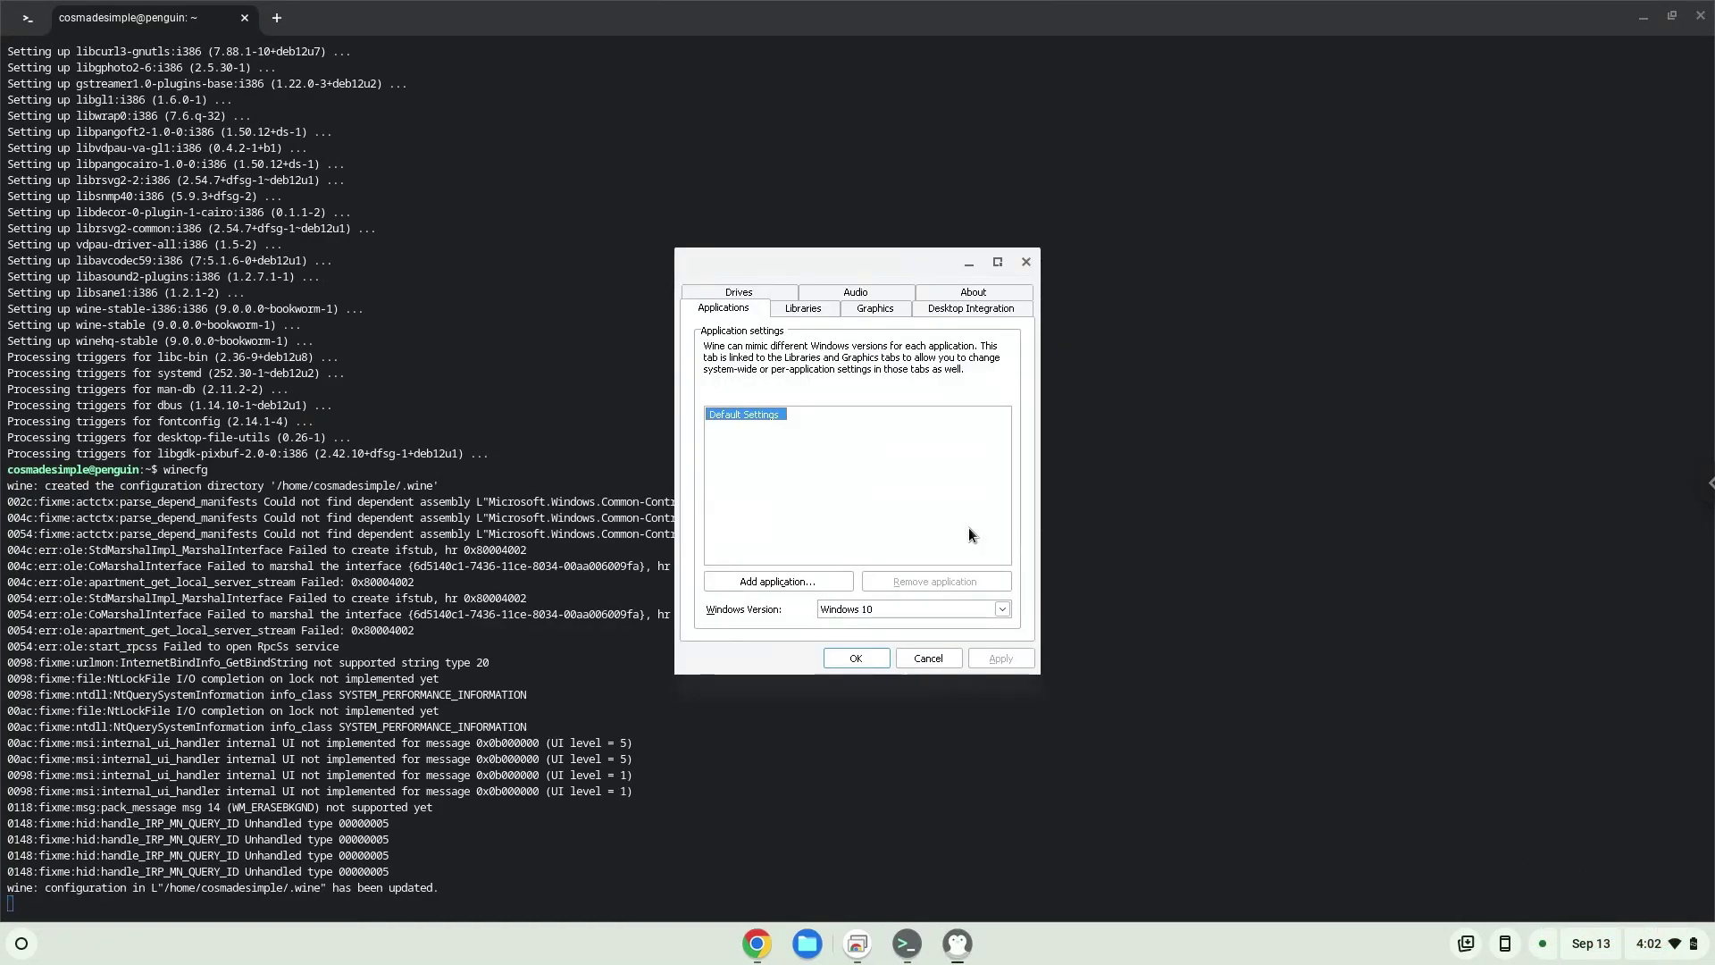
# - Close the Wine configuration window and run the vc_redist download command in Terminal
pyautogui.click(1027, 263)
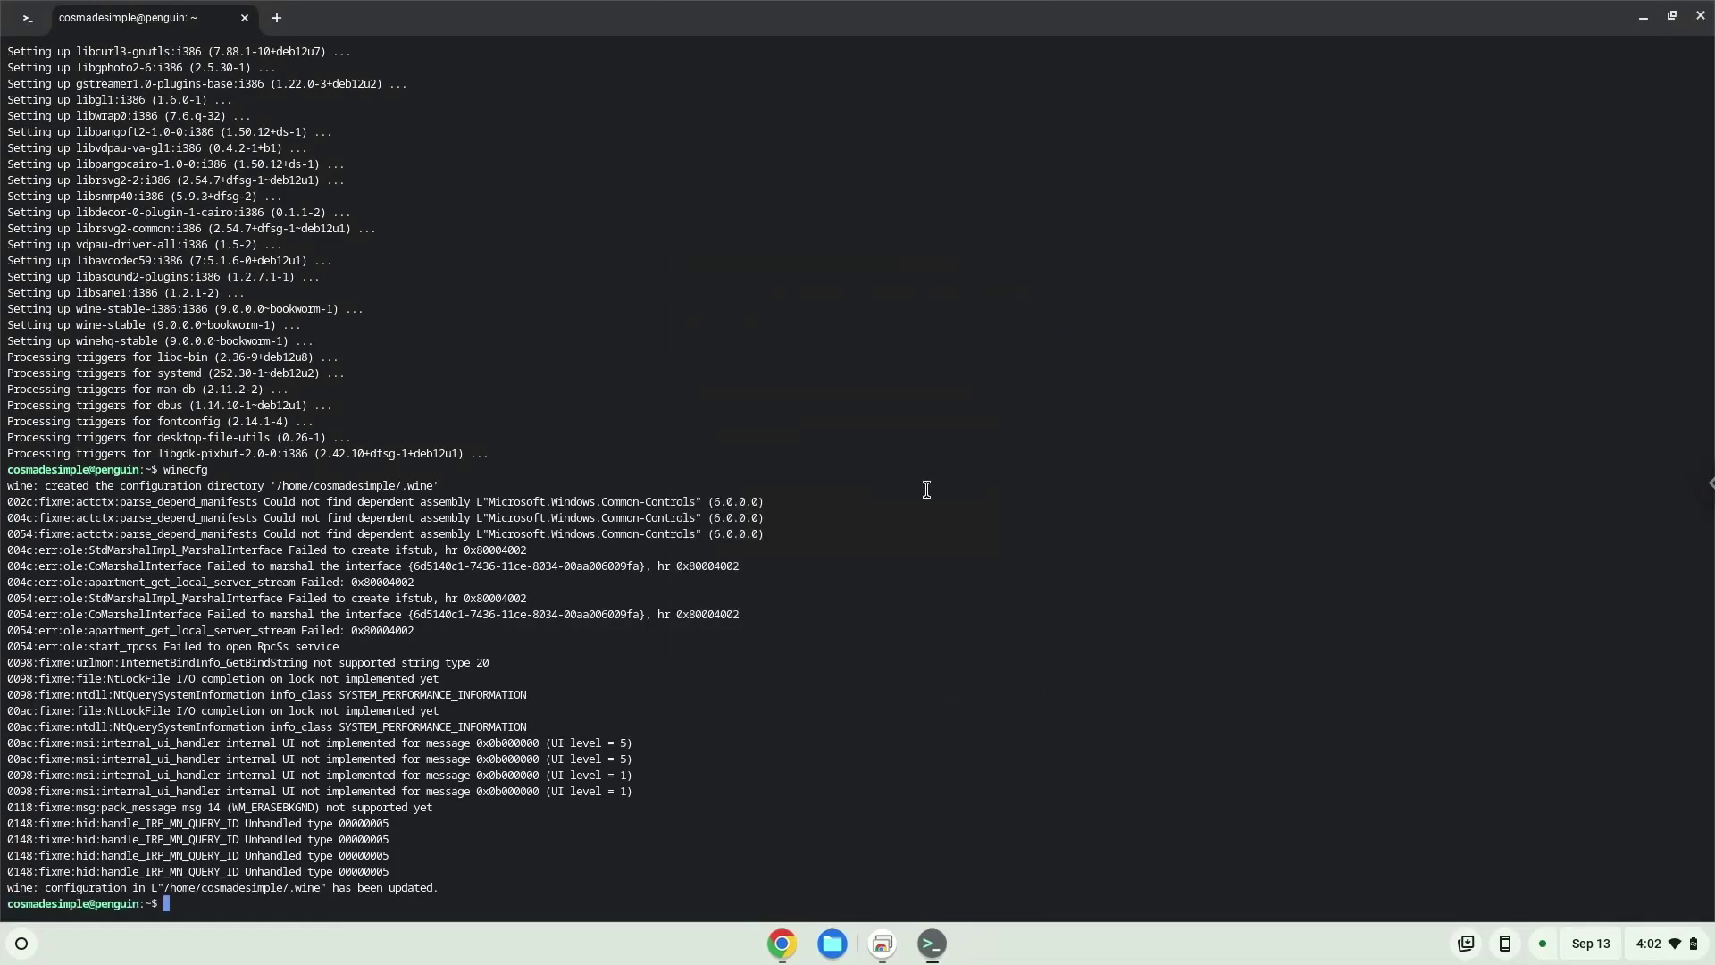
pyautogui.click(782, 944)
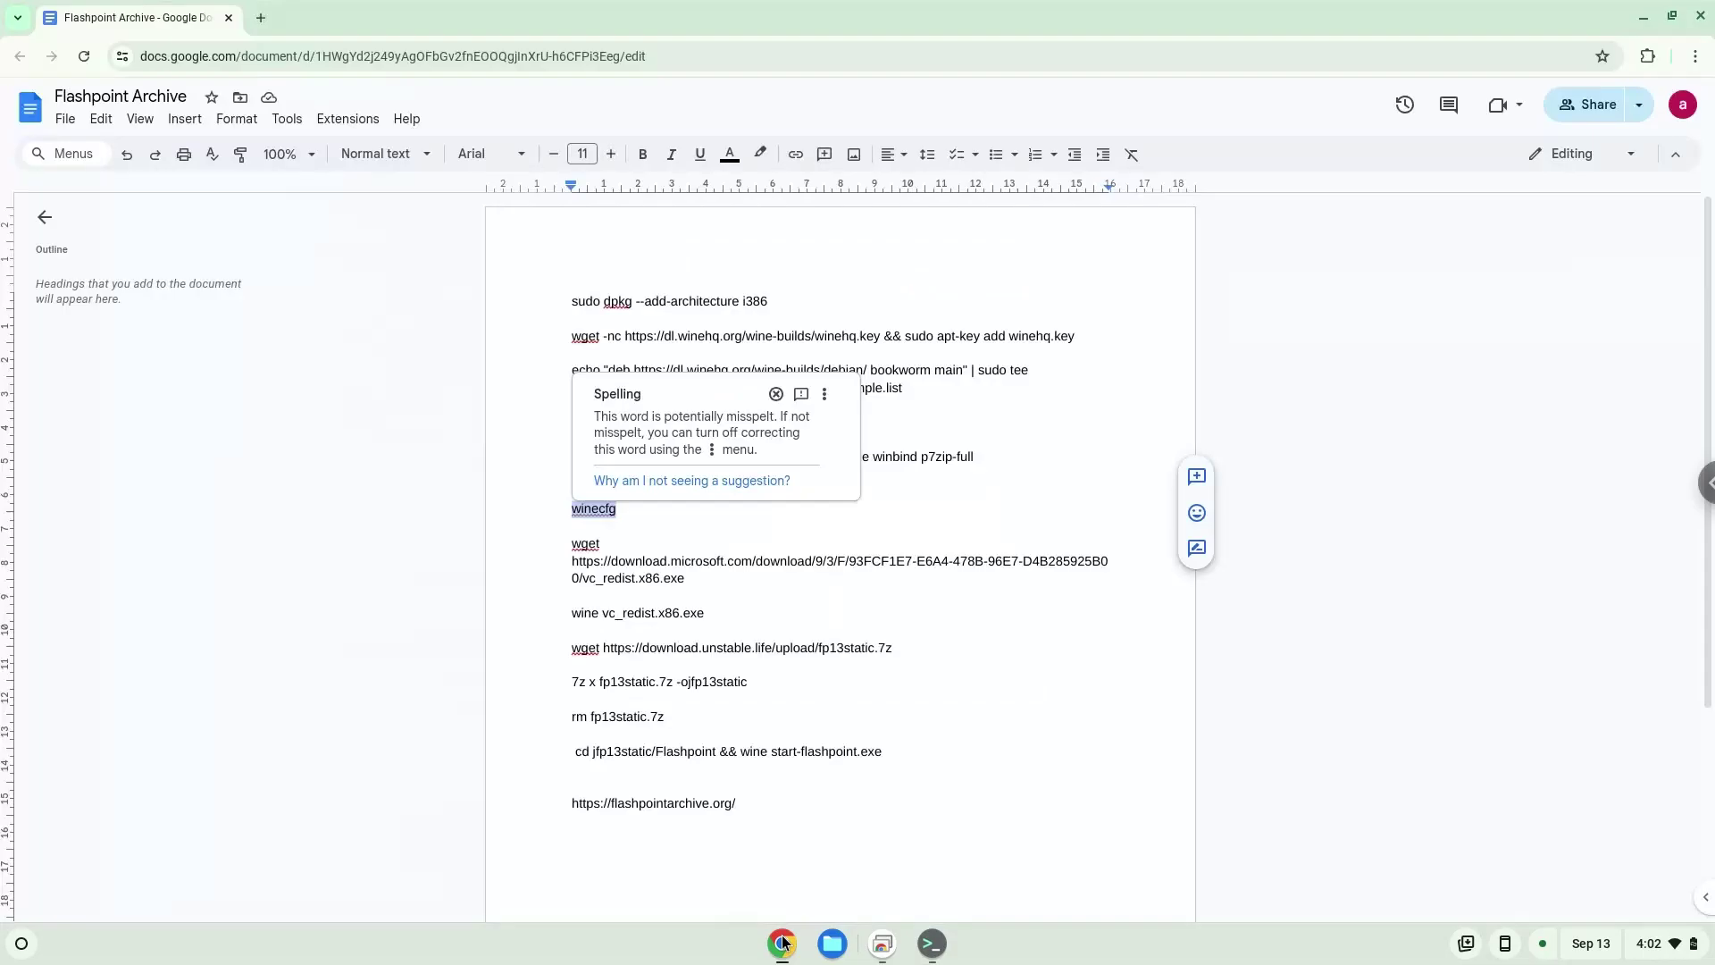
pyautogui.tripleClick(656, 563)
pyautogui.hotkey('ctrl', 'c')
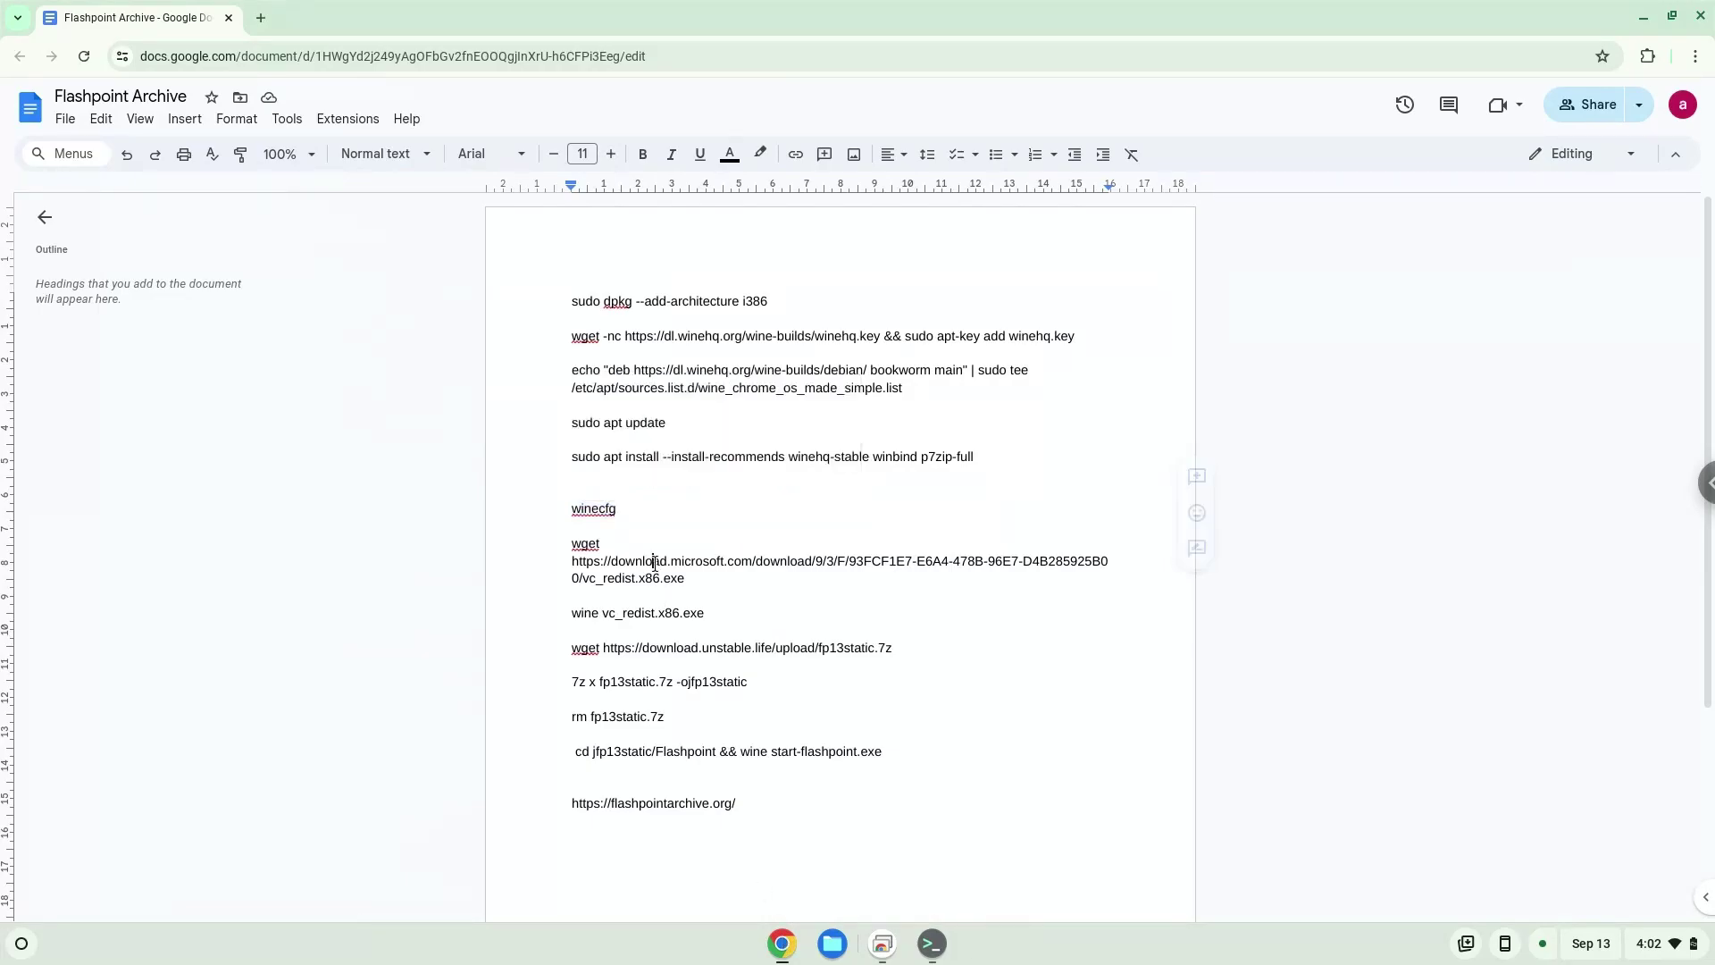
pyautogui.rightClick(656, 563)
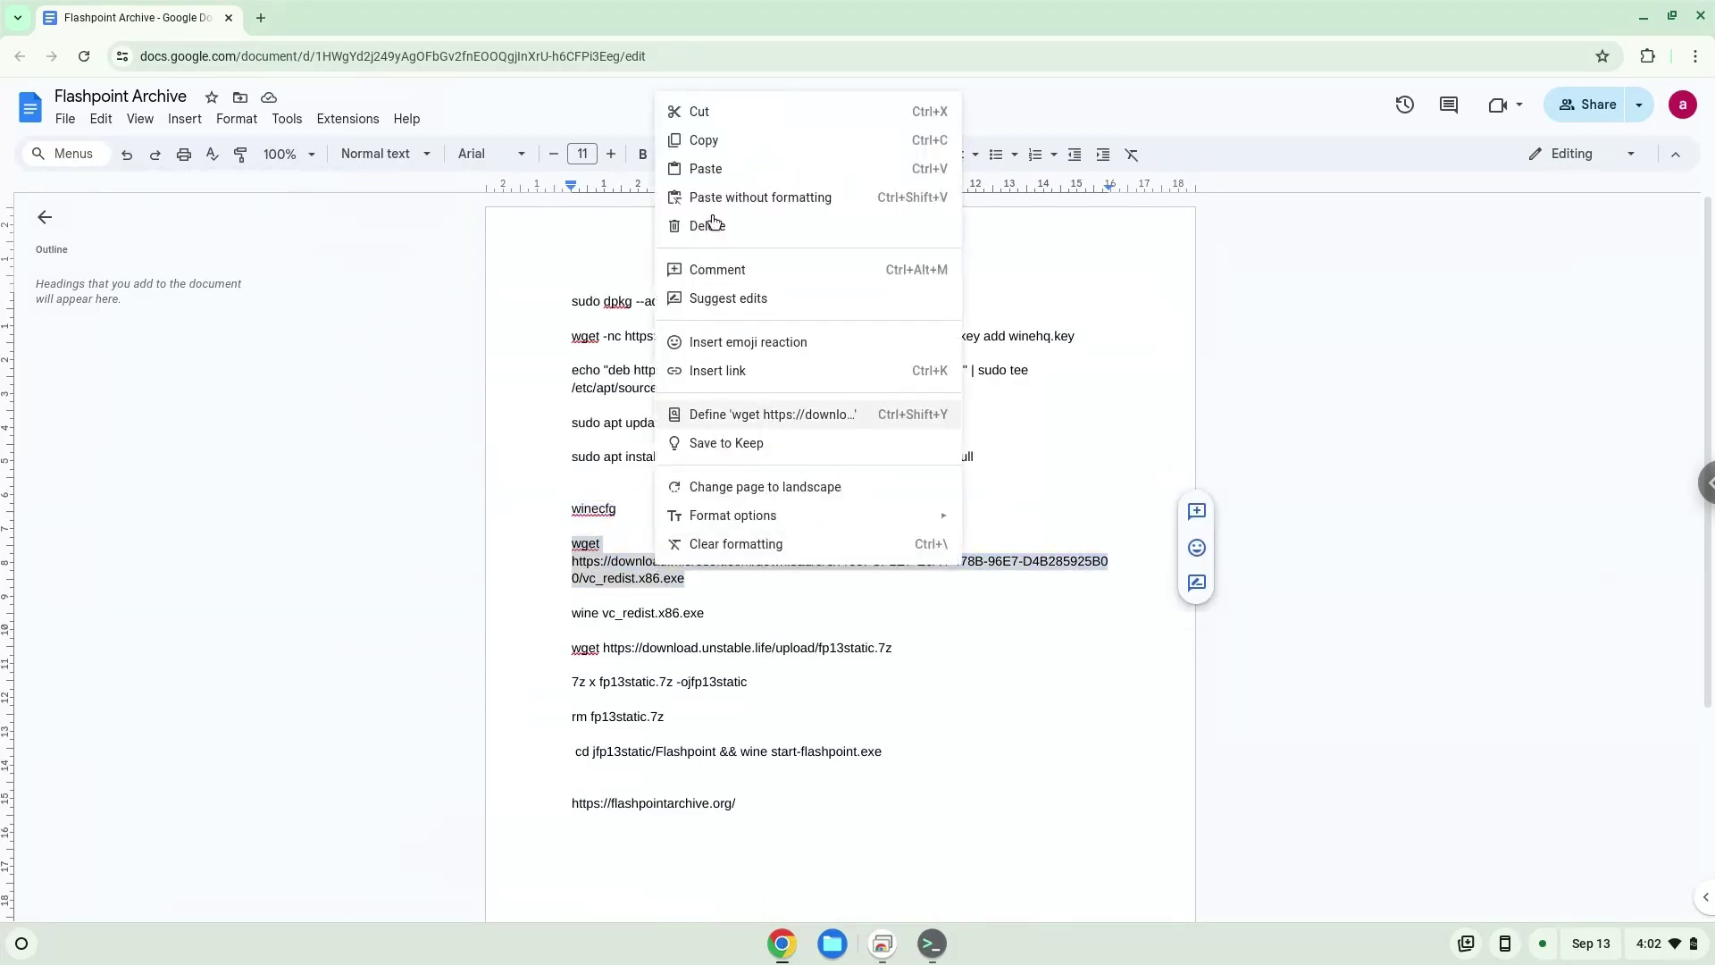
pyautogui.click(719, 140)
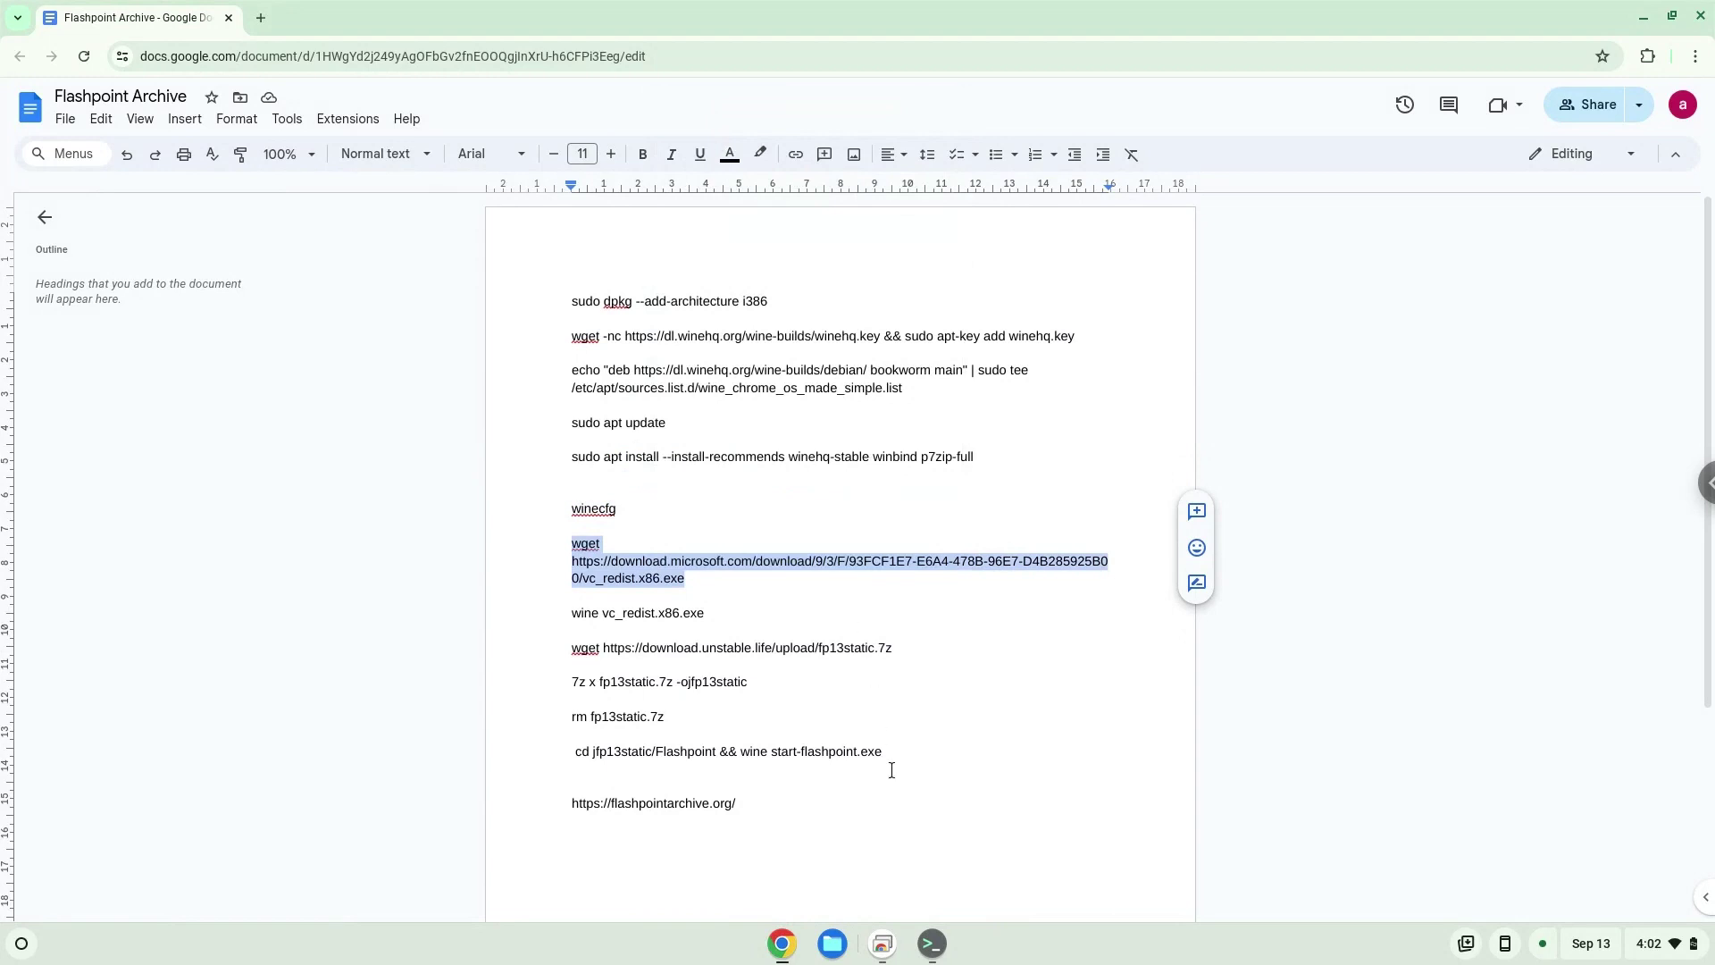
pyautogui.click(932, 943)
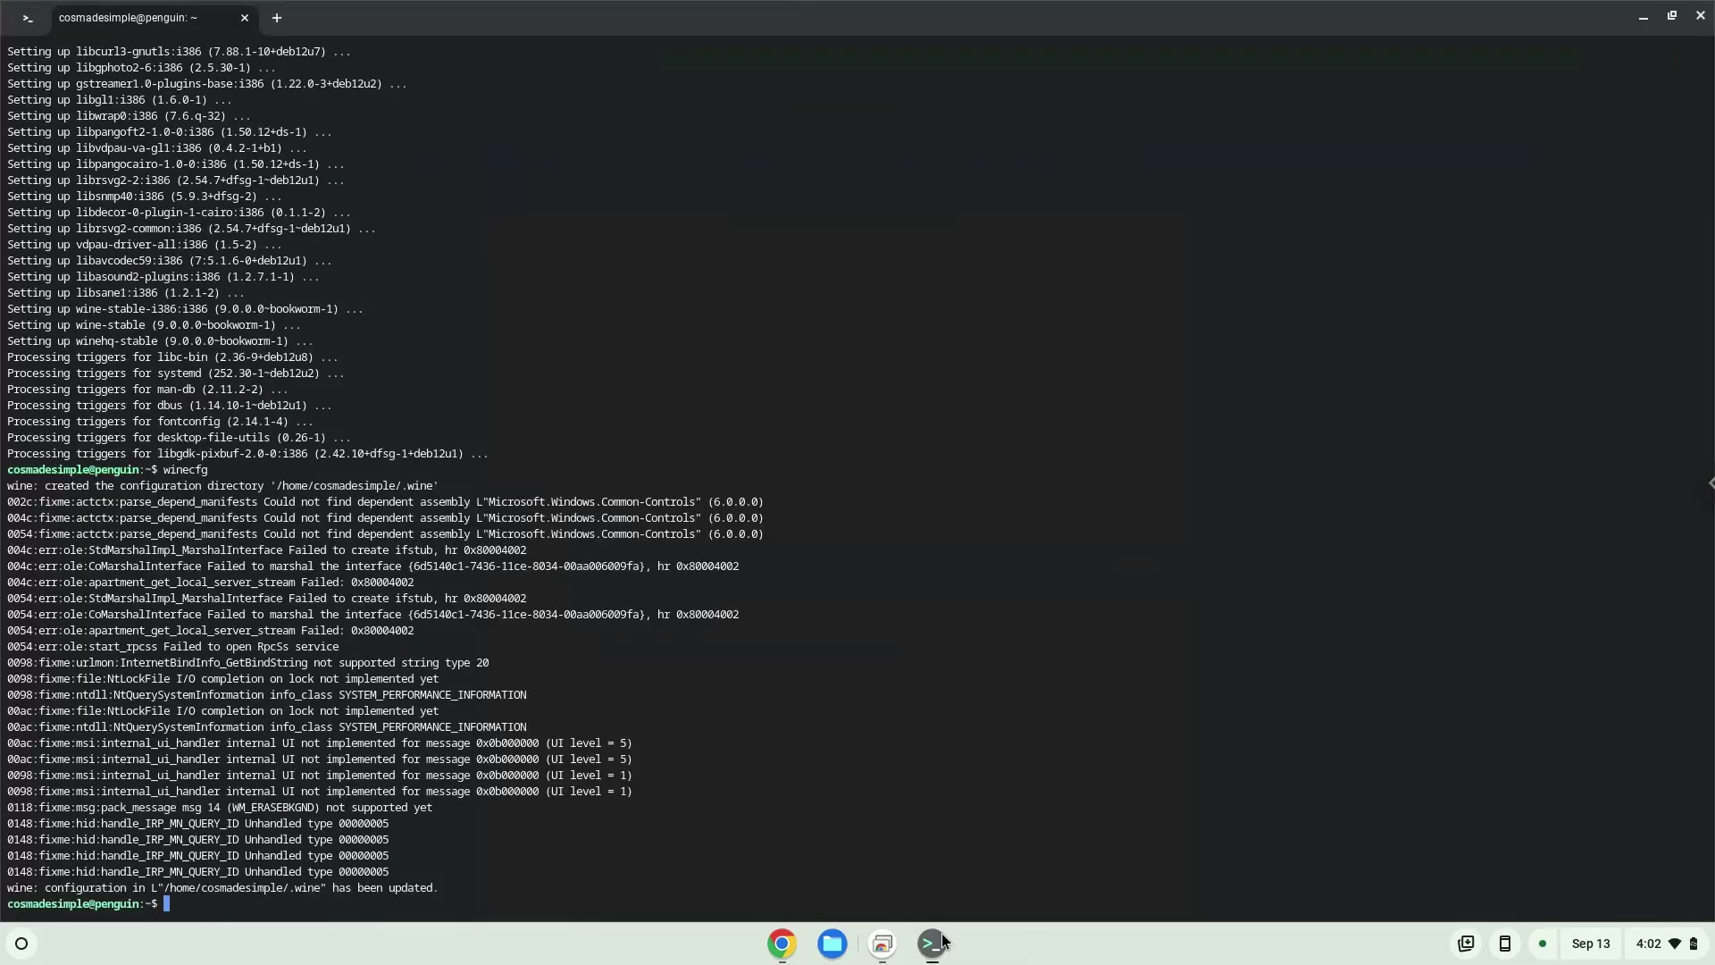
pyautogui.hotkey('ctrl', 'shift', 'v')
pyautogui.press('Return')
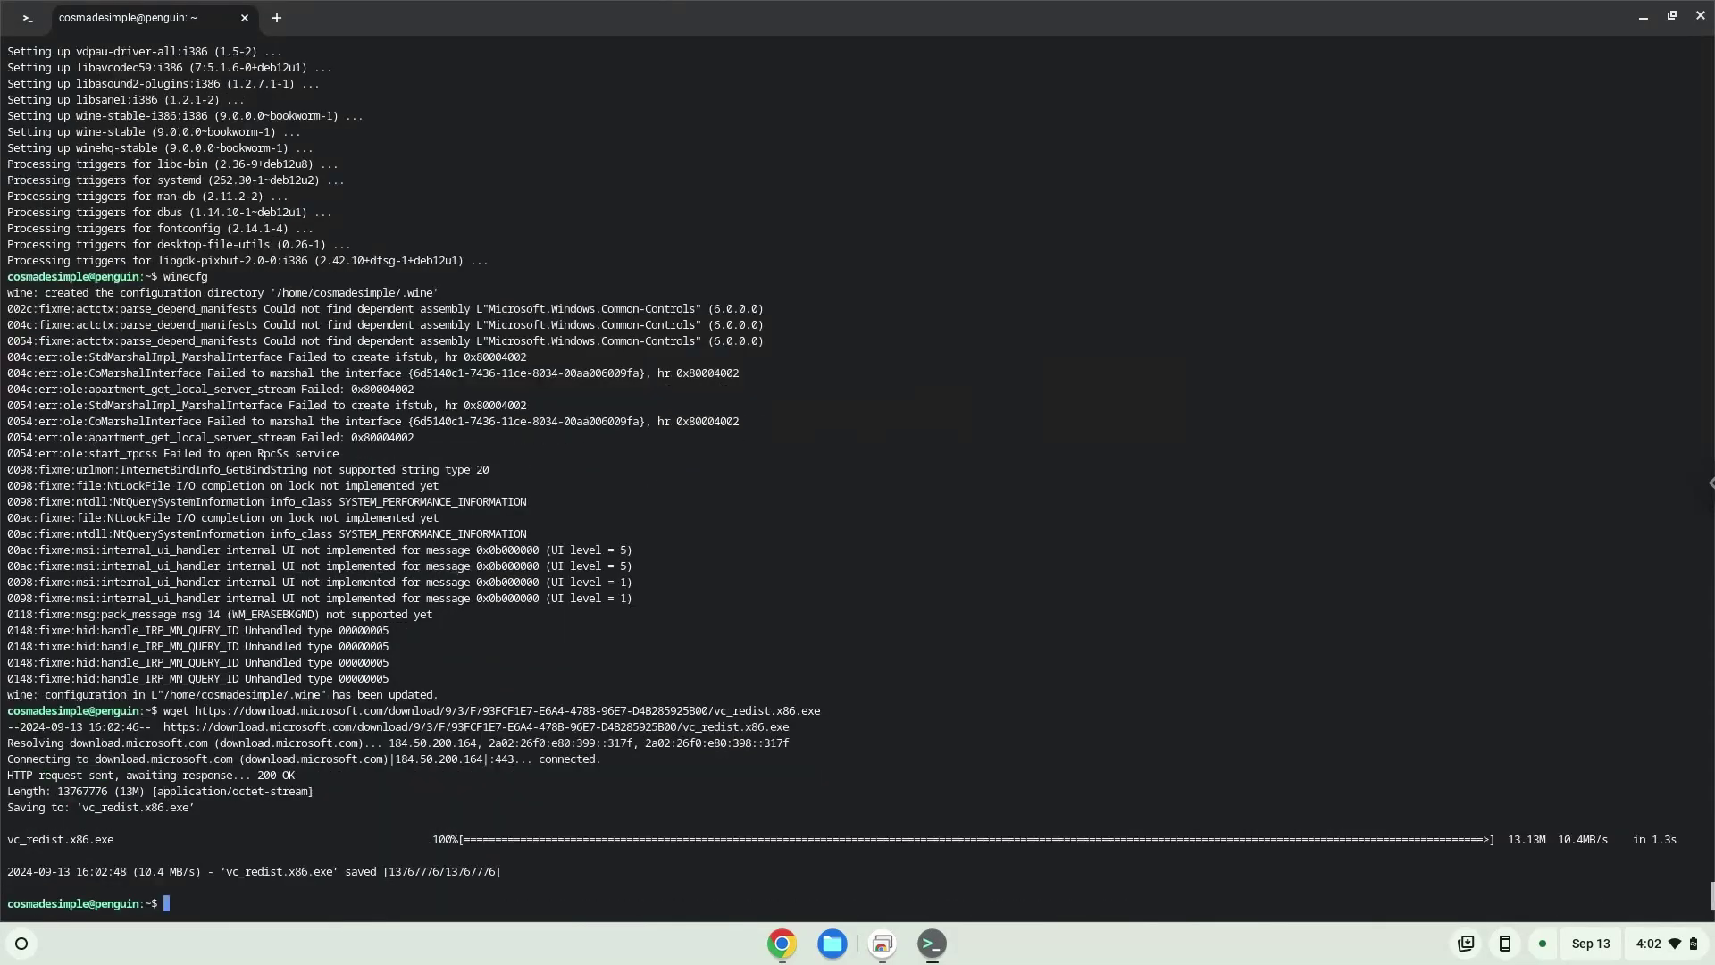
# - Copy the 'wine vc_redist.x86.exe' line and bring Terminal forward
pyautogui.click(779, 944)
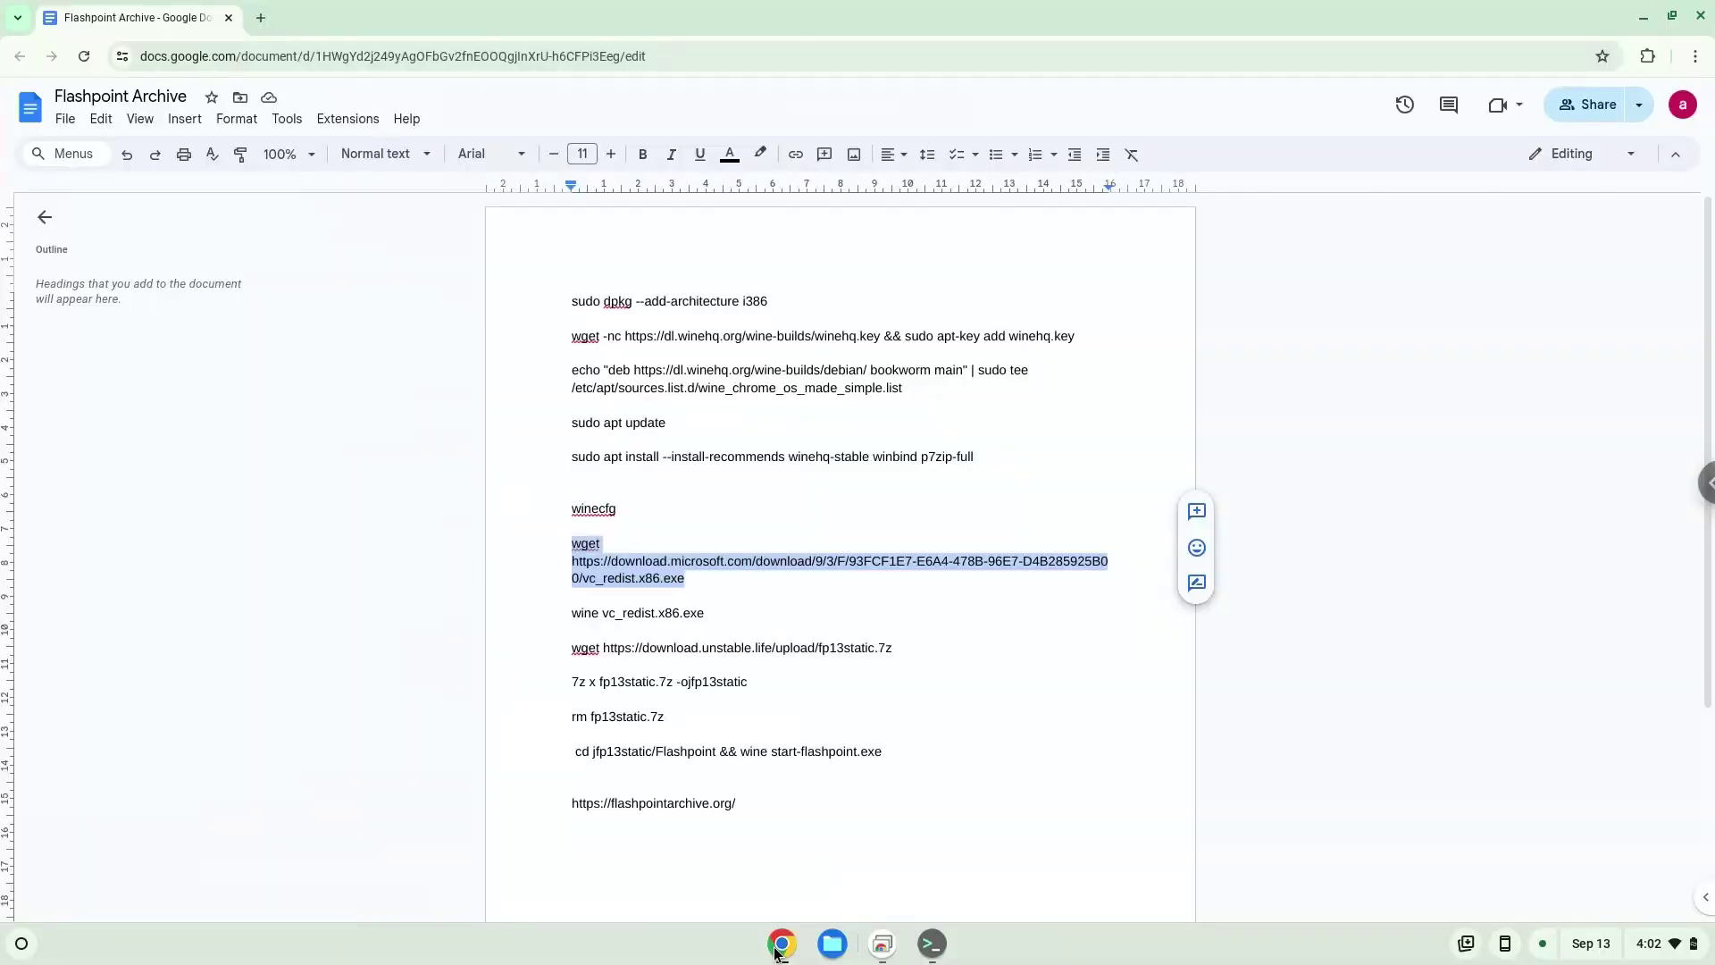
pyautogui.tripleClick(646, 613)
pyautogui.hotkey('ctrl', 'c')
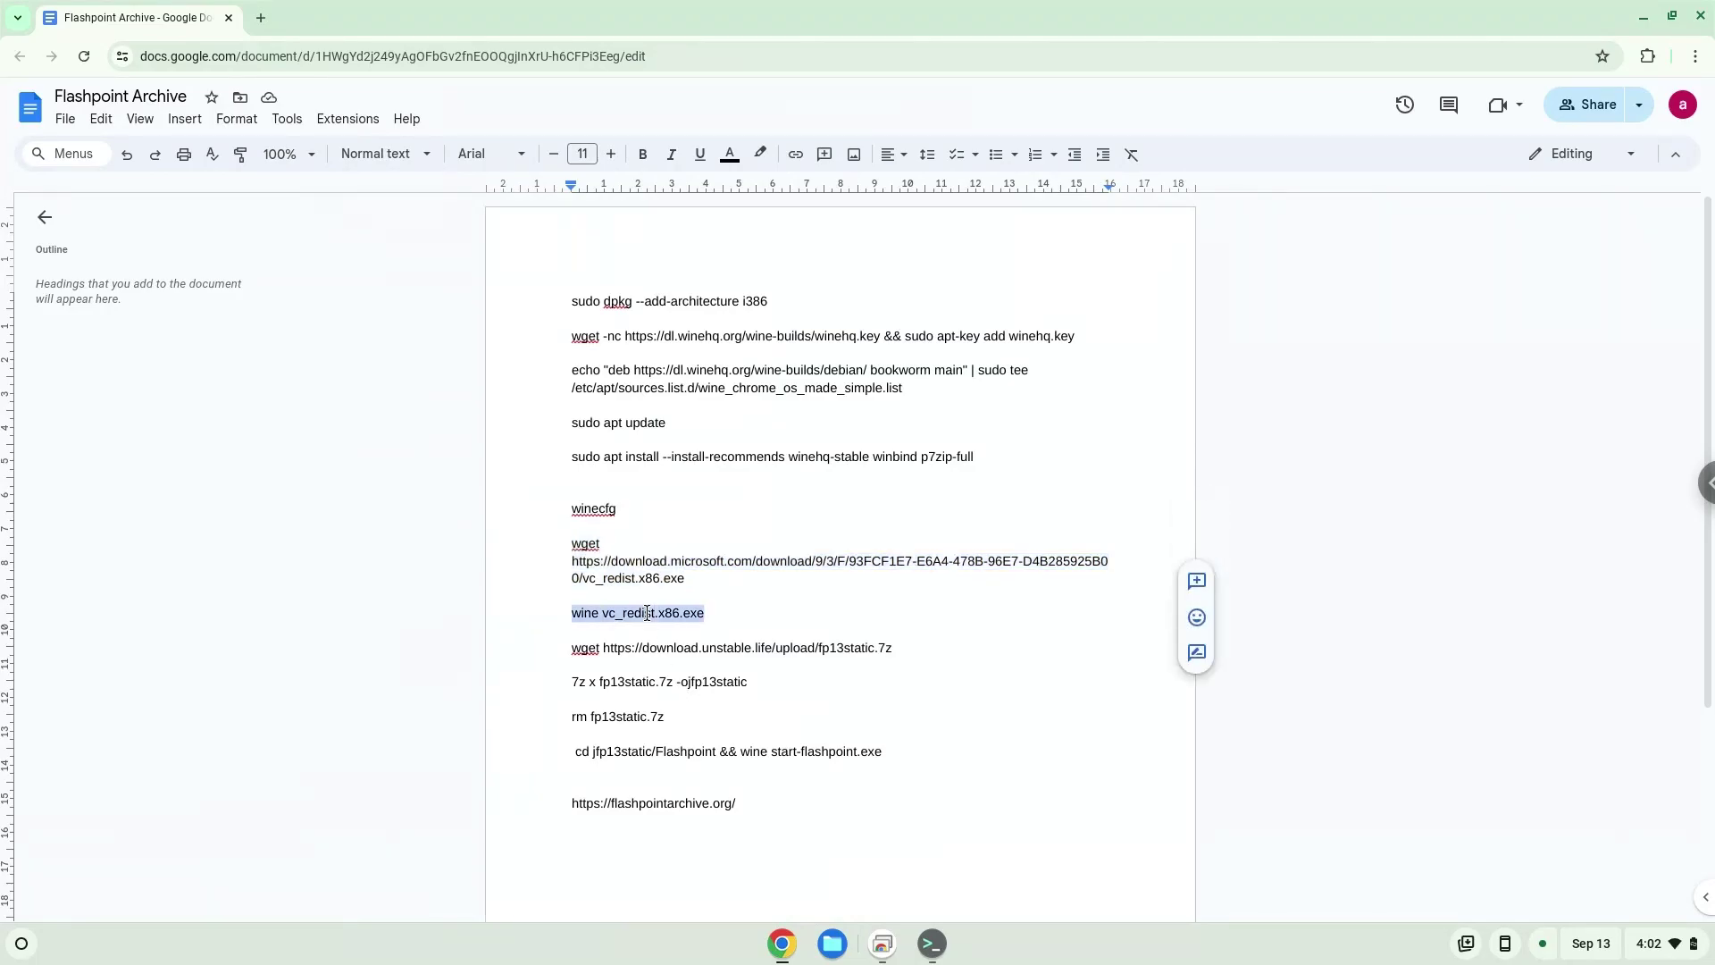
pyautogui.rightClick(647, 613)
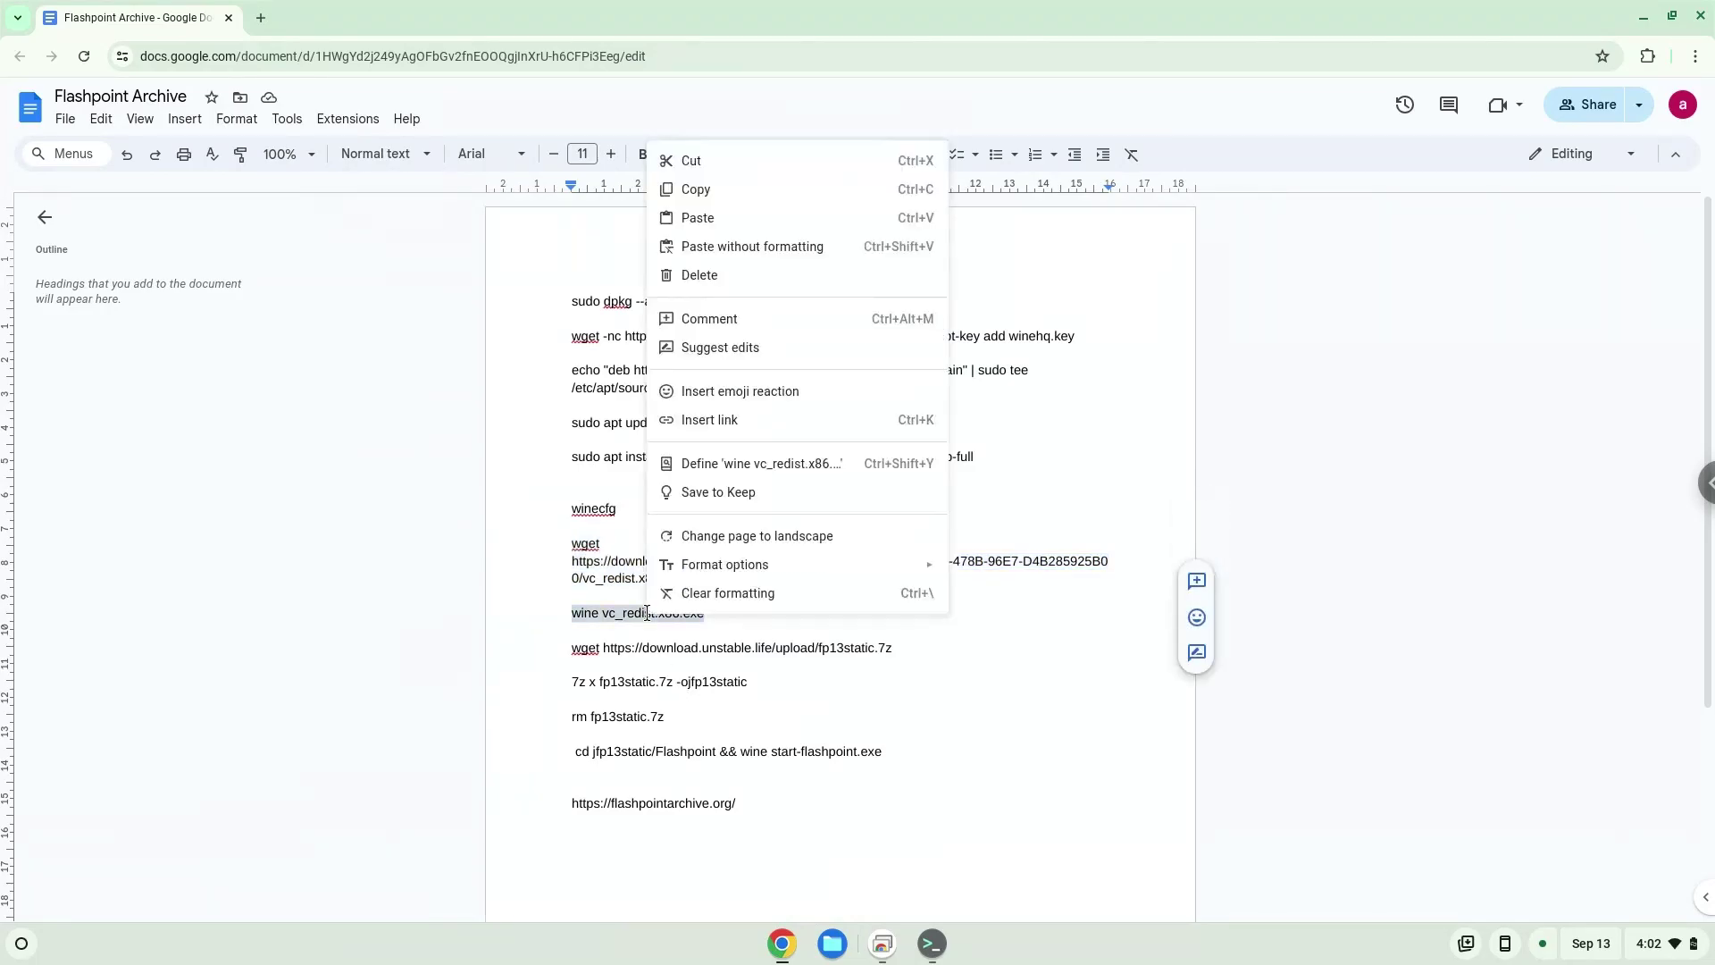
pyautogui.click(709, 192)
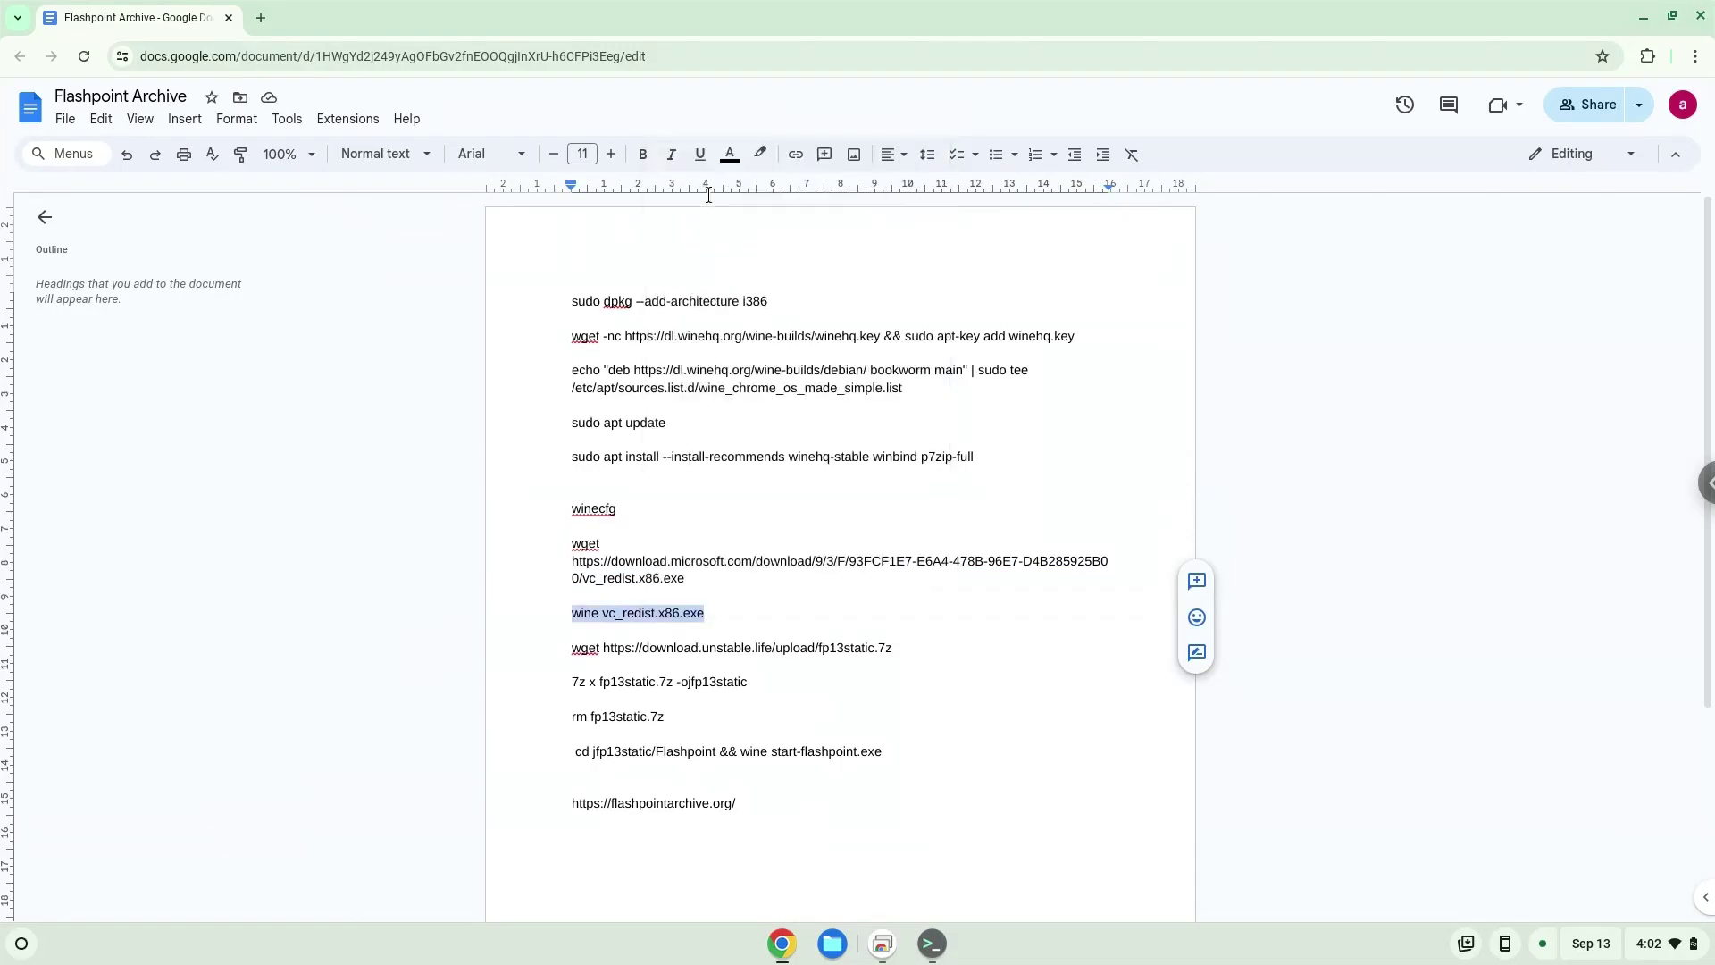
pyautogui.click(931, 943)
# - Run 'wine vc_redist.x86.exe', accept the license, install, close setup, and return to the doc
pyautogui.hotkey('ctrl', 'shift', 'v')
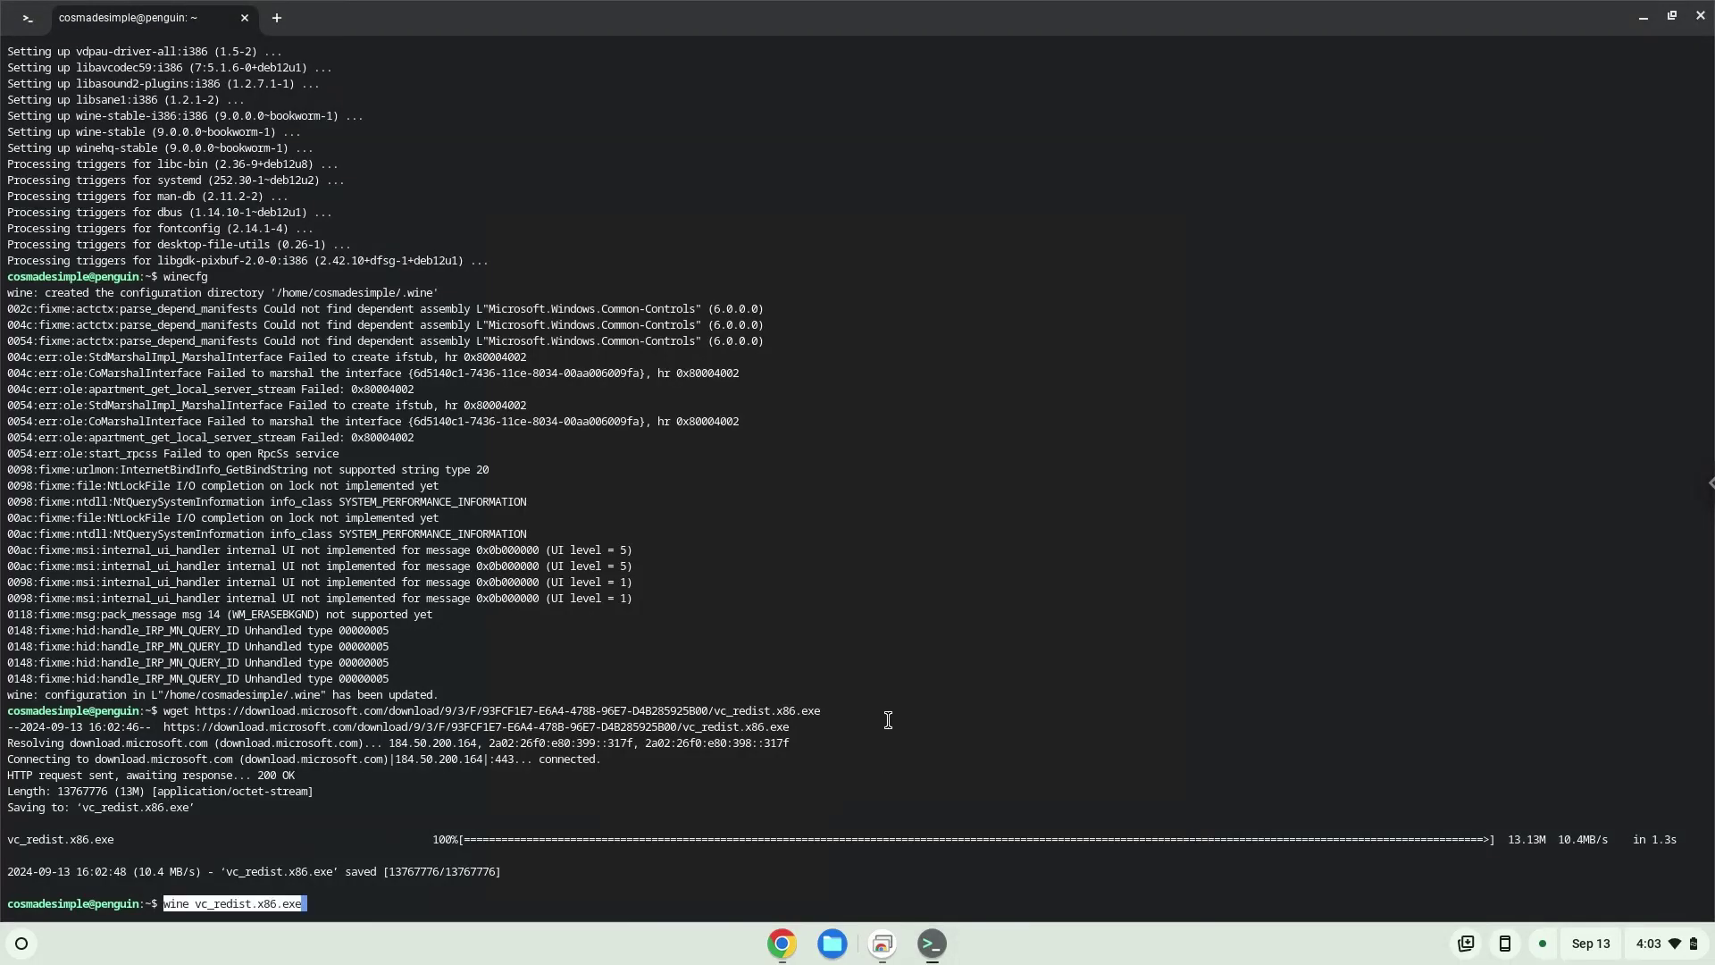
pyautogui.press('Return')
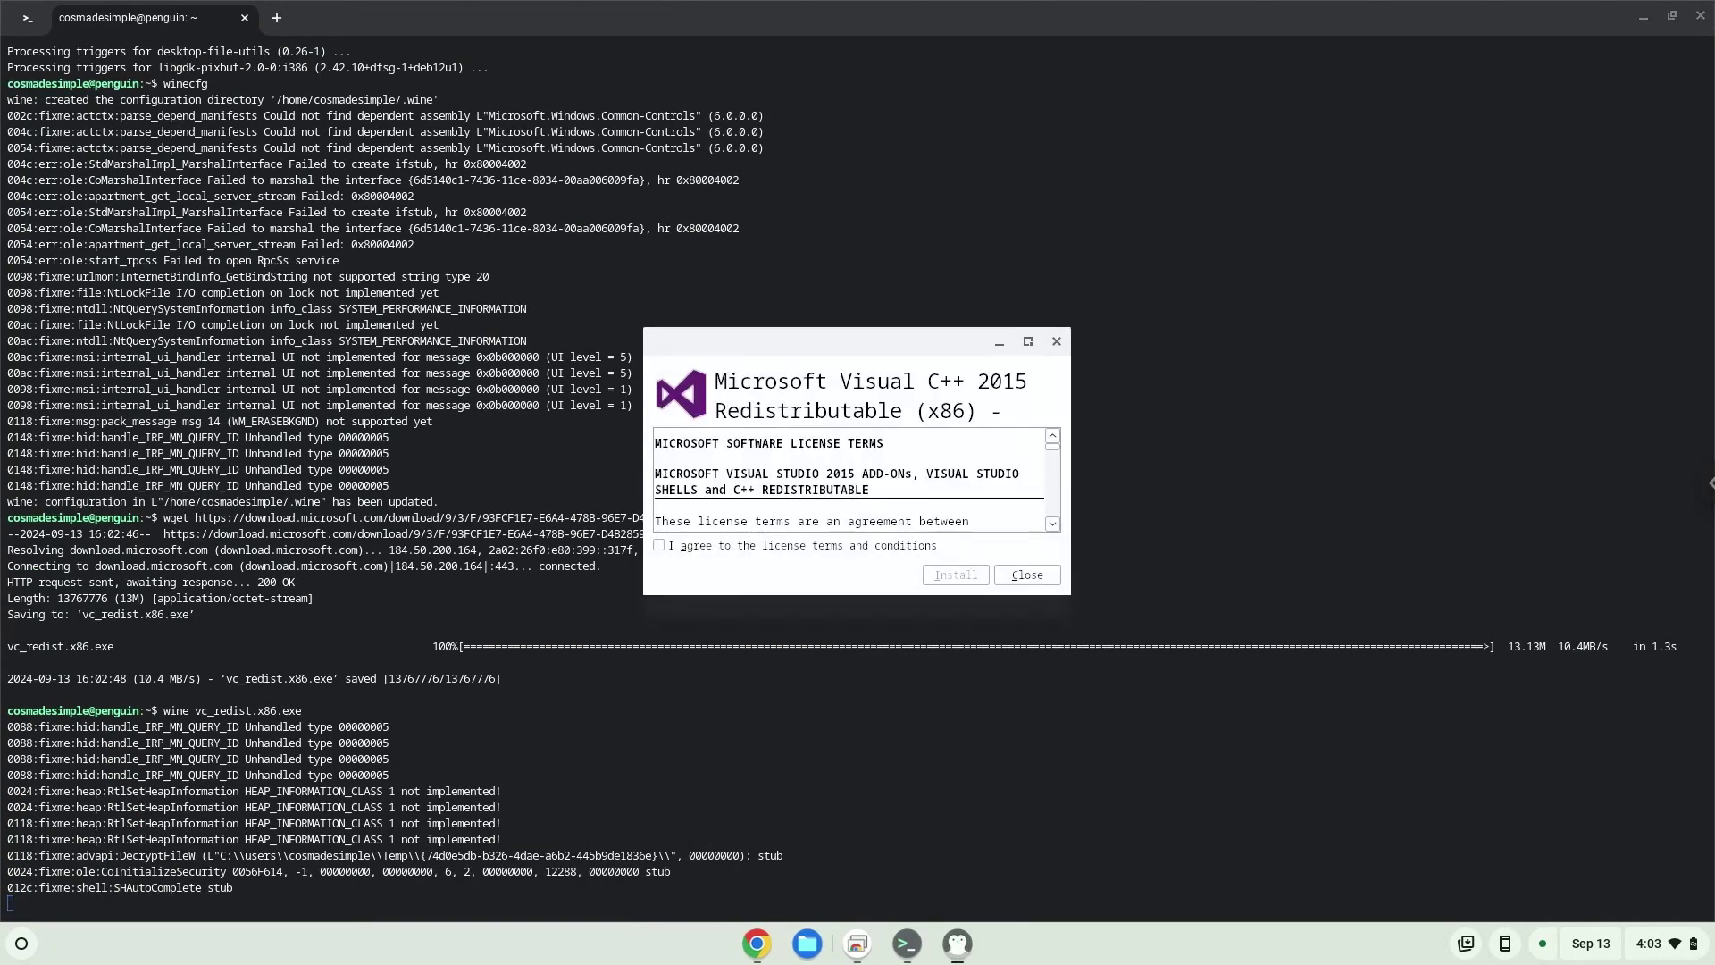
pyautogui.click(660, 547)
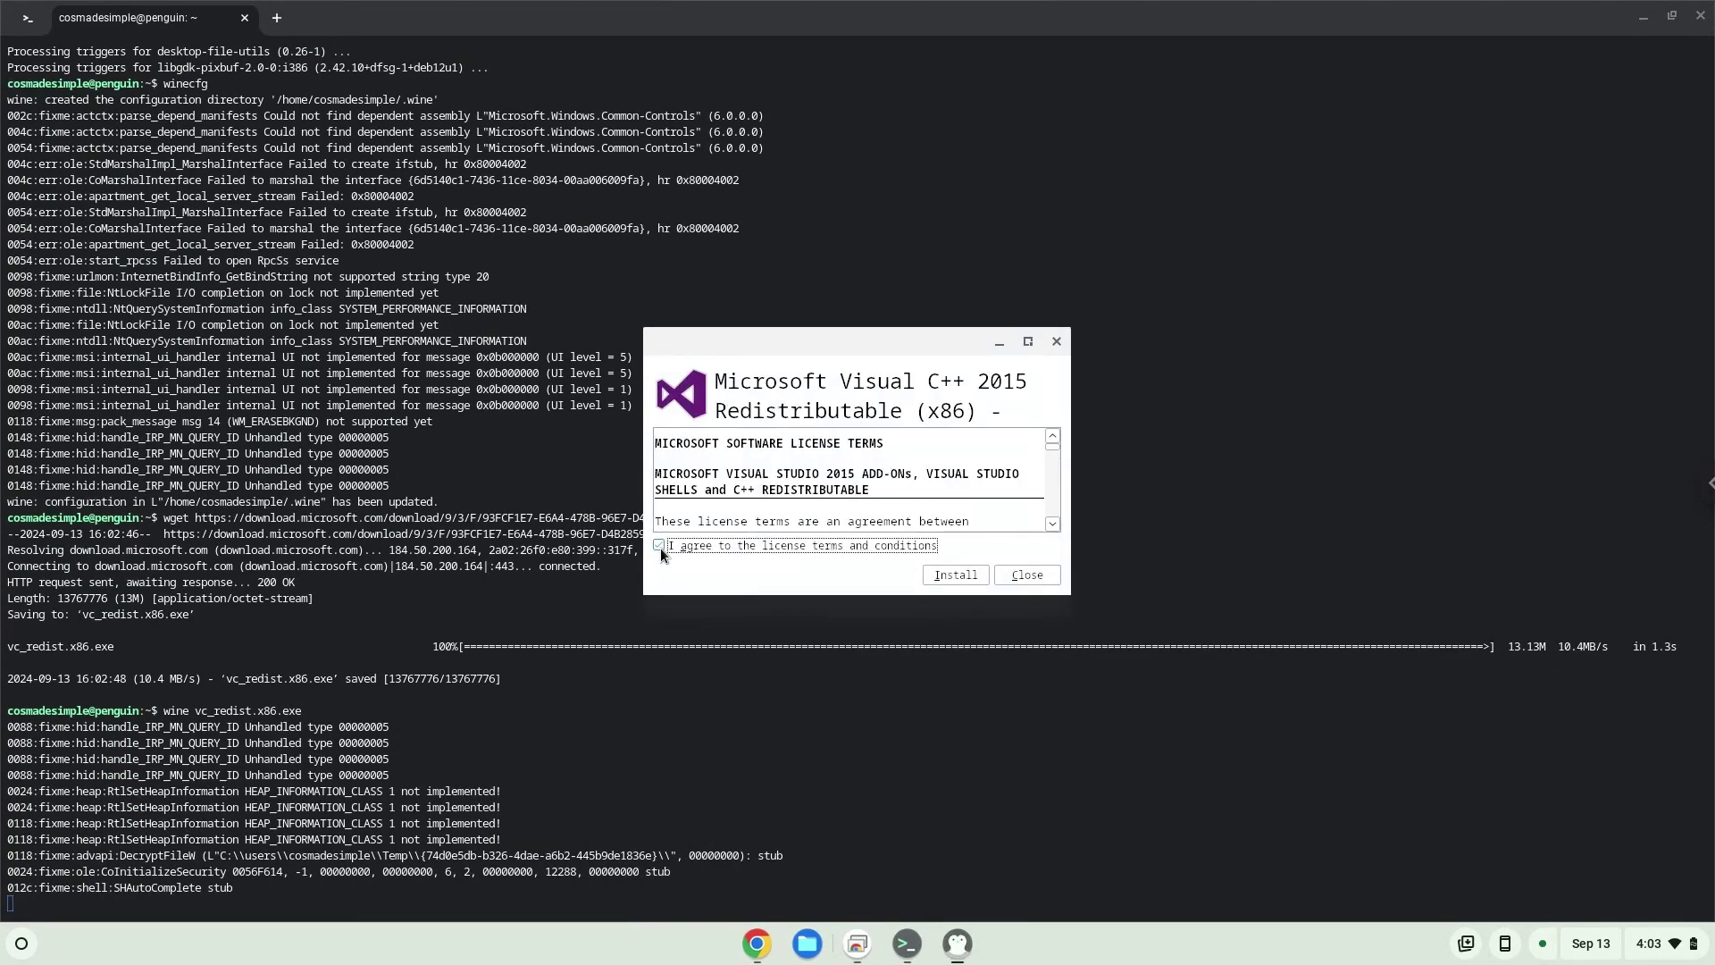
pyautogui.click(945, 577)
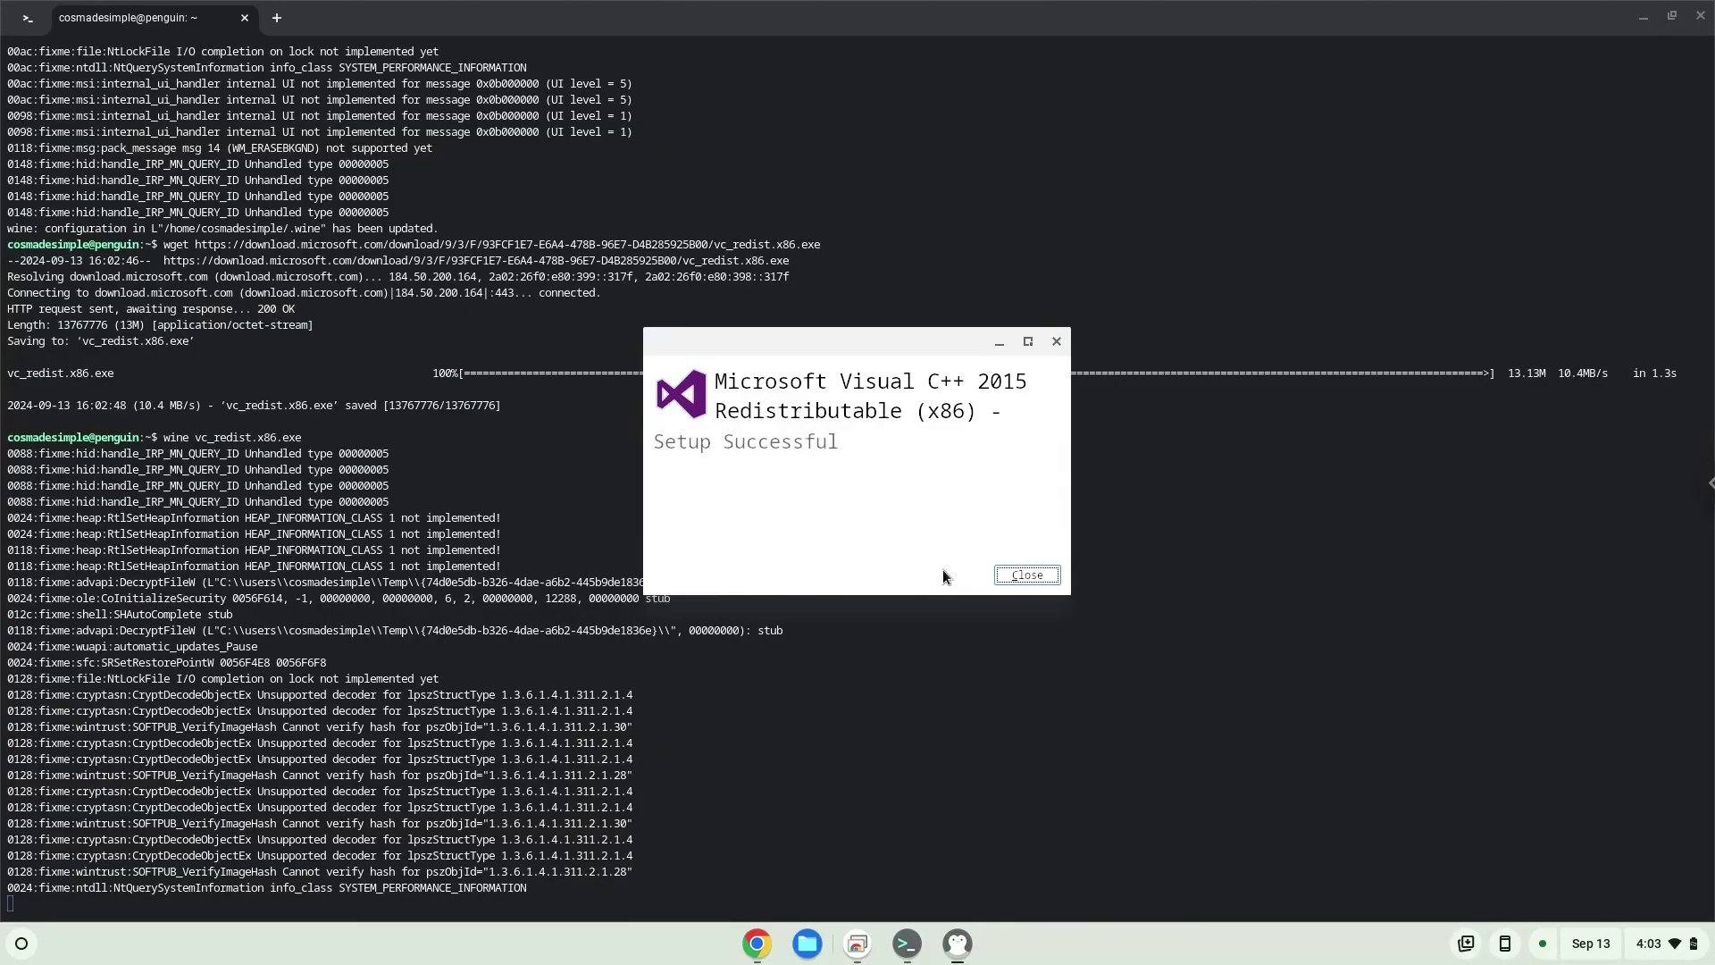
pyautogui.click(1029, 575)
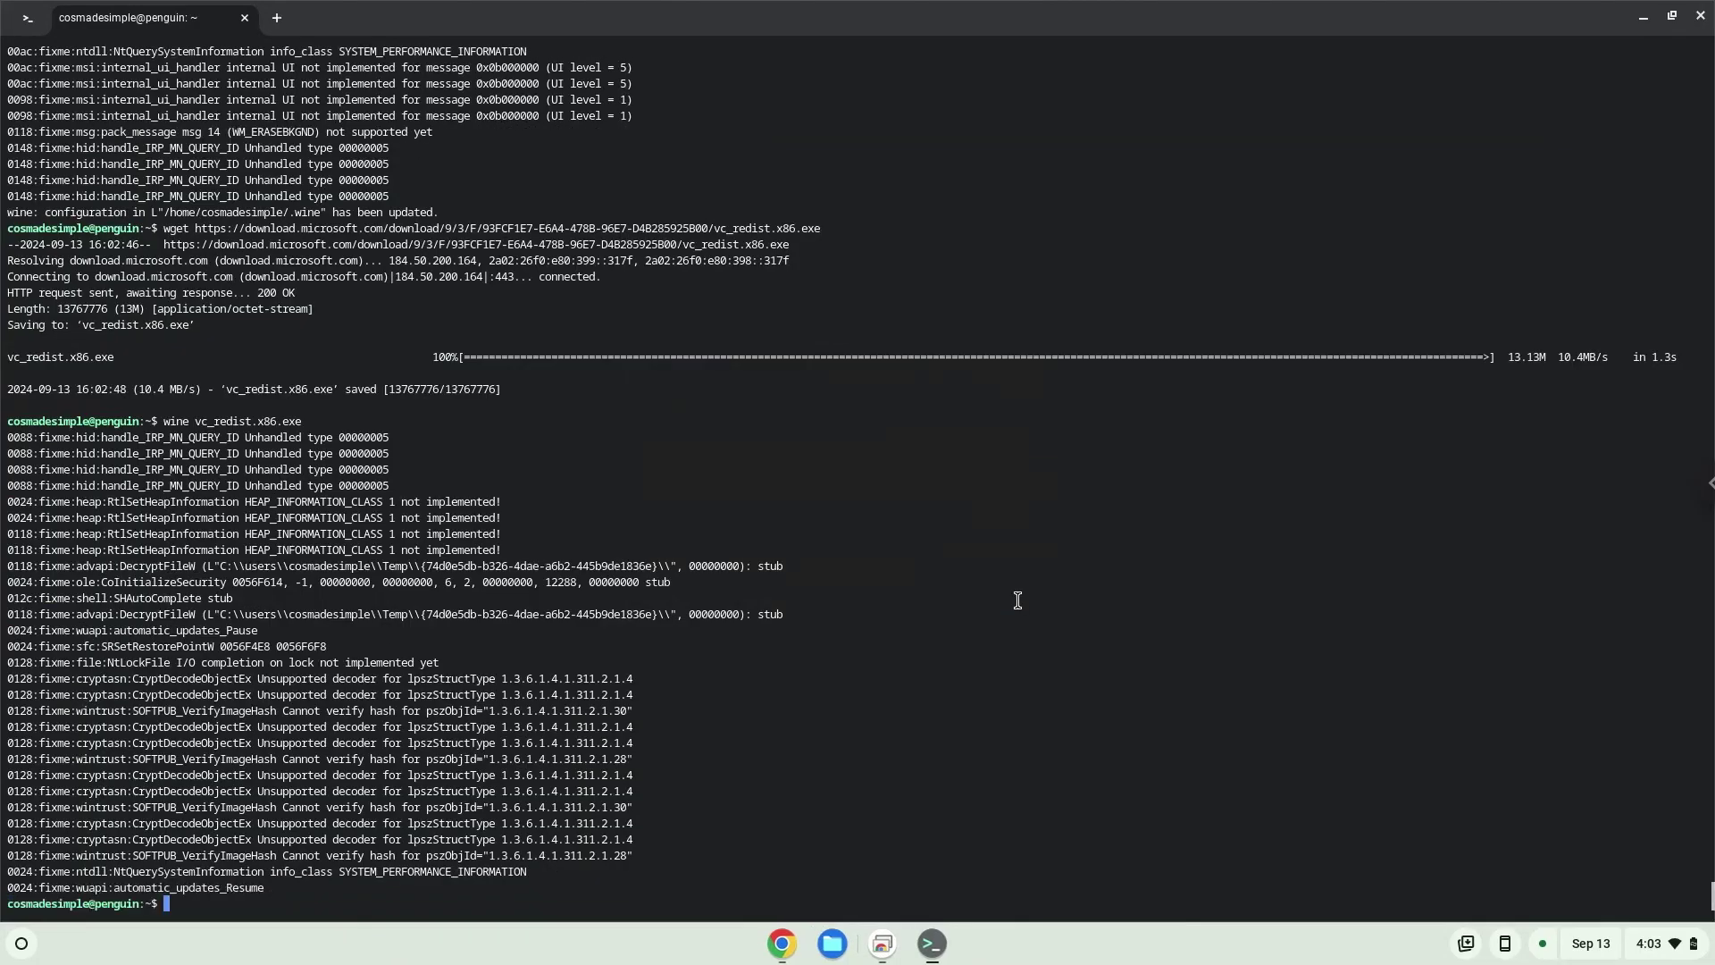
pyautogui.click(780, 943)
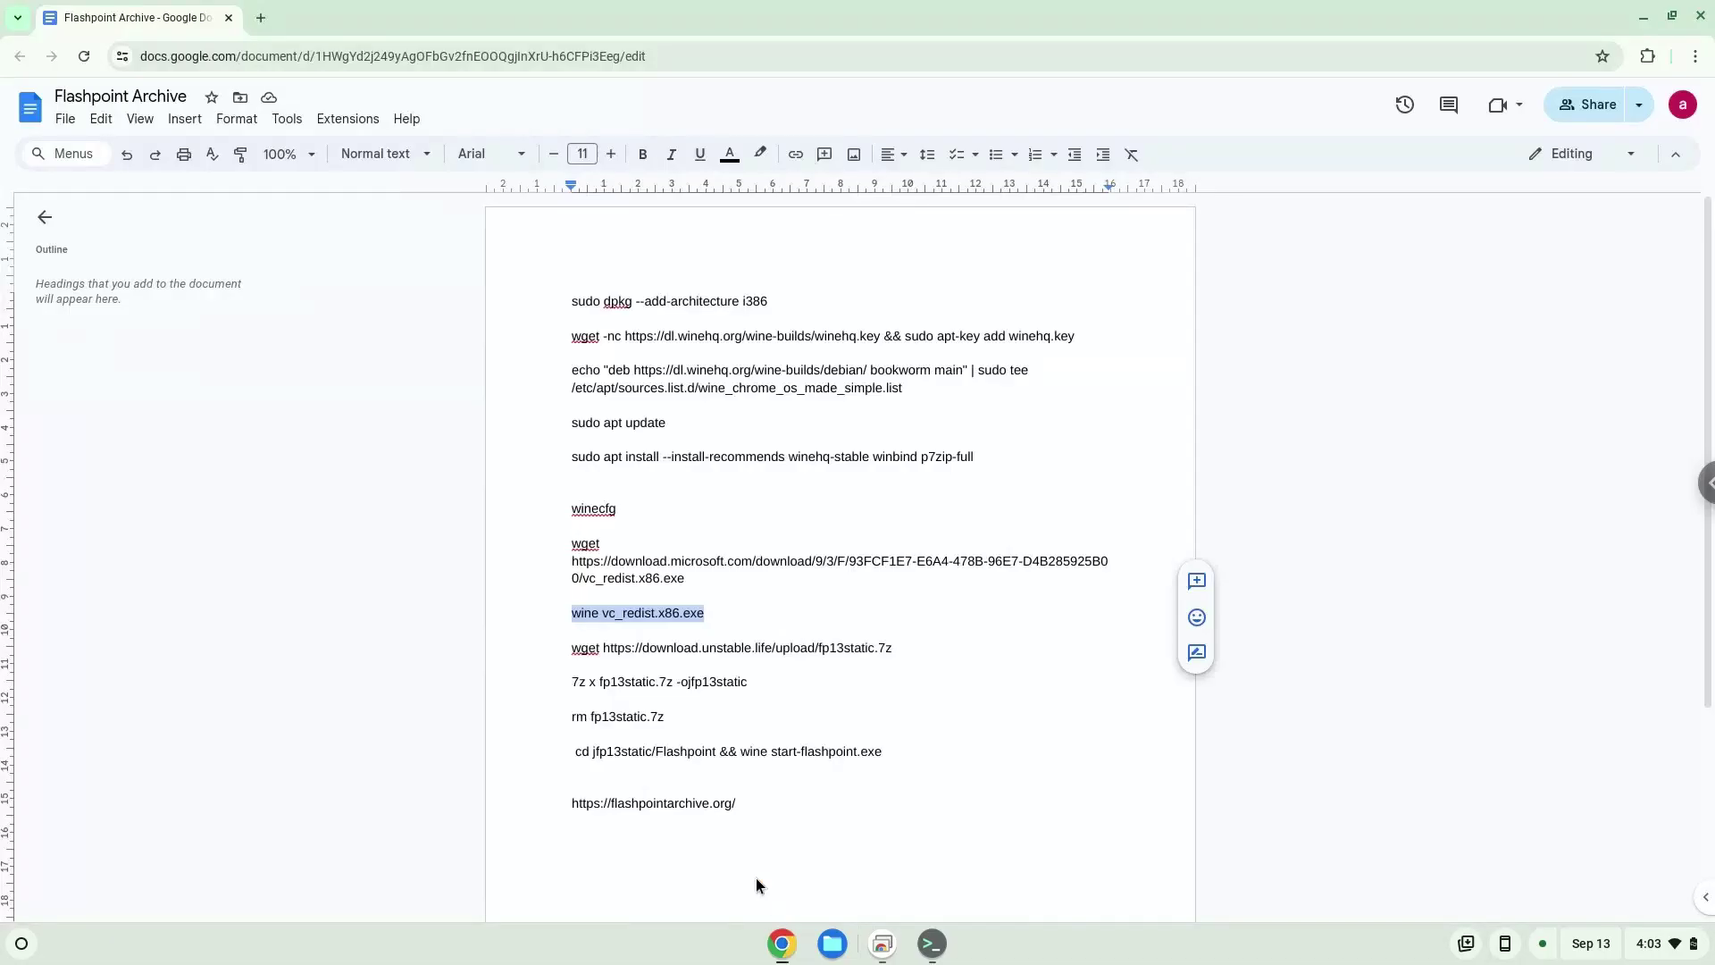
# - Copy the wget line for fp13static.7z and run the download in Terminal
pyautogui.tripleClick(670, 647)
pyautogui.hotkey('ctrl', 'c')
pyautogui.rightClick(670, 647)
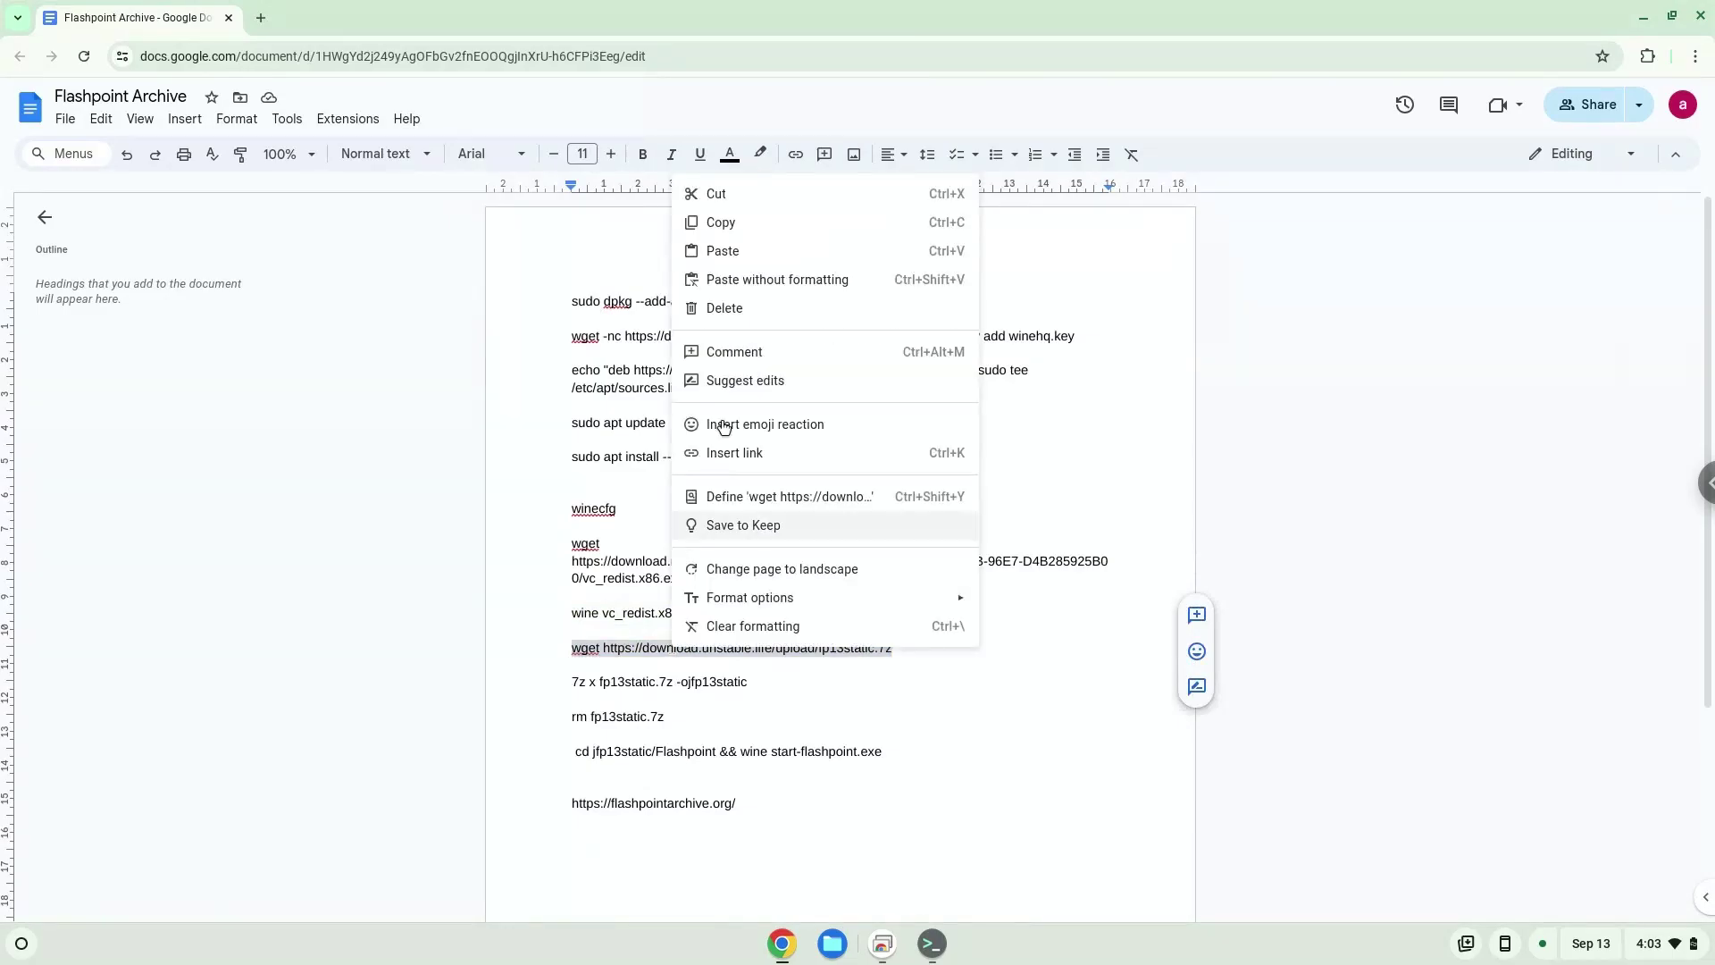
pyautogui.click(719, 221)
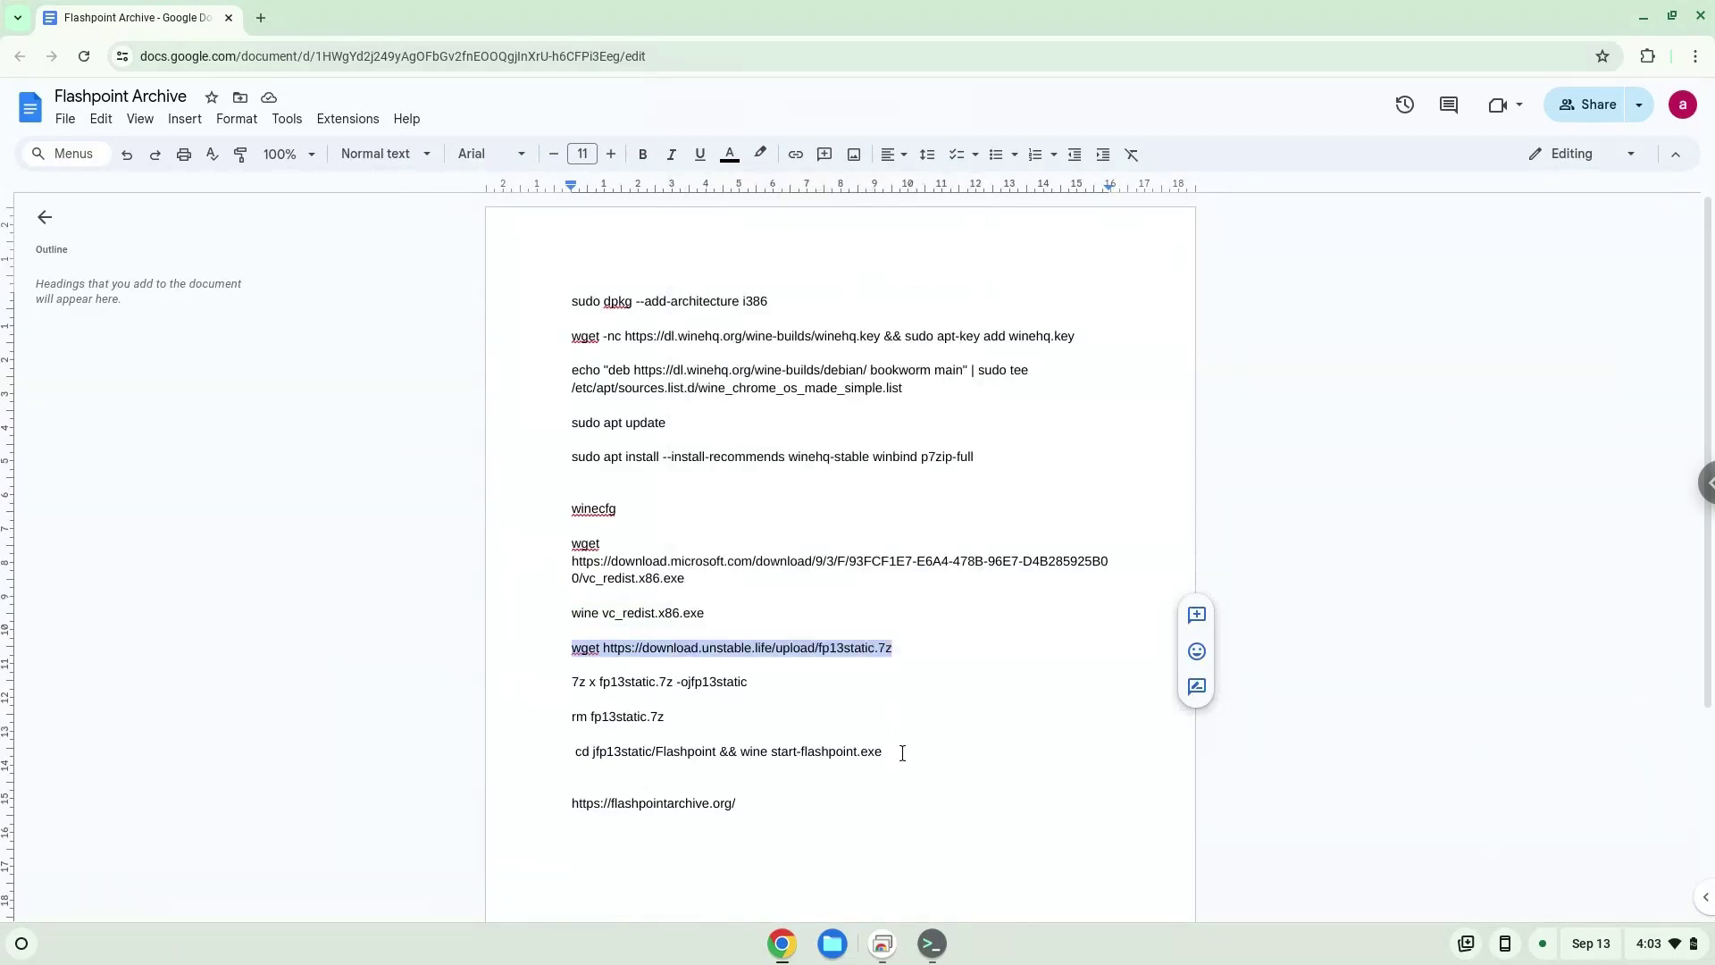
pyautogui.click(933, 946)
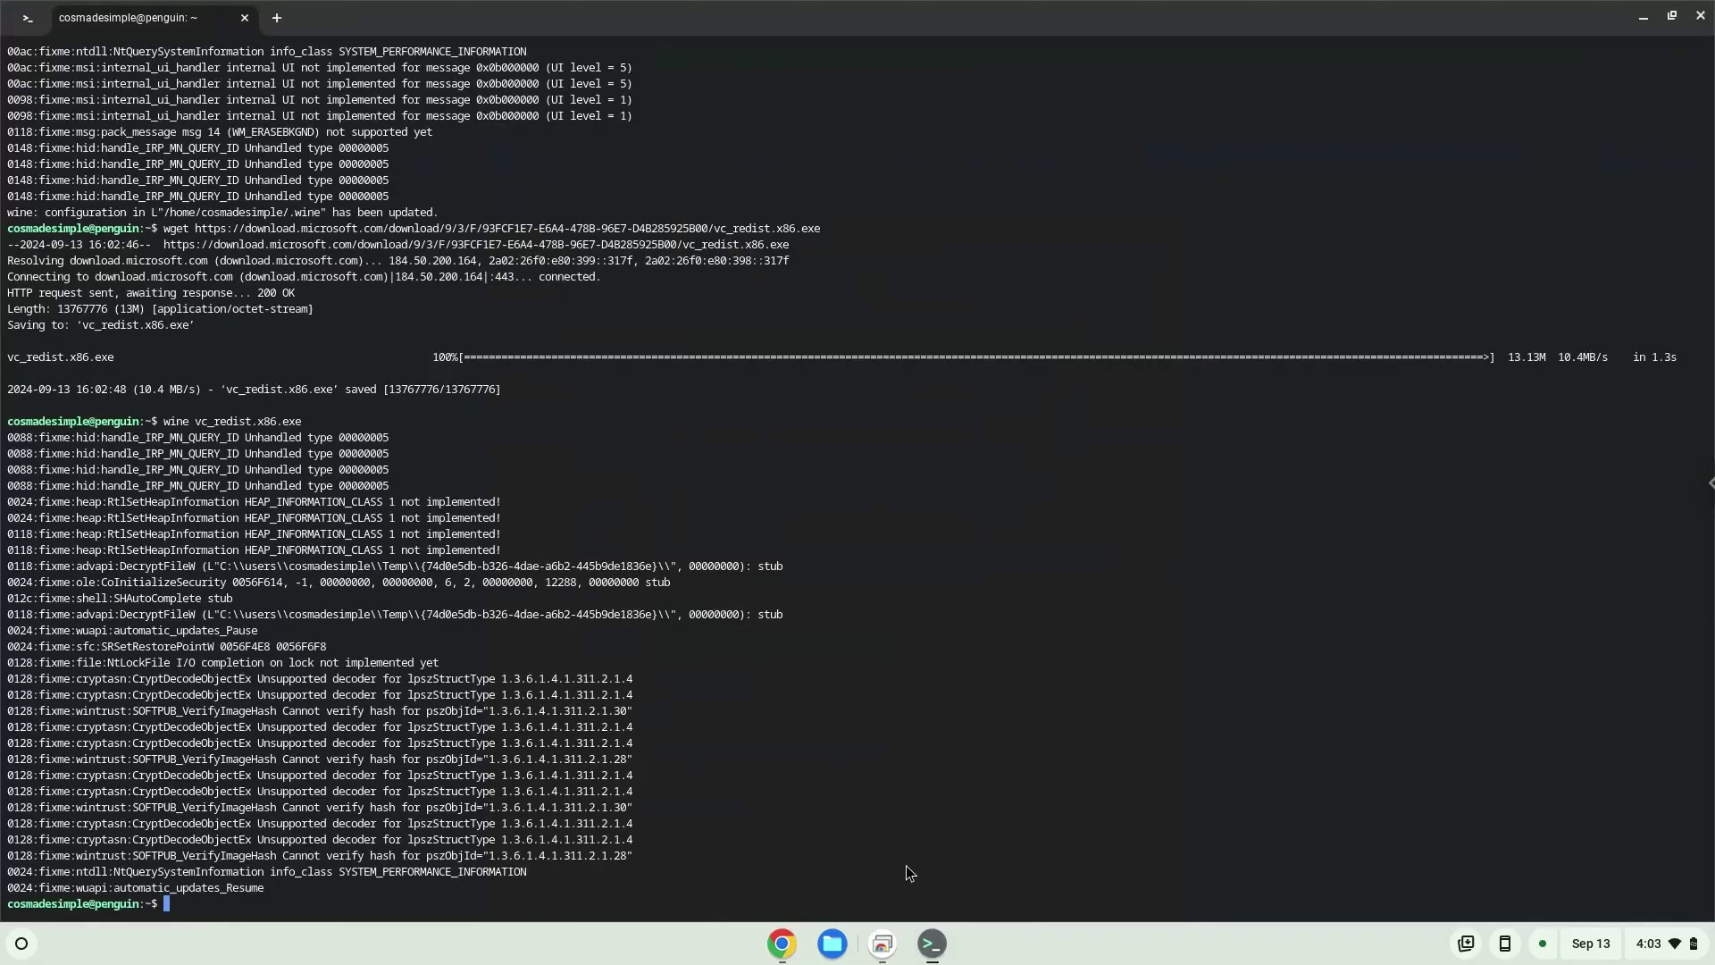
pyautogui.hotkey('ctrl', 'shift', 'v')
pyautogui.press('Return')
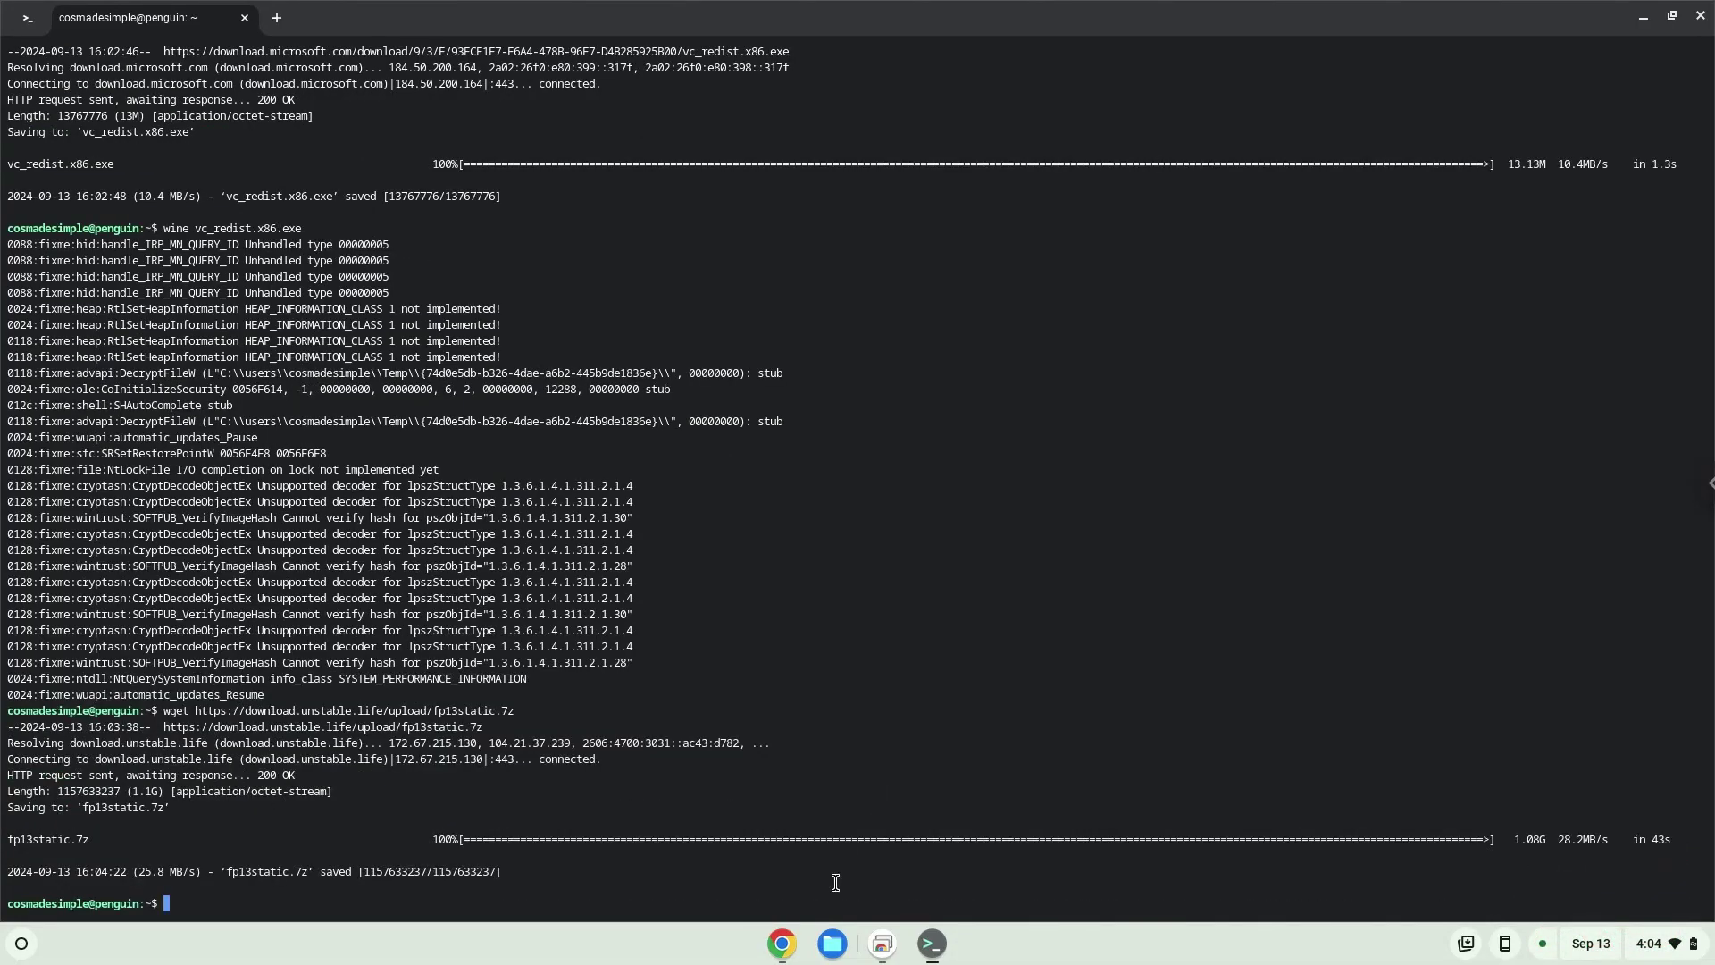
# - Copy the 7z x extraction command and run it to unpack fp13static.7z
pyautogui.click(783, 943)
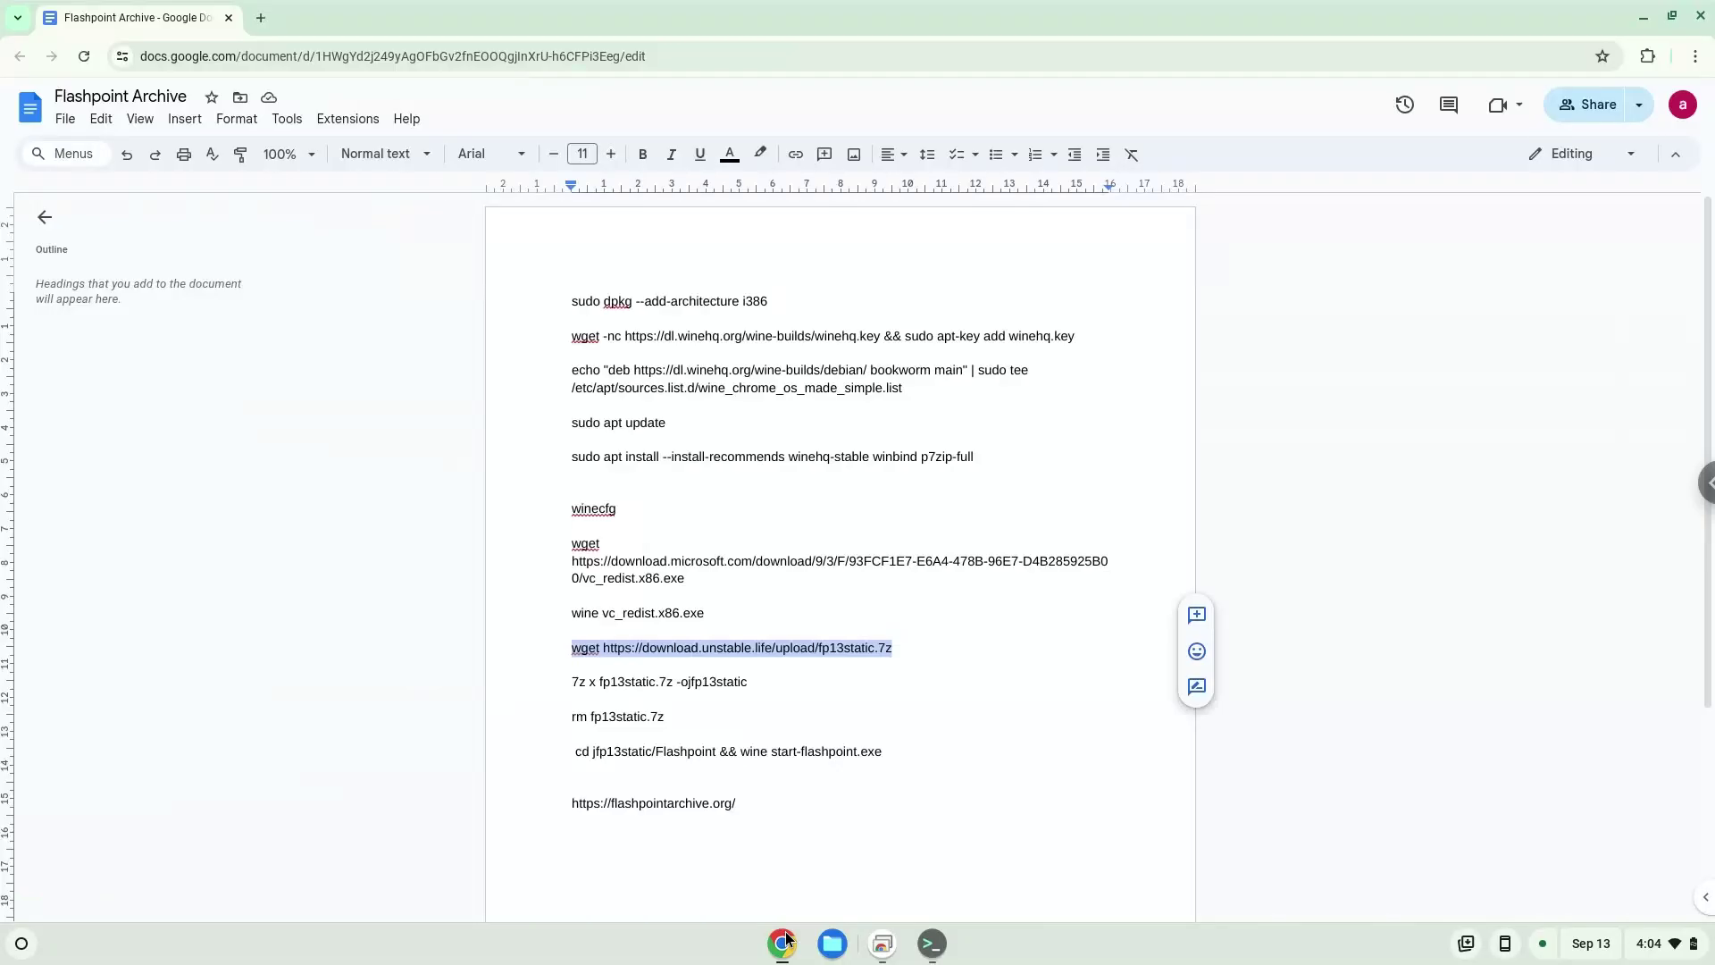
pyautogui.tripleClick(670, 685)
pyautogui.hotkey('ctrl', 'c')
pyautogui.rightClick(670, 685)
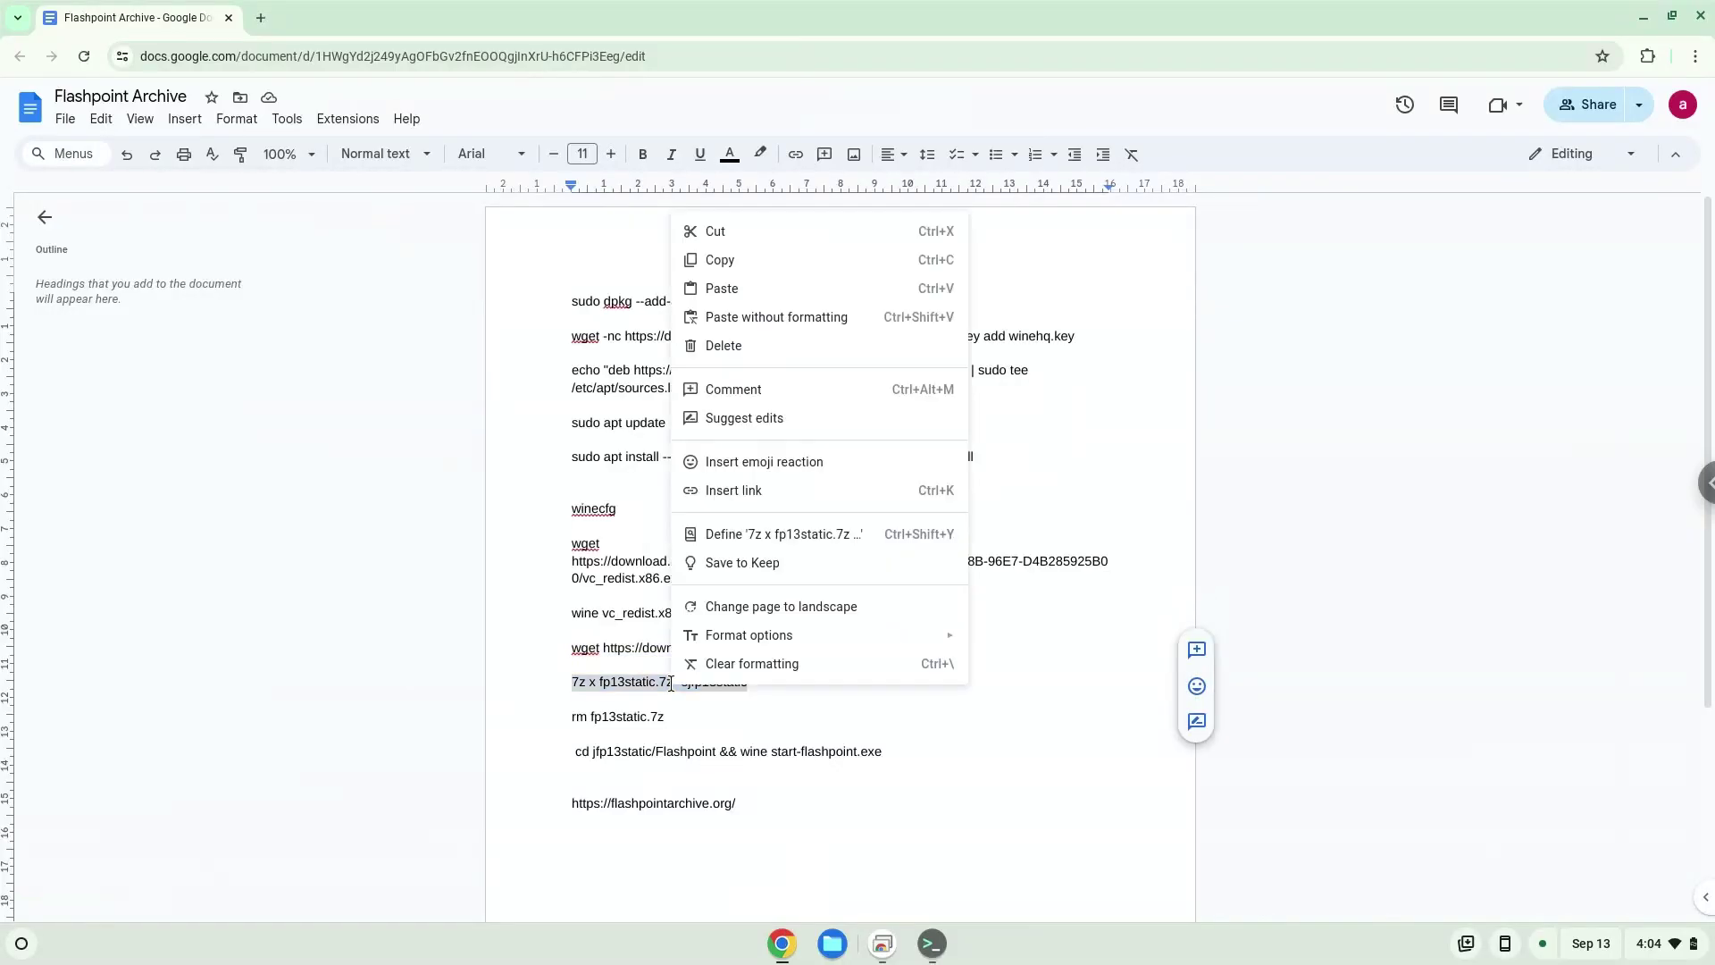
pyautogui.click(731, 260)
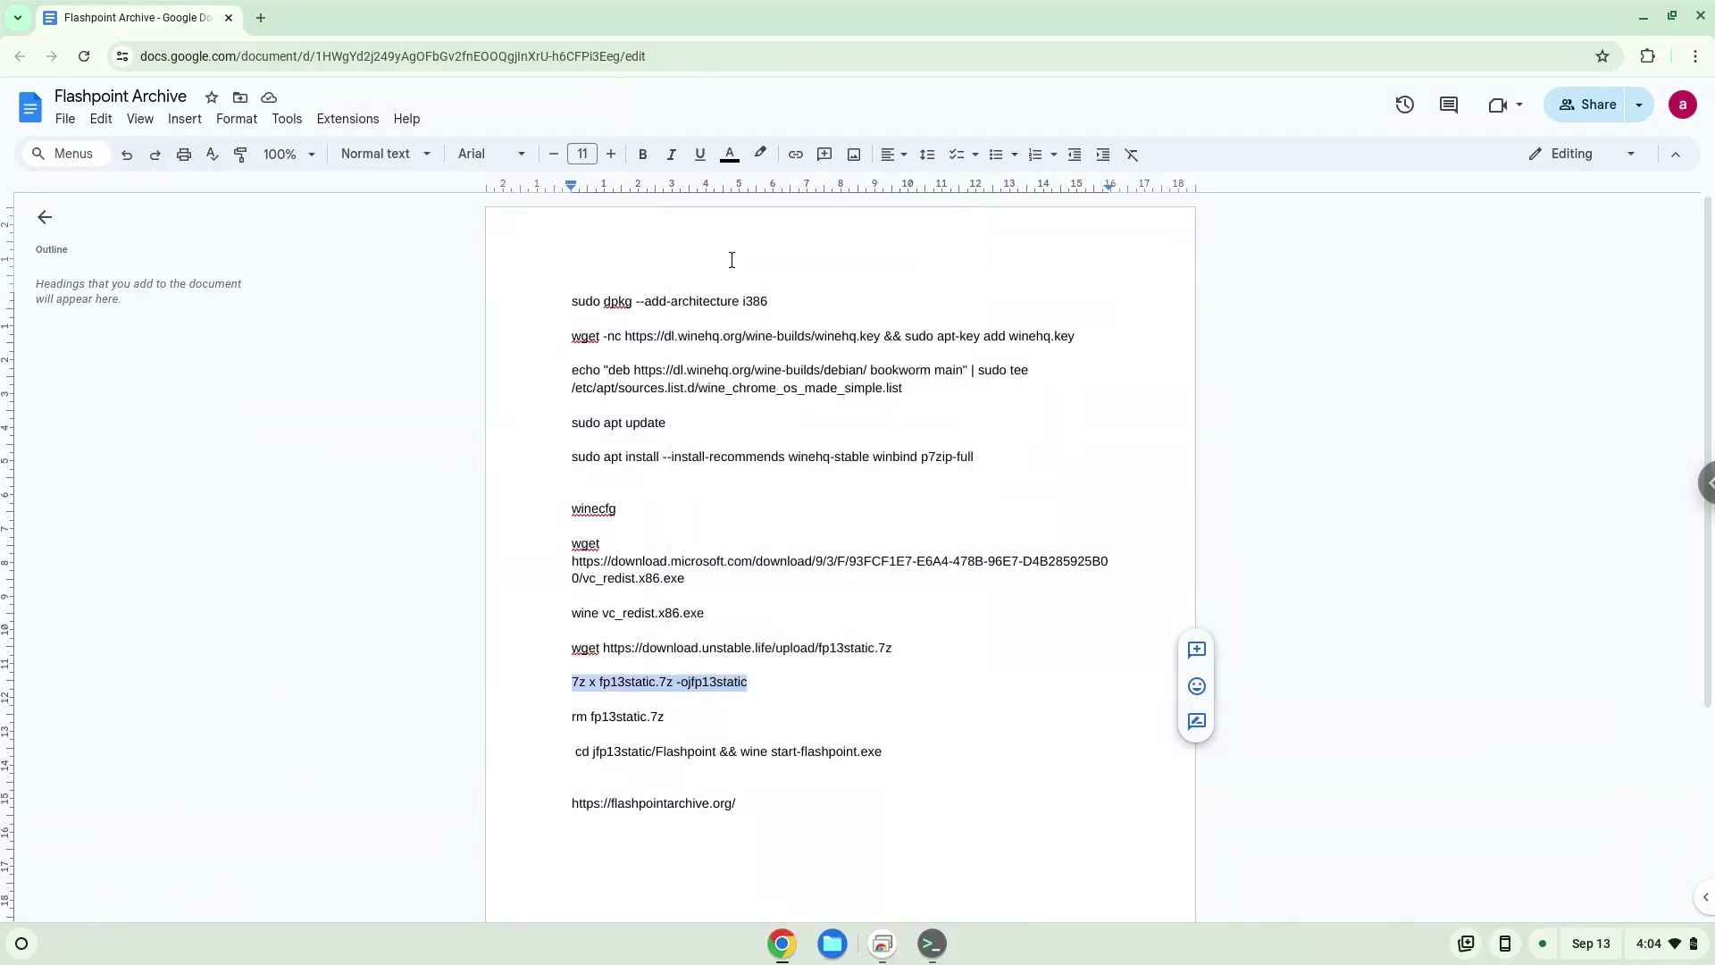
pyautogui.click(931, 945)
pyautogui.hotkey('ctrl', 'shift', 'v')
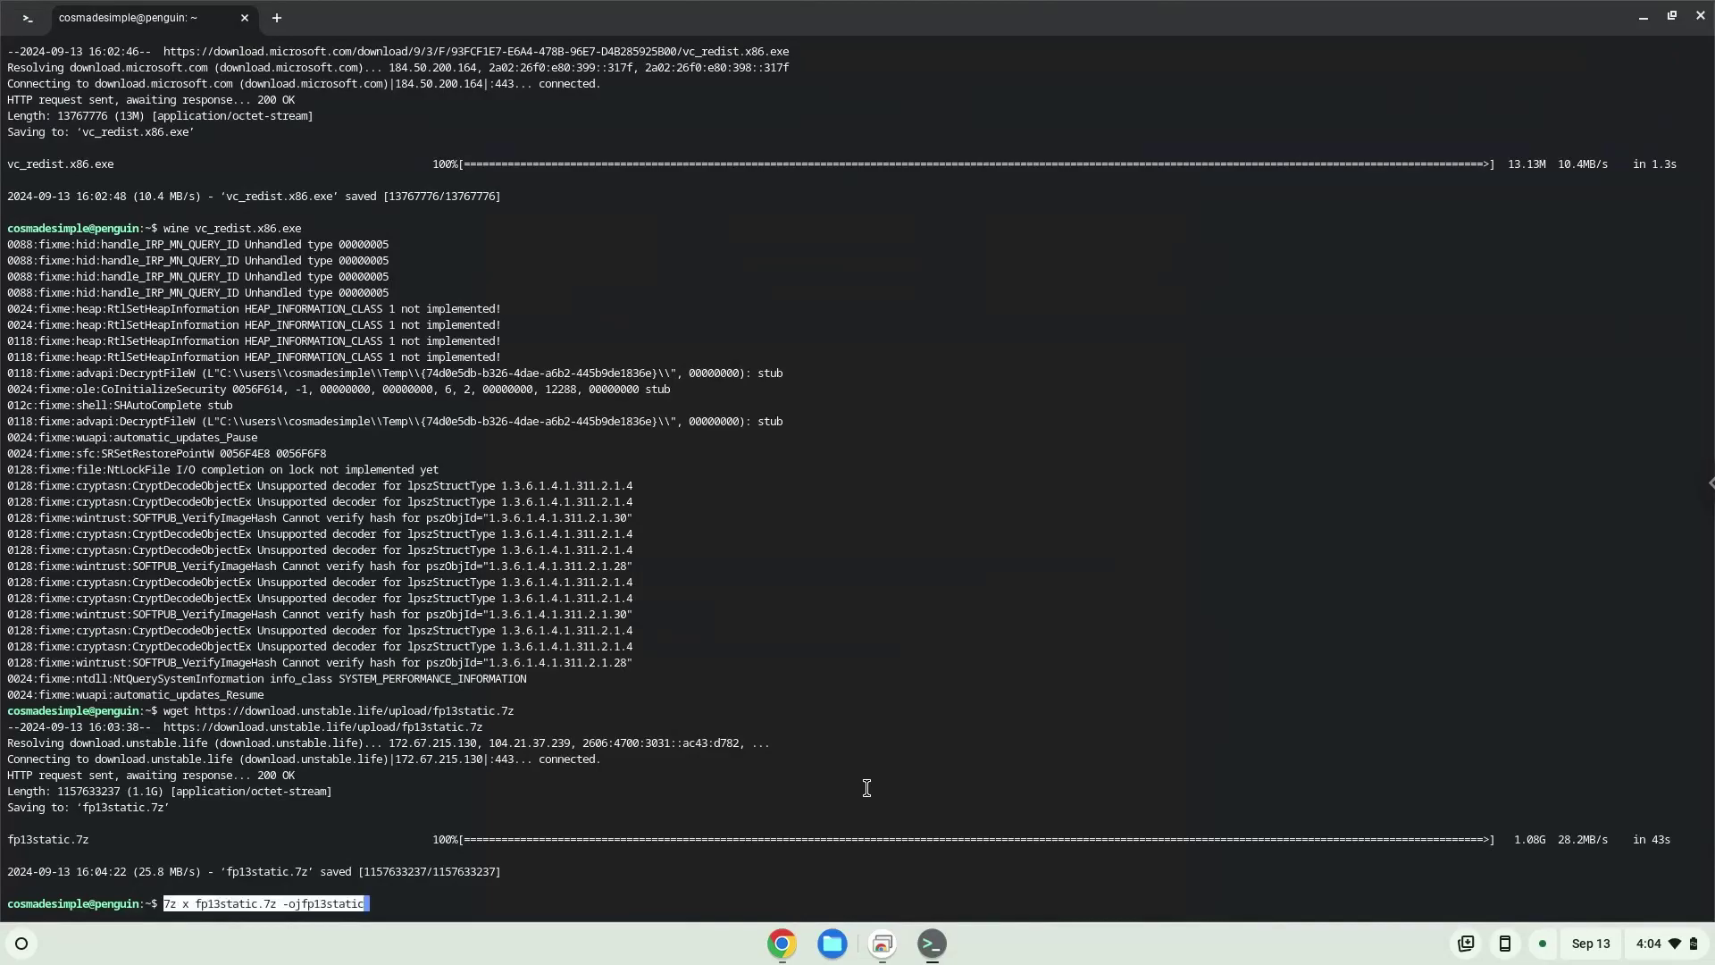
pyautogui.press('Return')
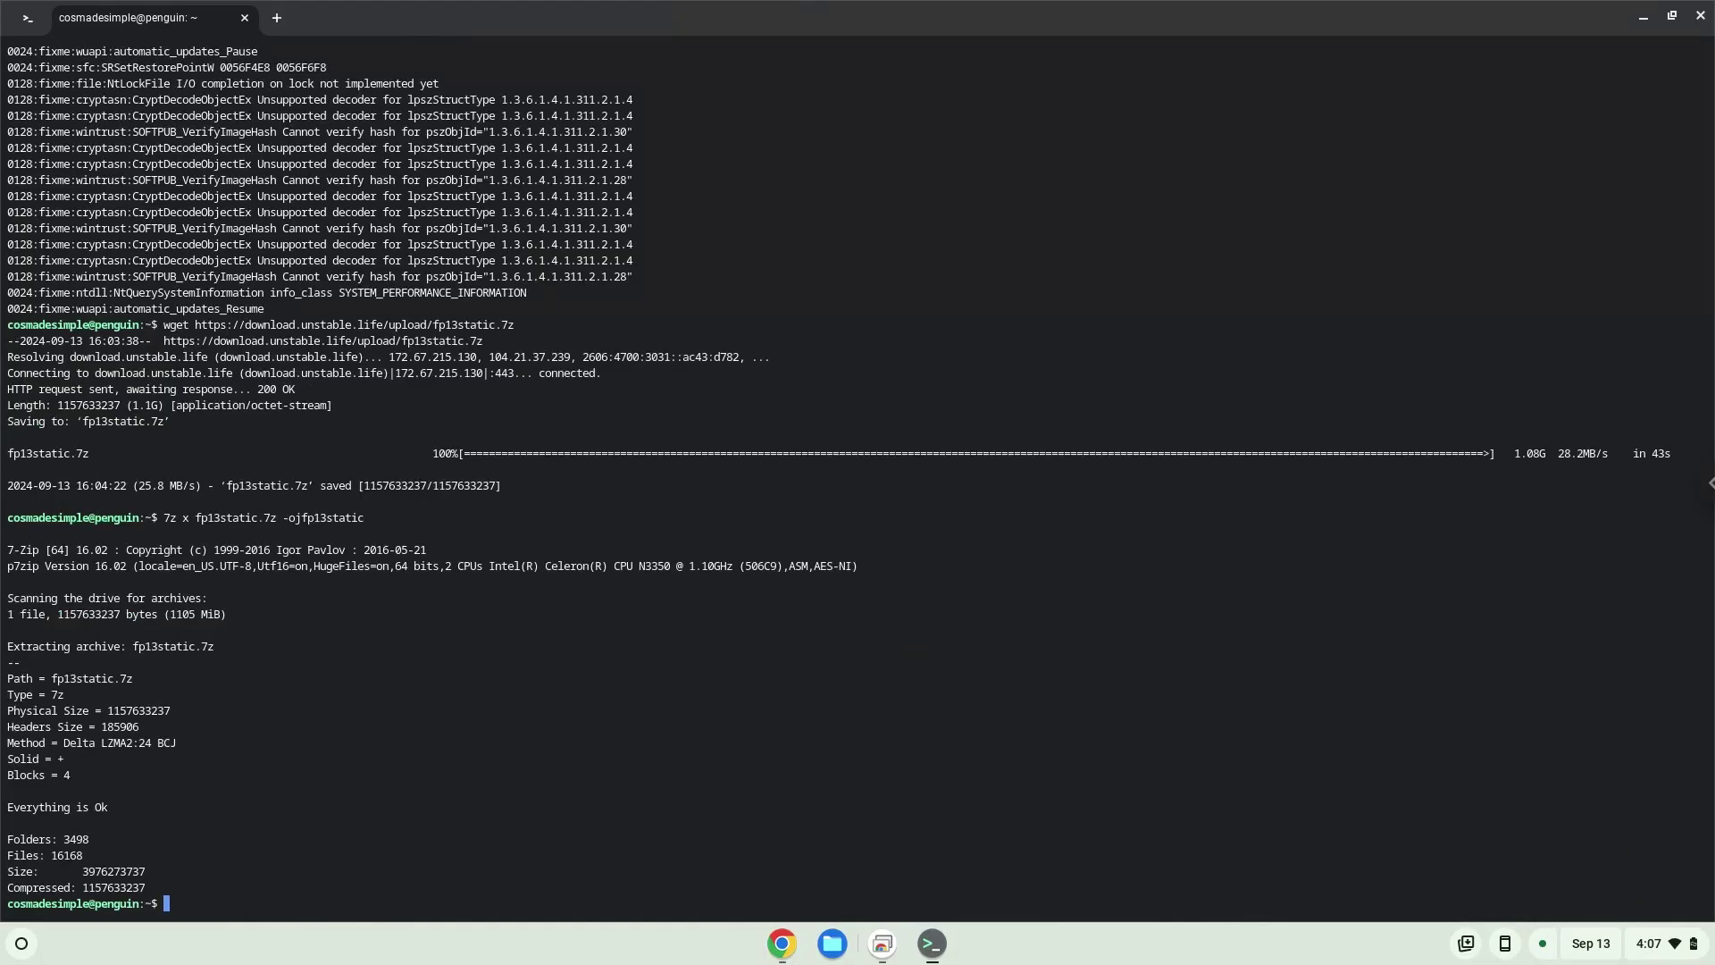
# - Copy the rm fp13static.7z command from the notes and run it to delete the archive
pyautogui.click(782, 945)
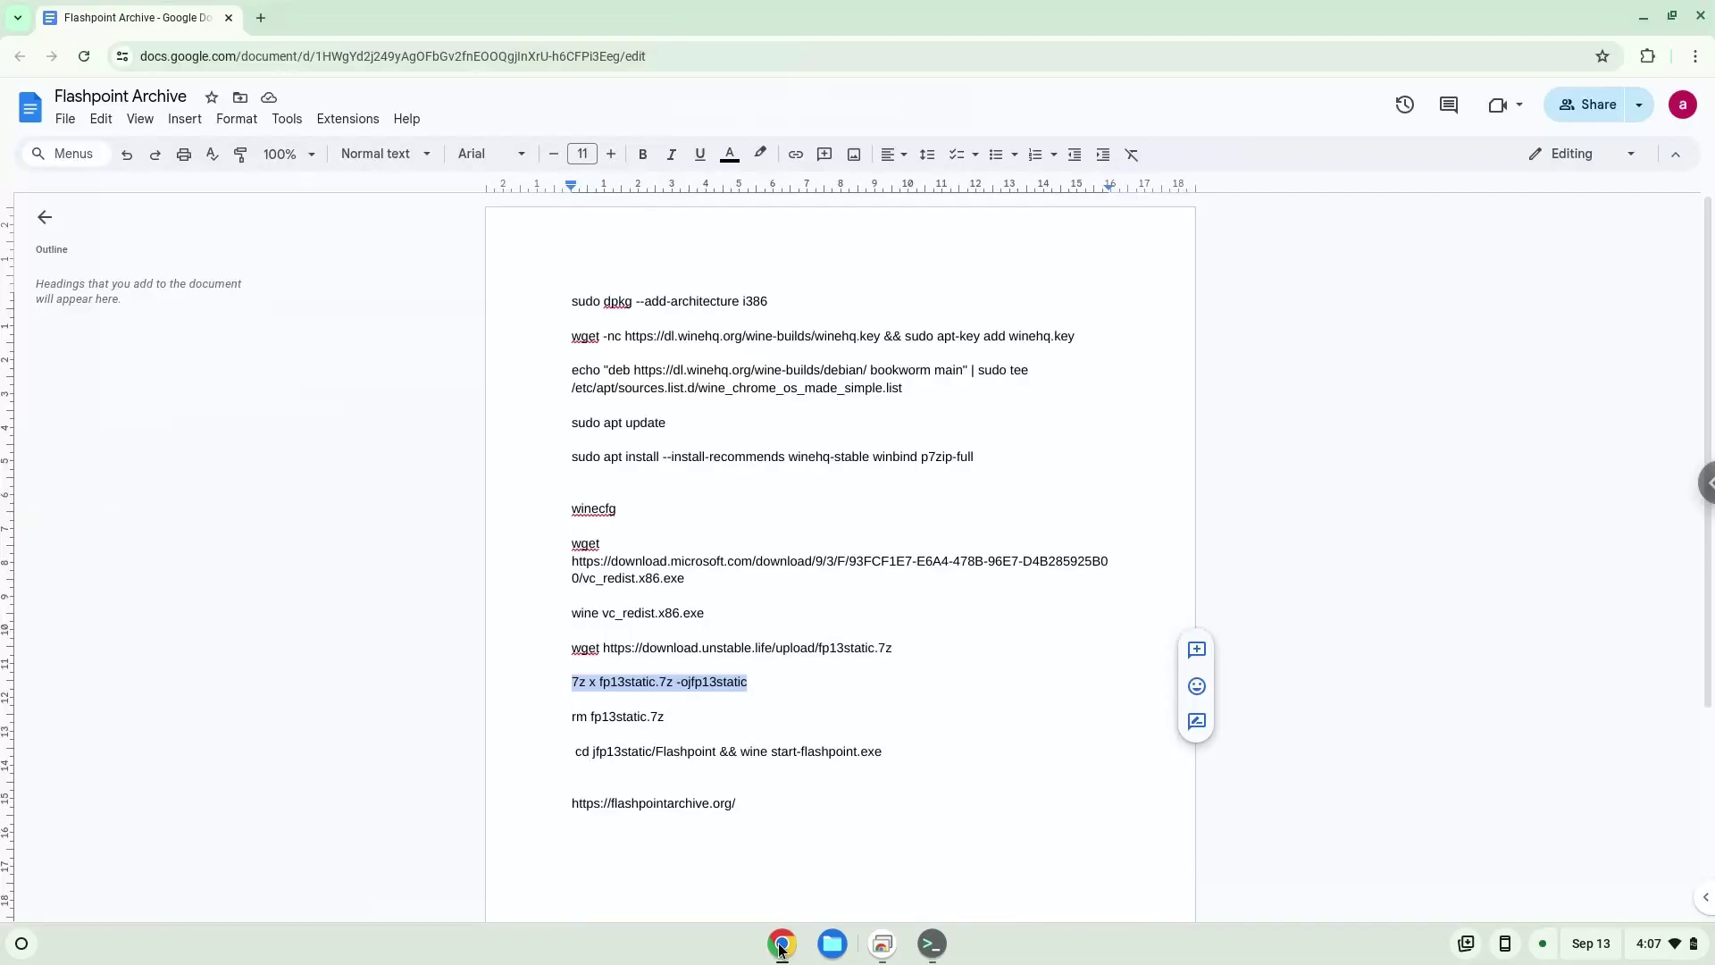
pyautogui.tripleClick(617, 717)
pyautogui.hotkey('ctrl', 'c')
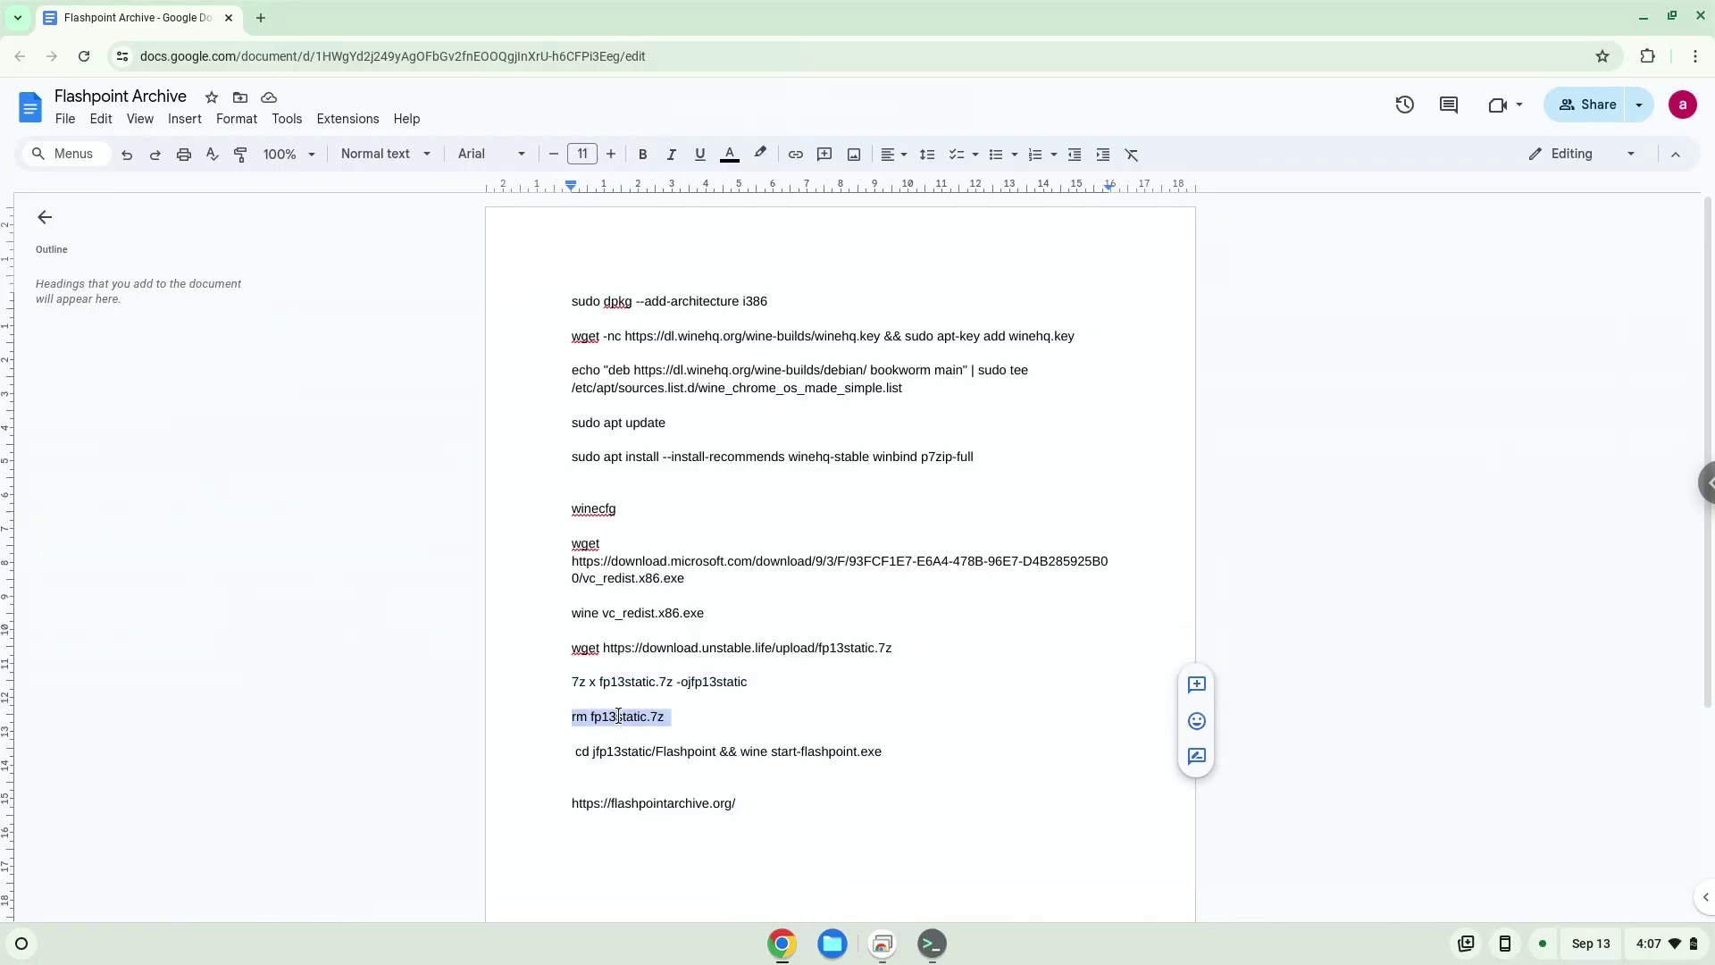
pyautogui.rightClick(618, 717)
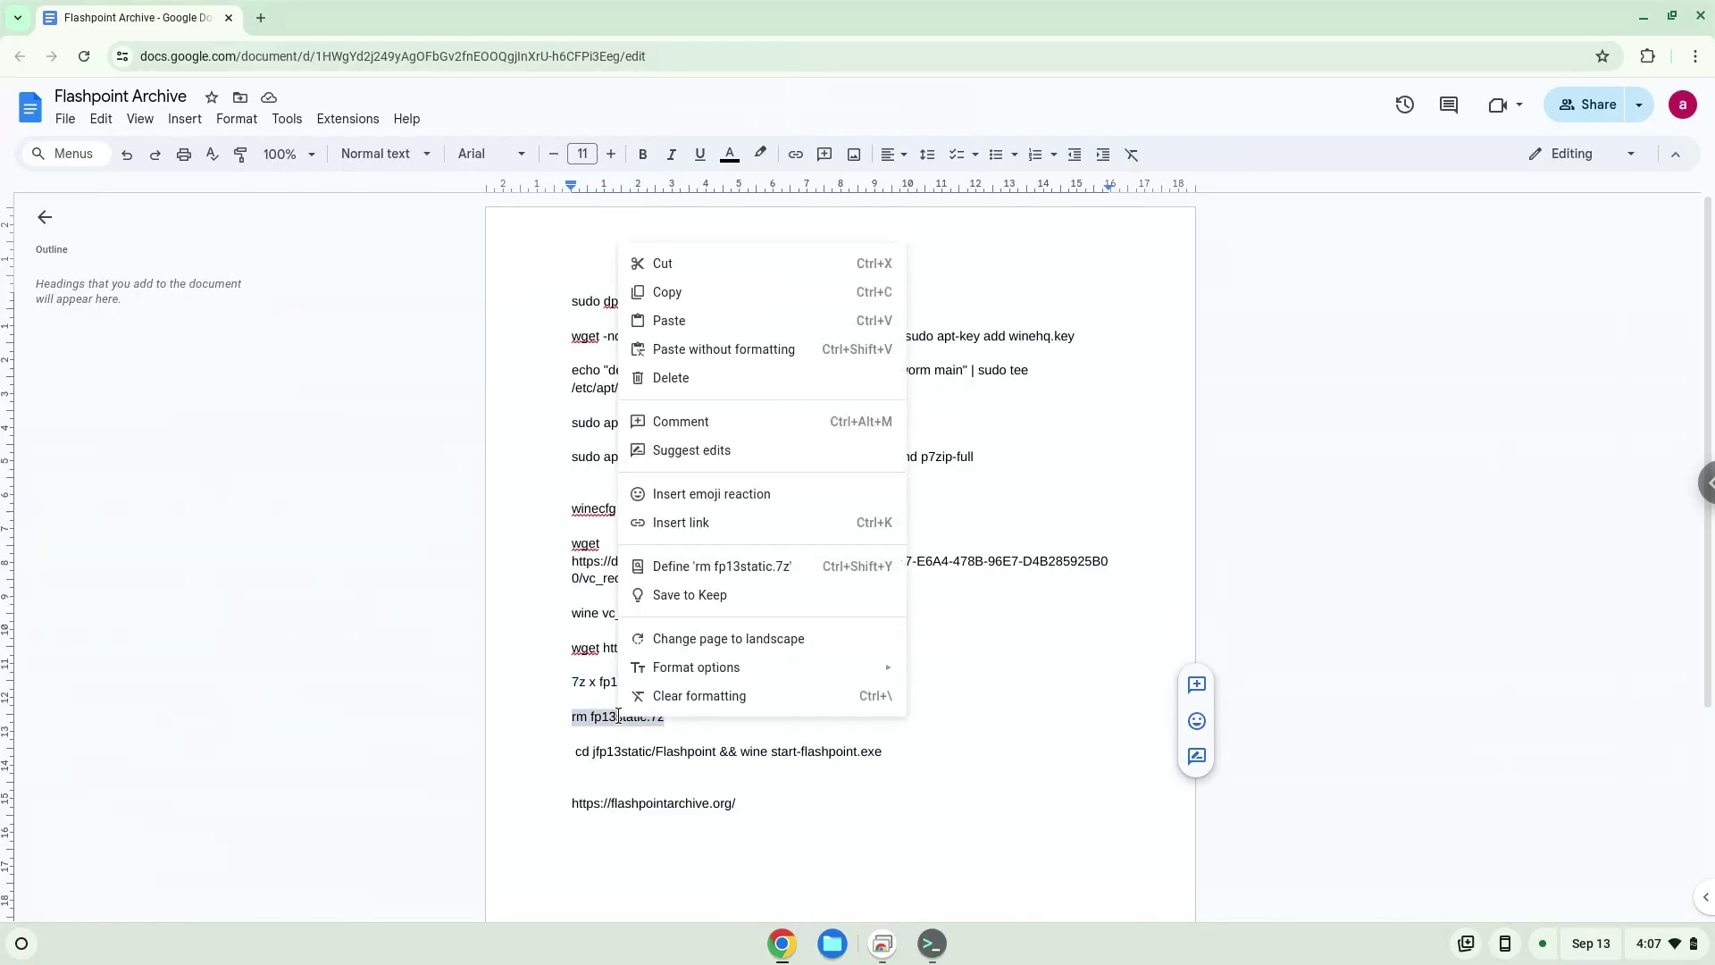
pyautogui.click(696, 292)
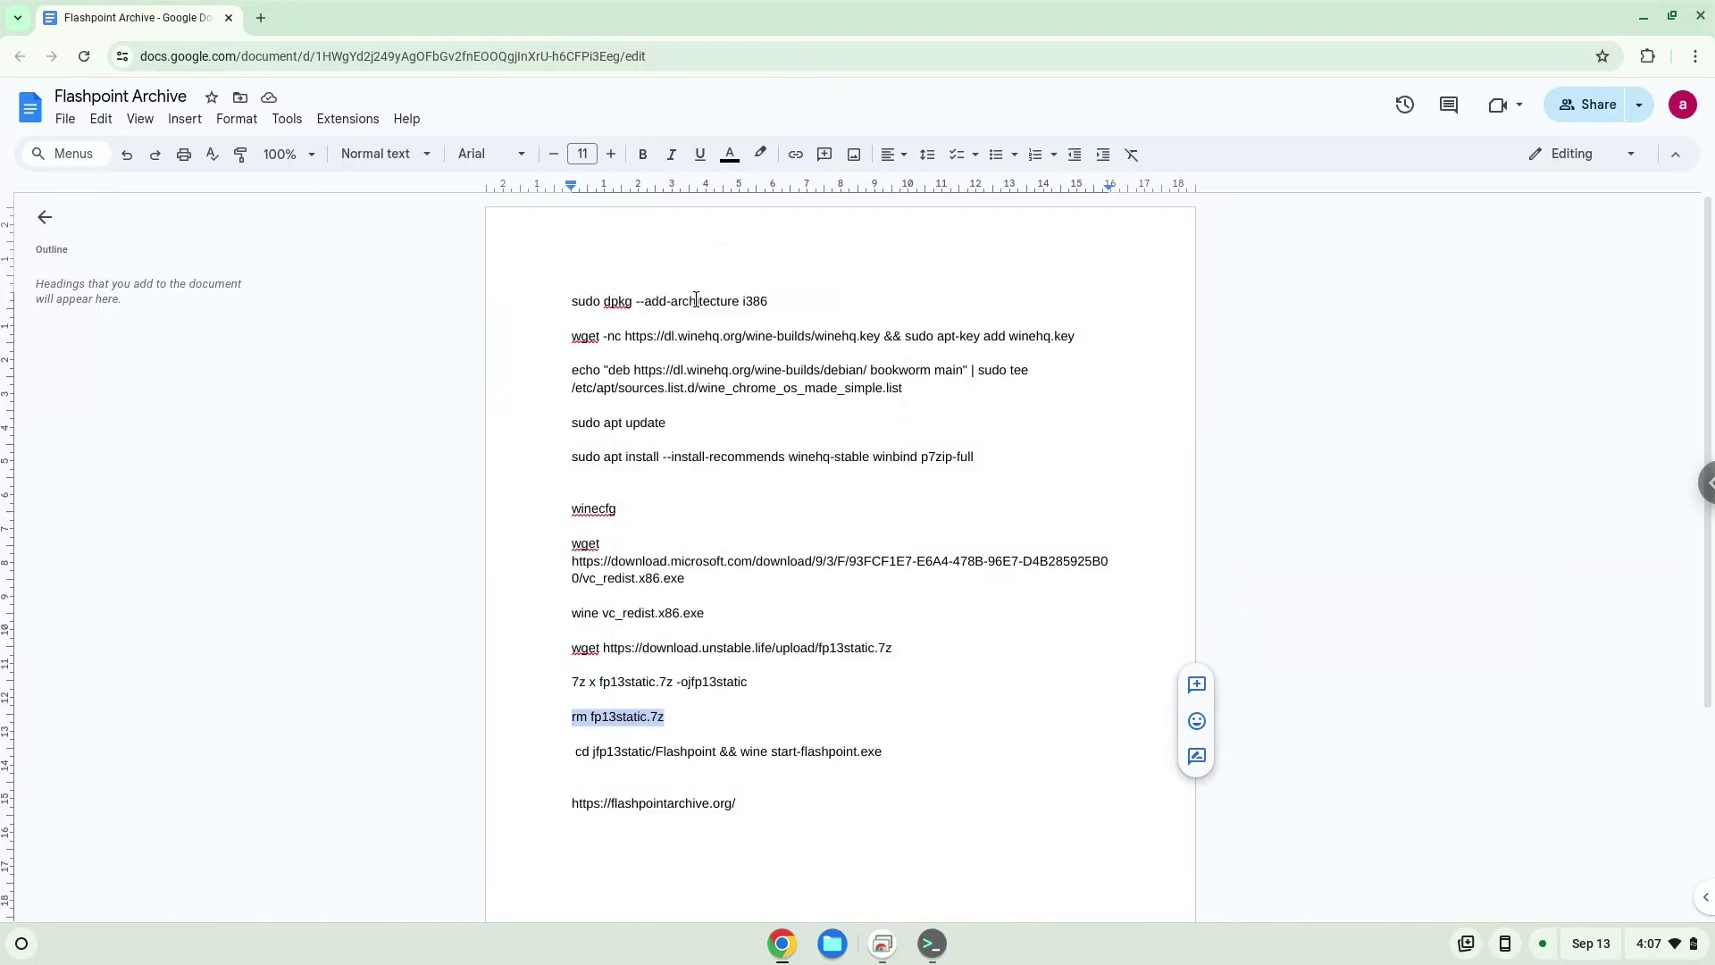
pyautogui.click(931, 943)
pyautogui.hotkey('ctrl', 'shift', 'v')
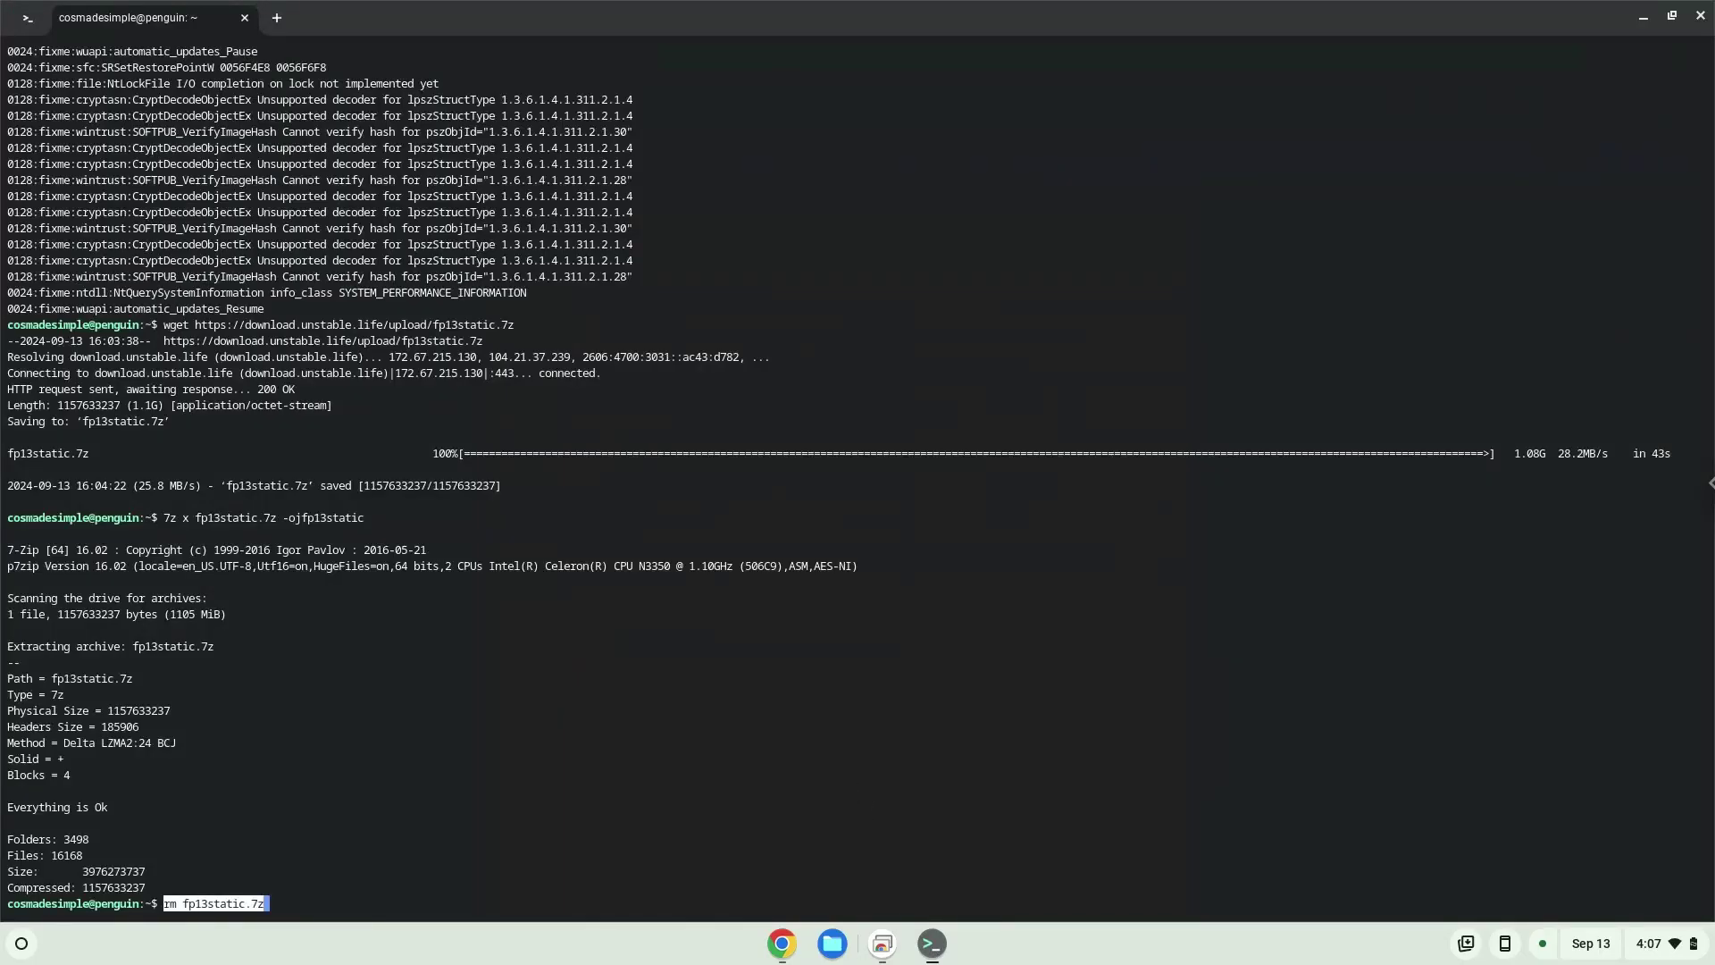
pyautogui.press('Return')
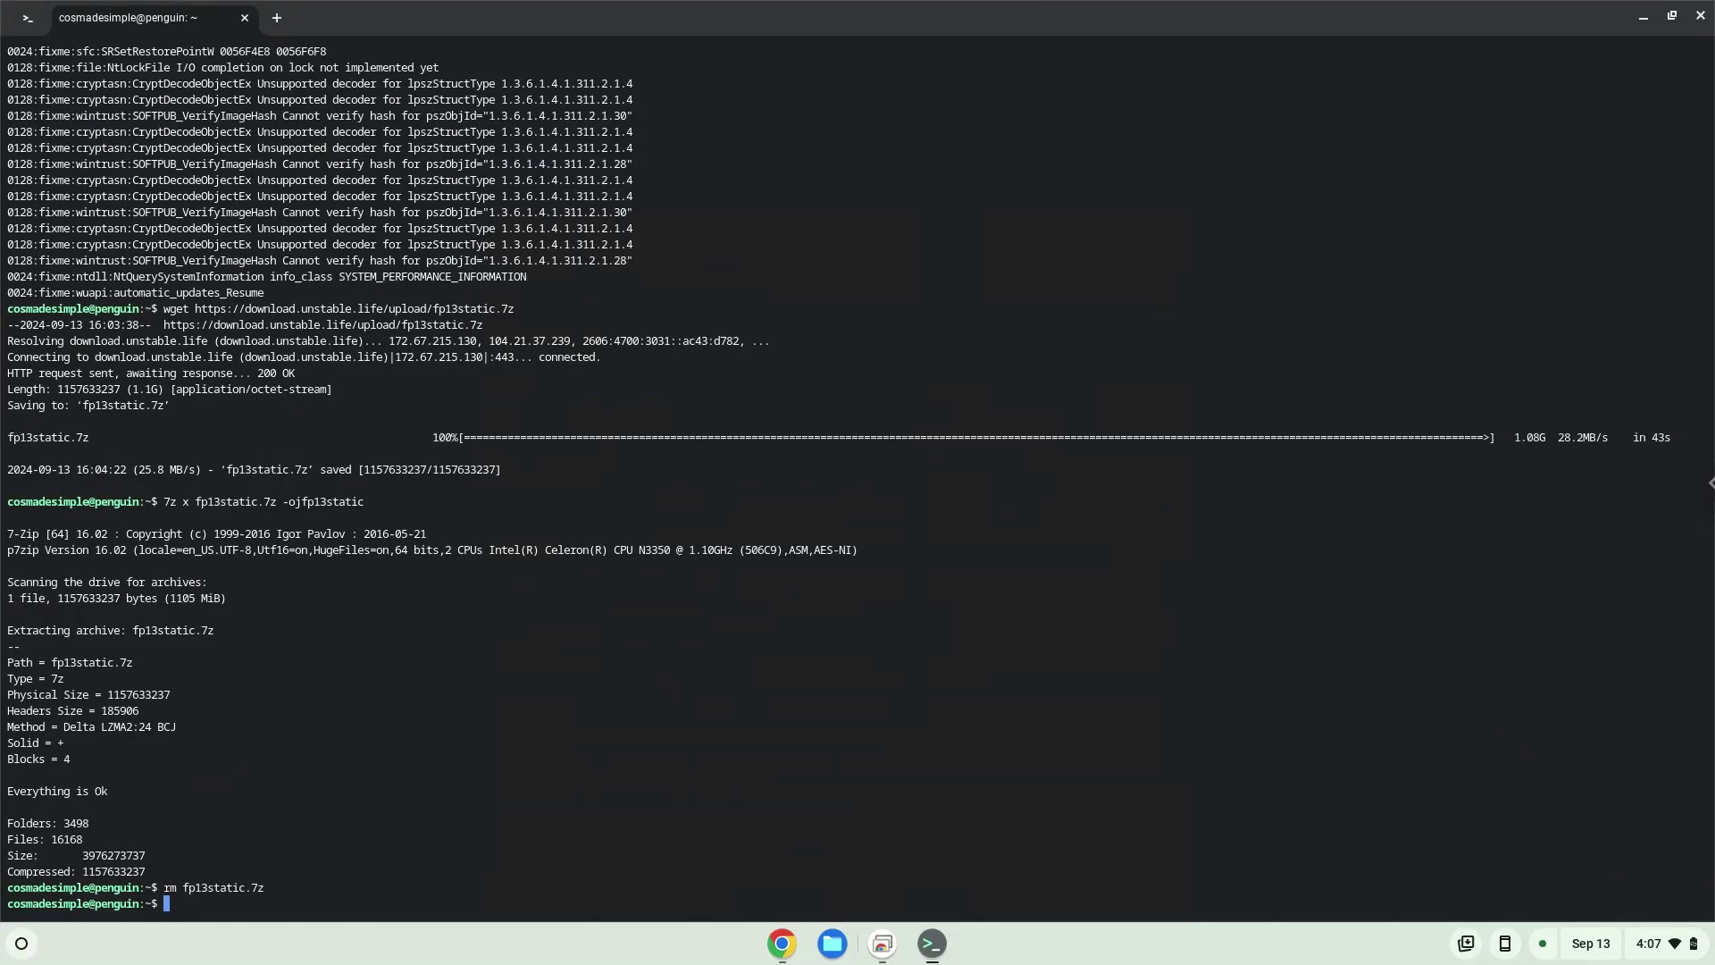
# - Copy the 'cd jfp13static/Flashpoint && wine start-flashpoint.exe' line from the notes
pyautogui.click(784, 943)
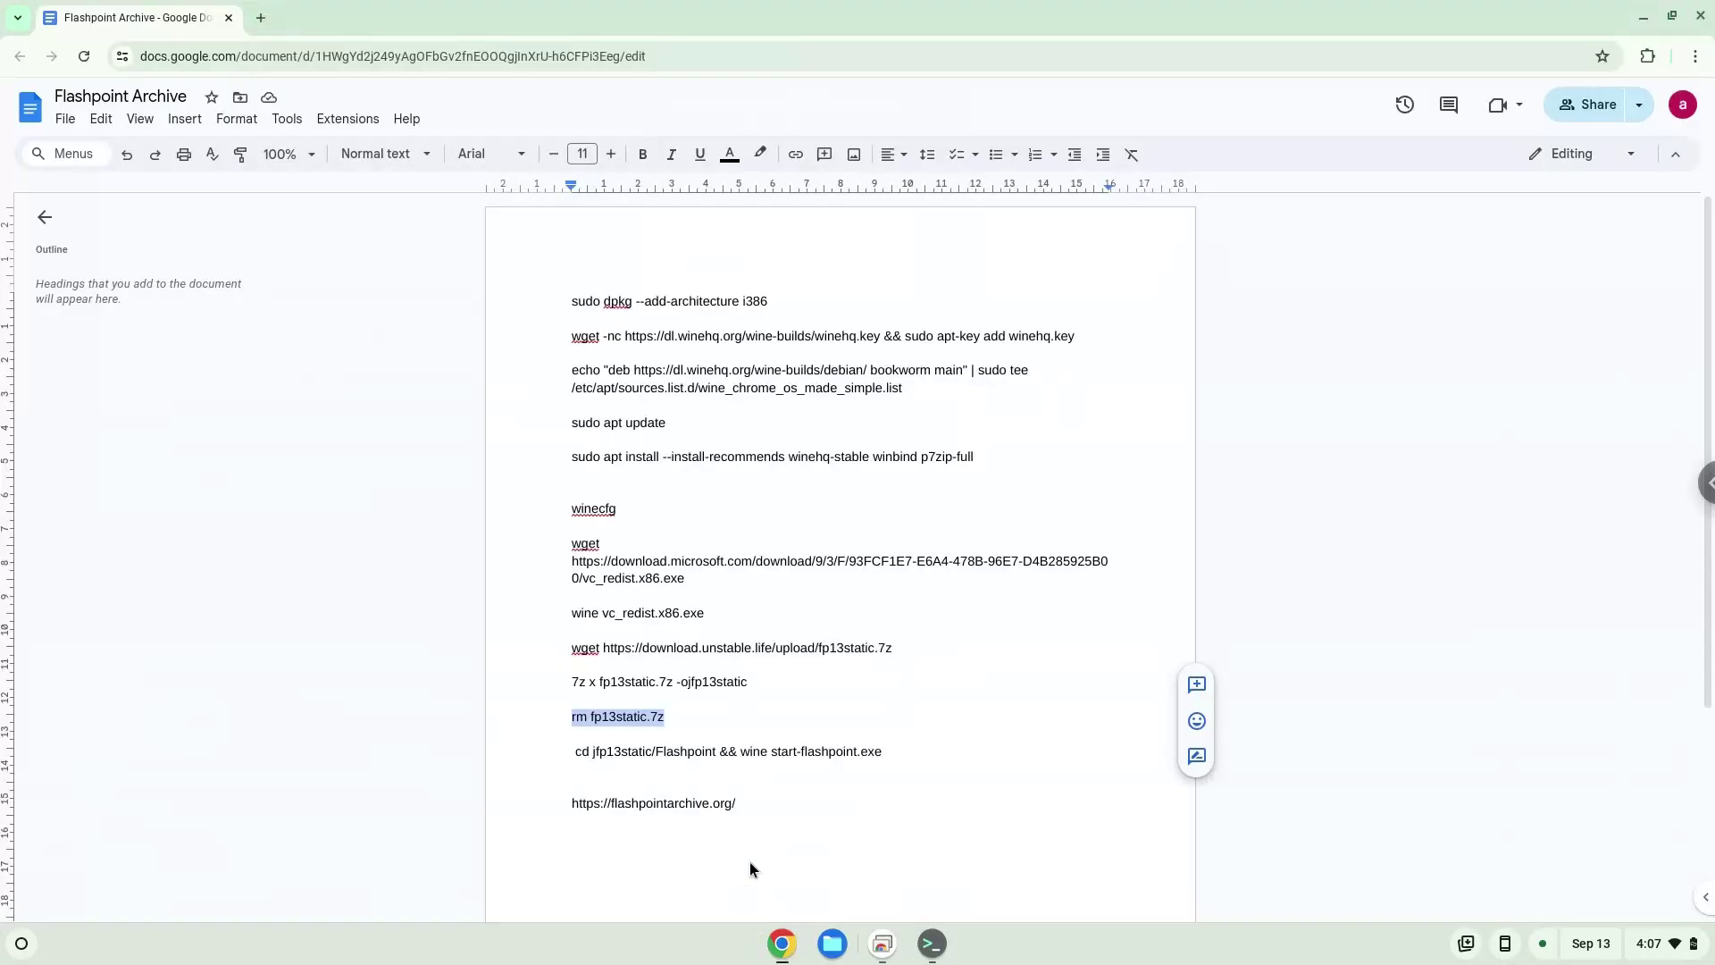
pyautogui.click(688, 748)
pyautogui.tripleClick(688, 748)
pyautogui.hotkey('ctrl', 'c')
pyautogui.rightClick(689, 749)
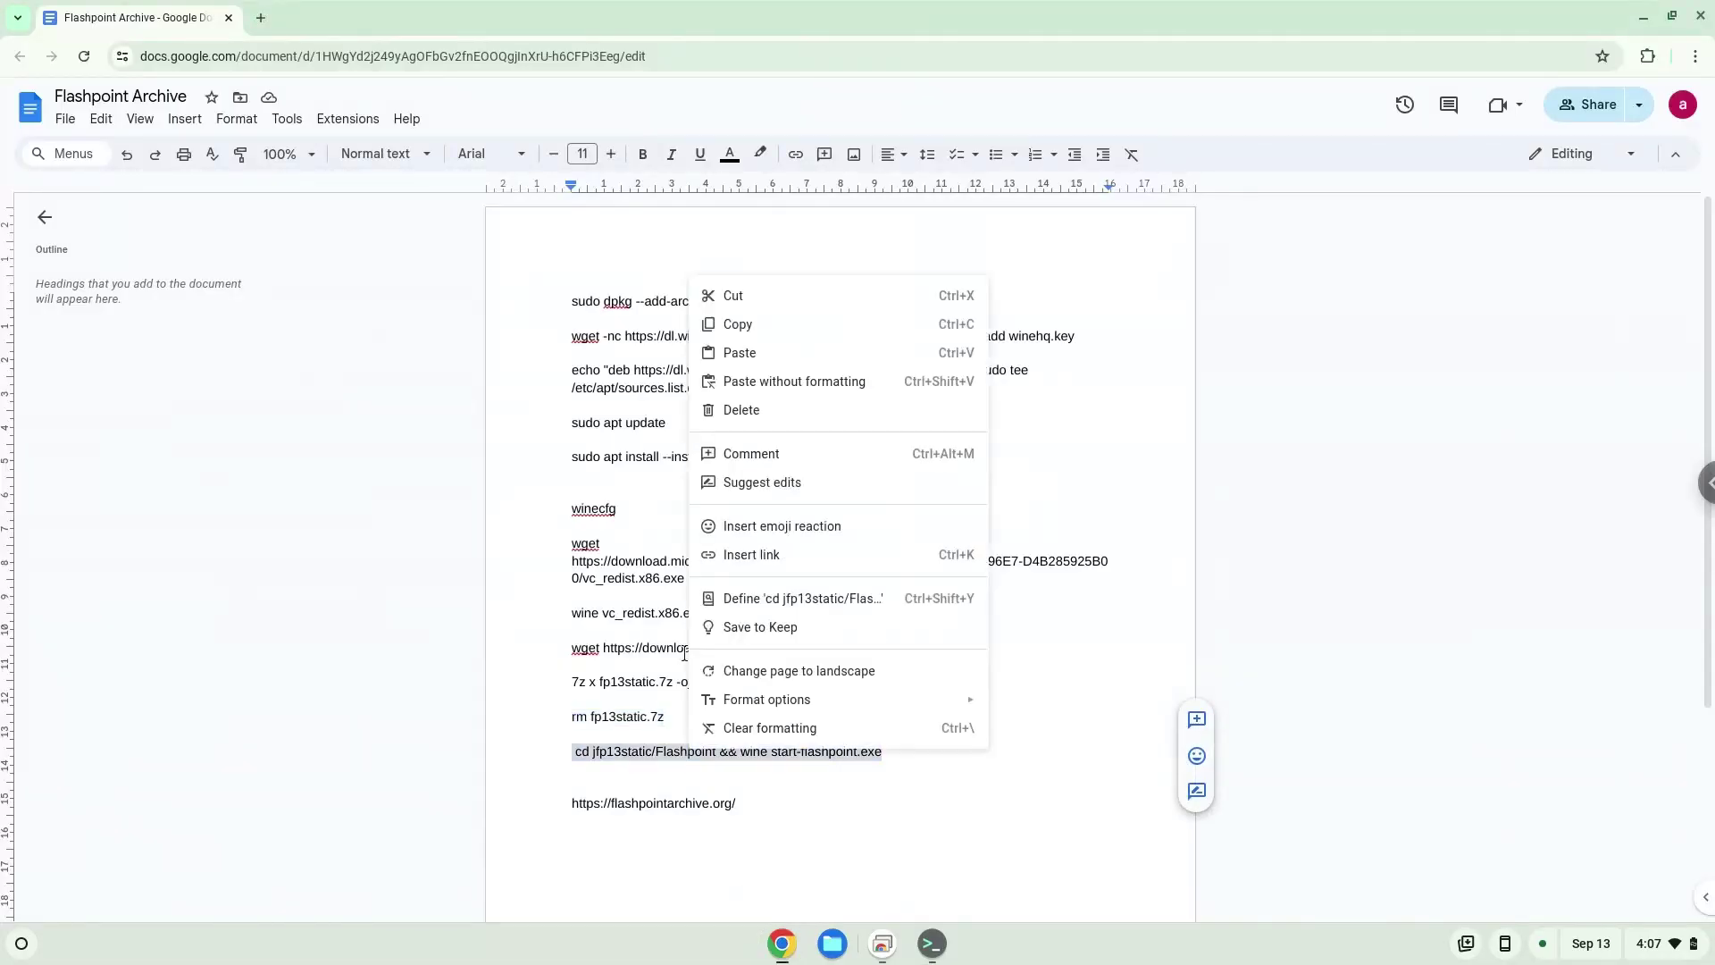
pyautogui.click(720, 328)
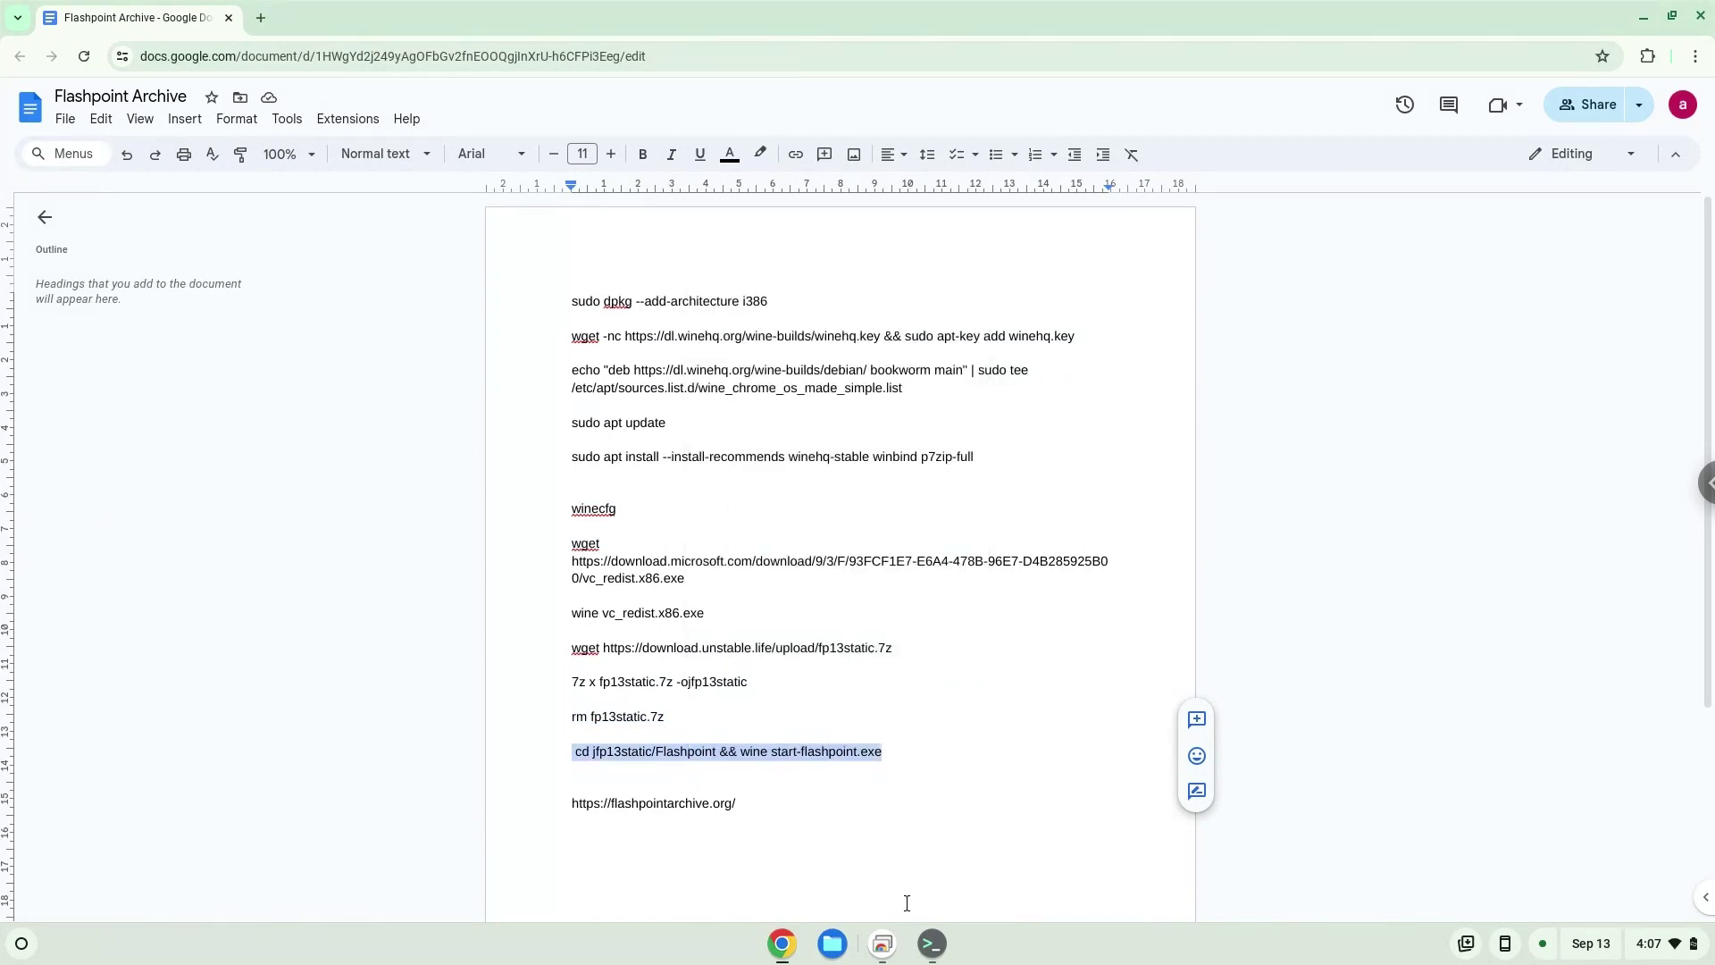
# - Run 'cd jfp13static/Flashpoint && wine start-flashpoint.exe', minimize both windows, then reopen Terminal
pyautogui.click(932, 943)
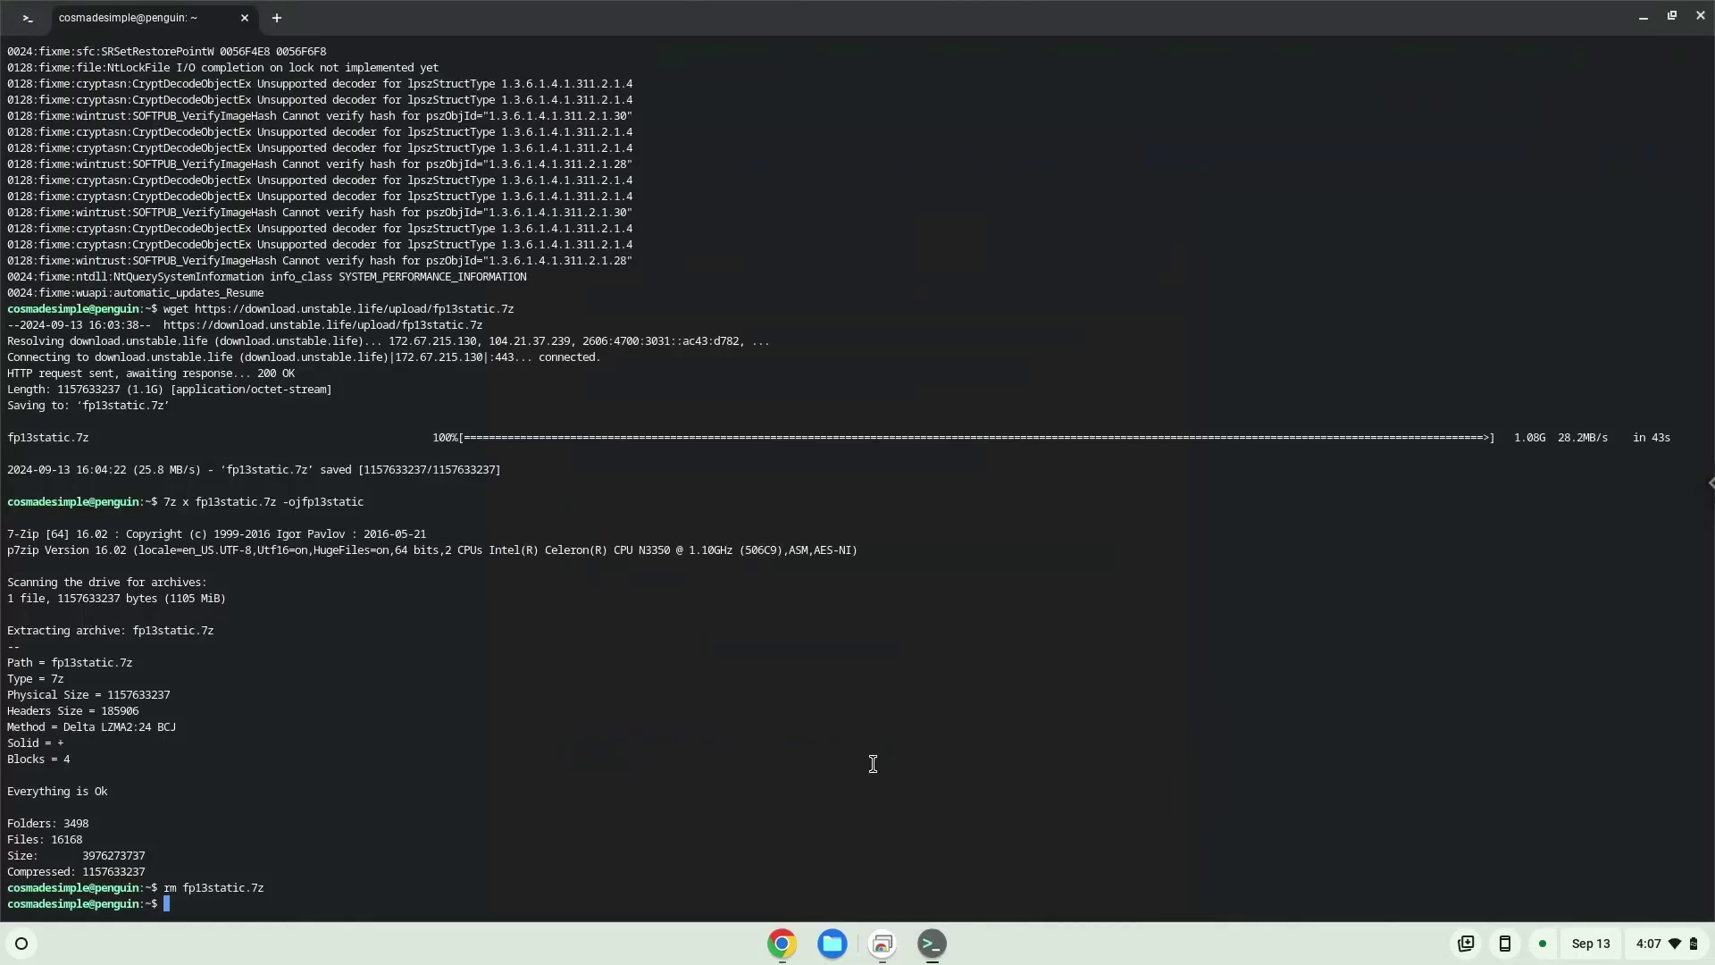
pyautogui.hotkey('ctrl', 'shift', 'v')
pyautogui.press('Return')
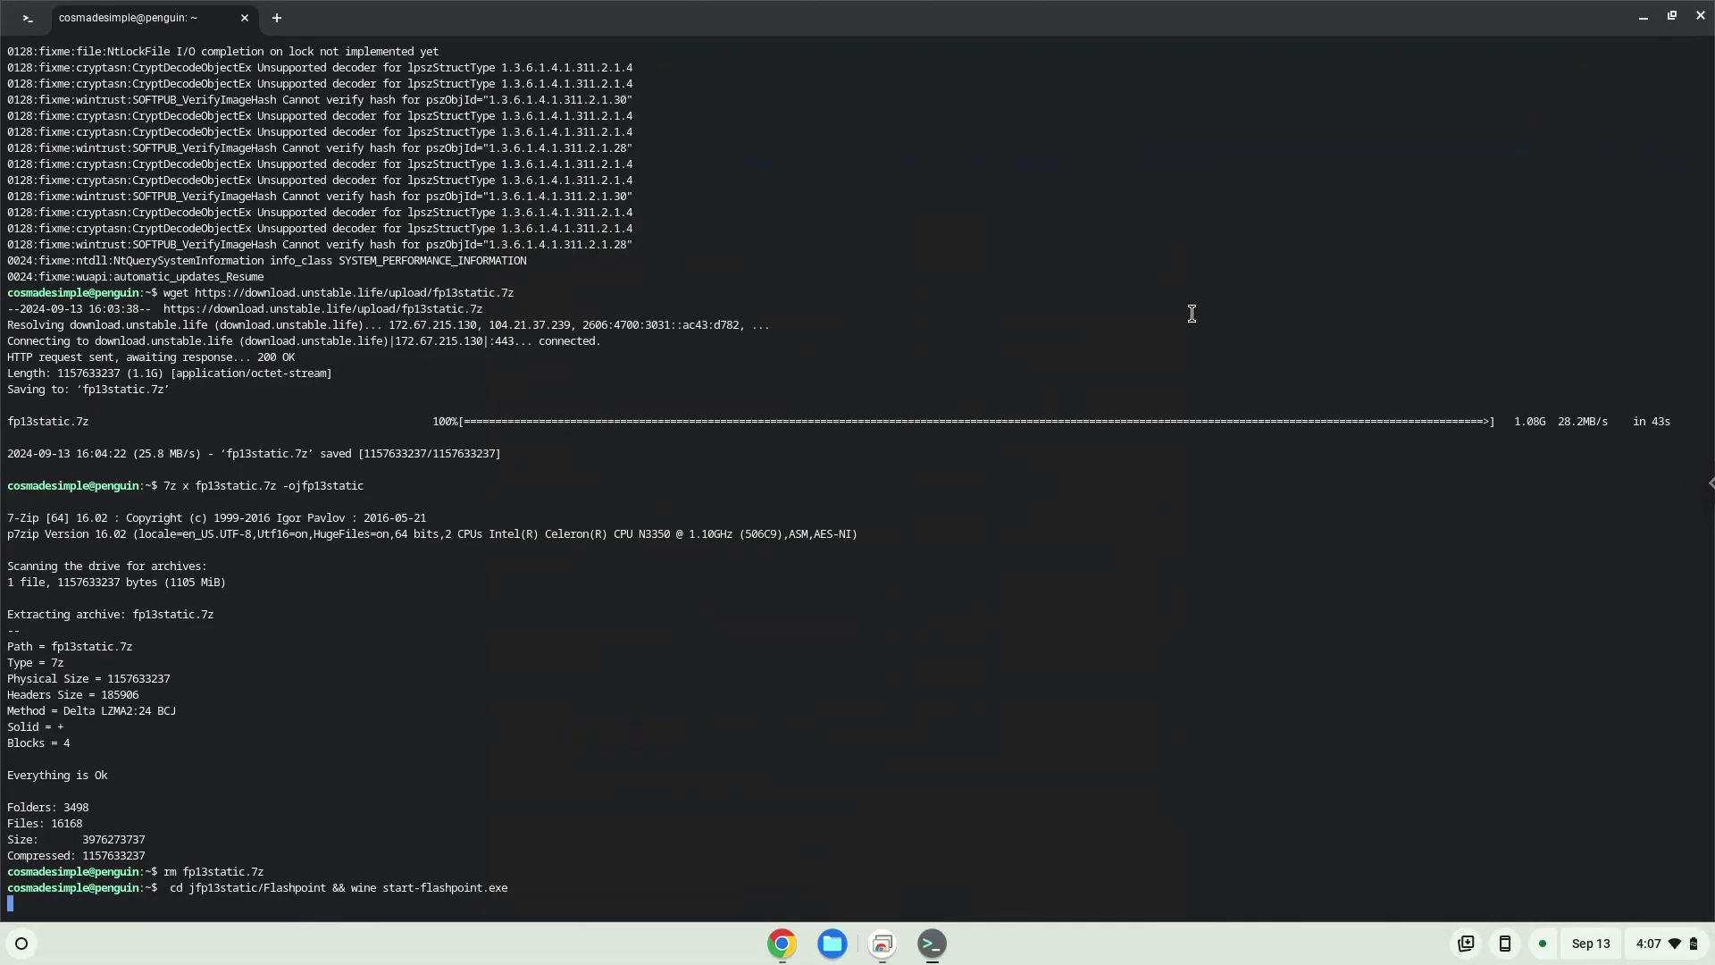
pyautogui.click(1643, 21)
pyautogui.click(1642, 23)
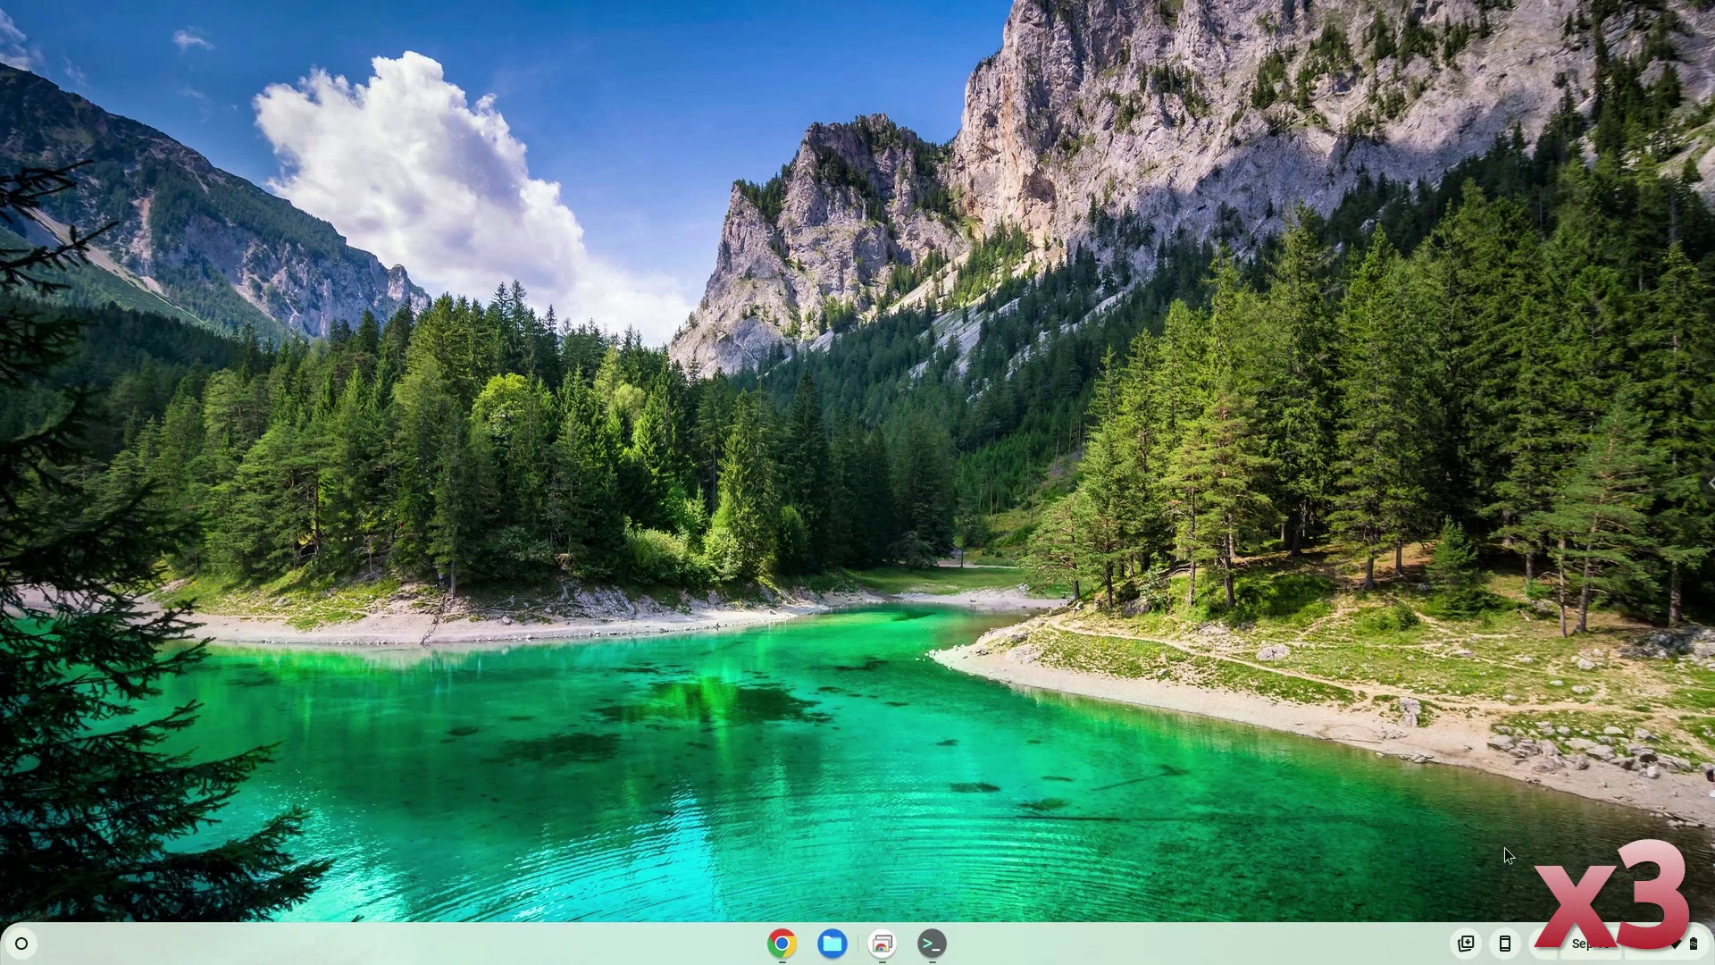
pyautogui.click(932, 943)
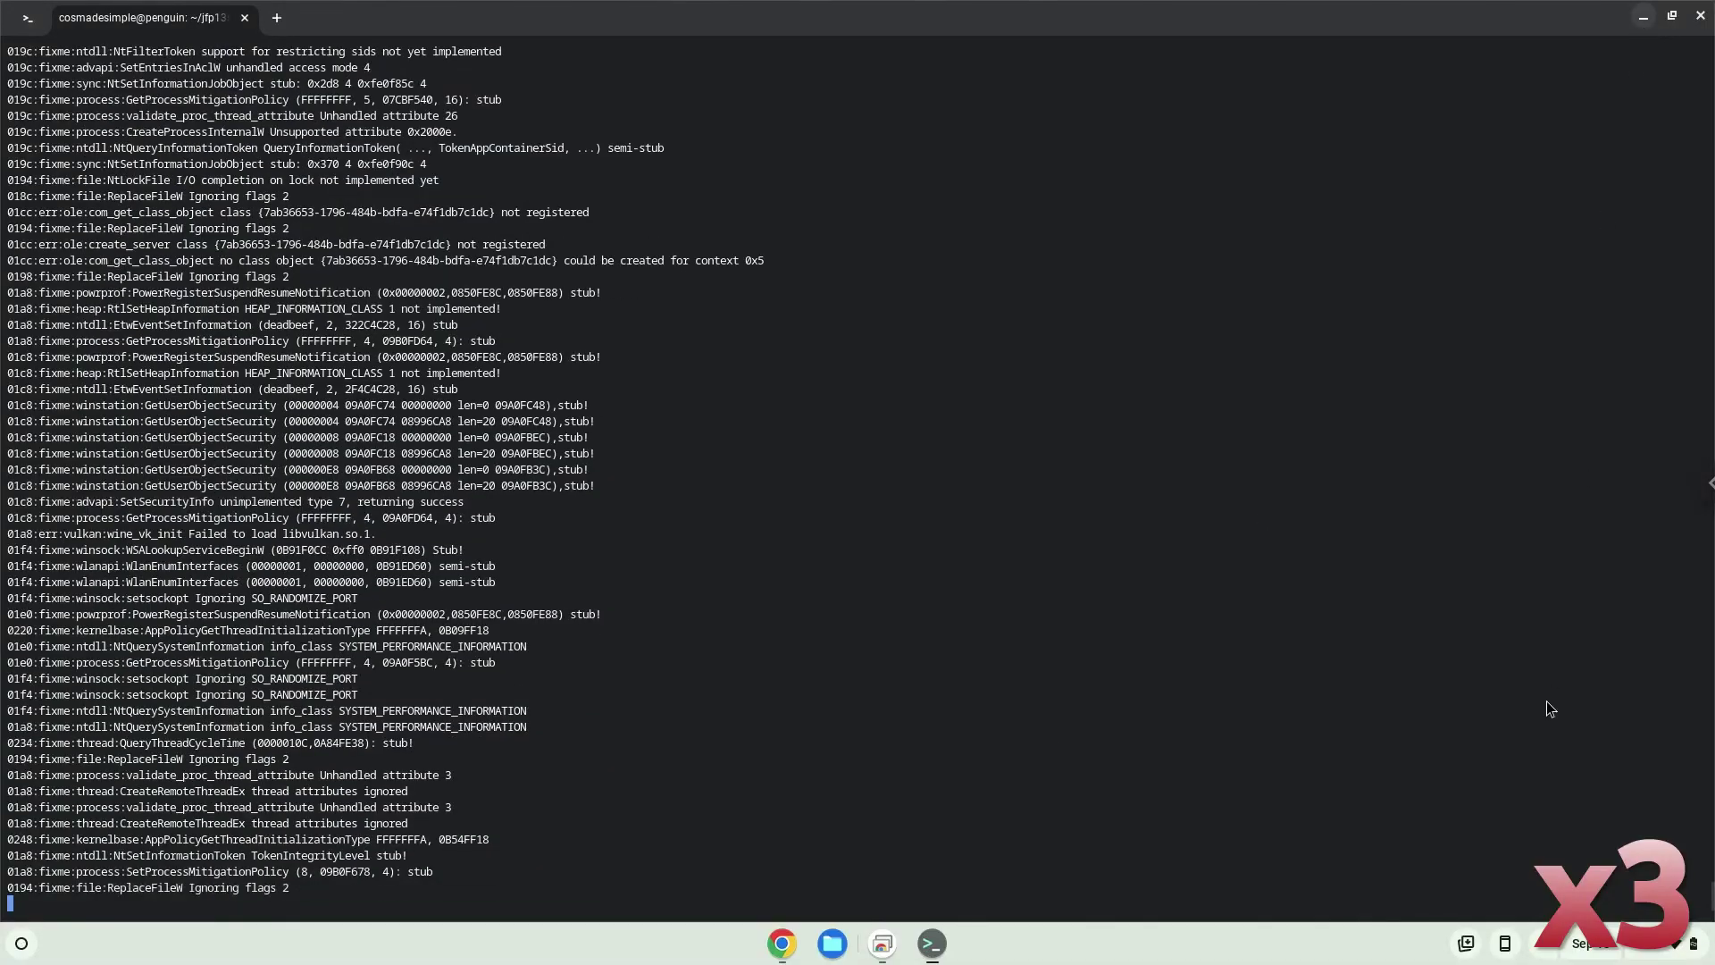